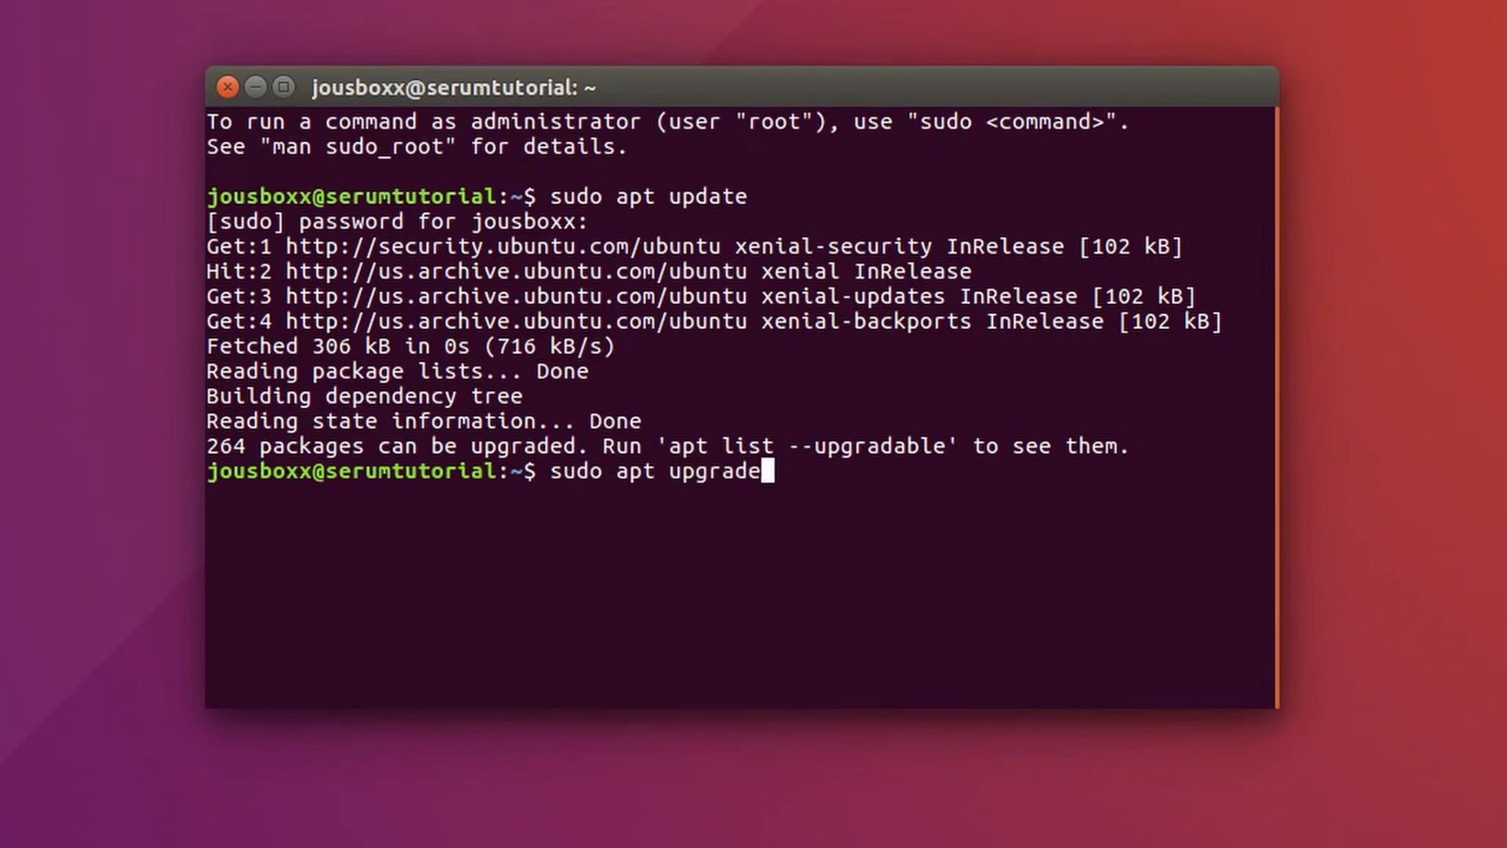
# Step: Upgrade the installed packages with sudo apt upgrade, check for Wine with wine --version, and put the terminal out of view
pyautogui.press('Return')
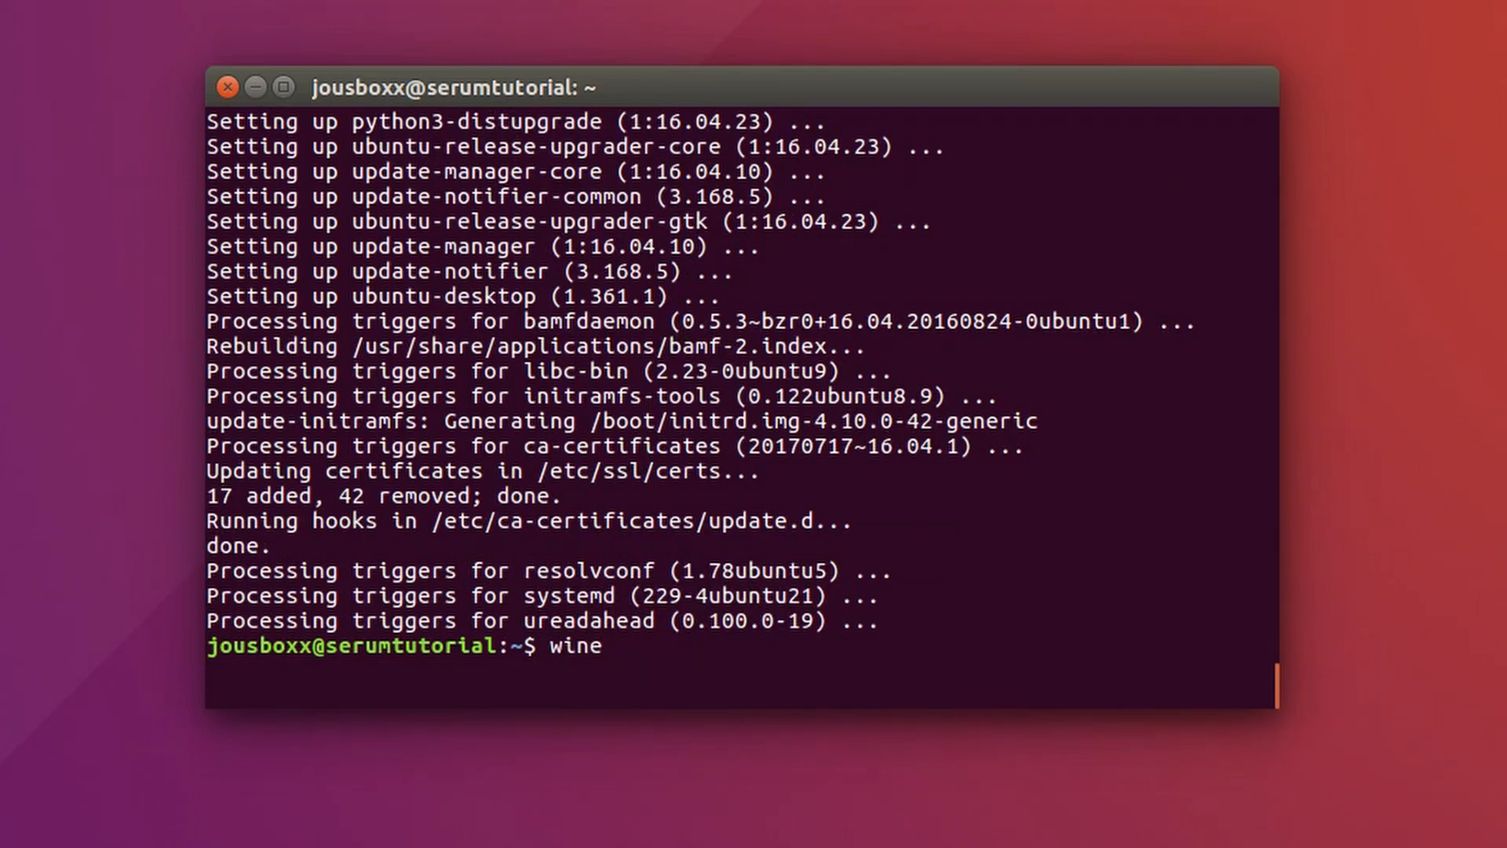
pyautogui.write('wine --version')
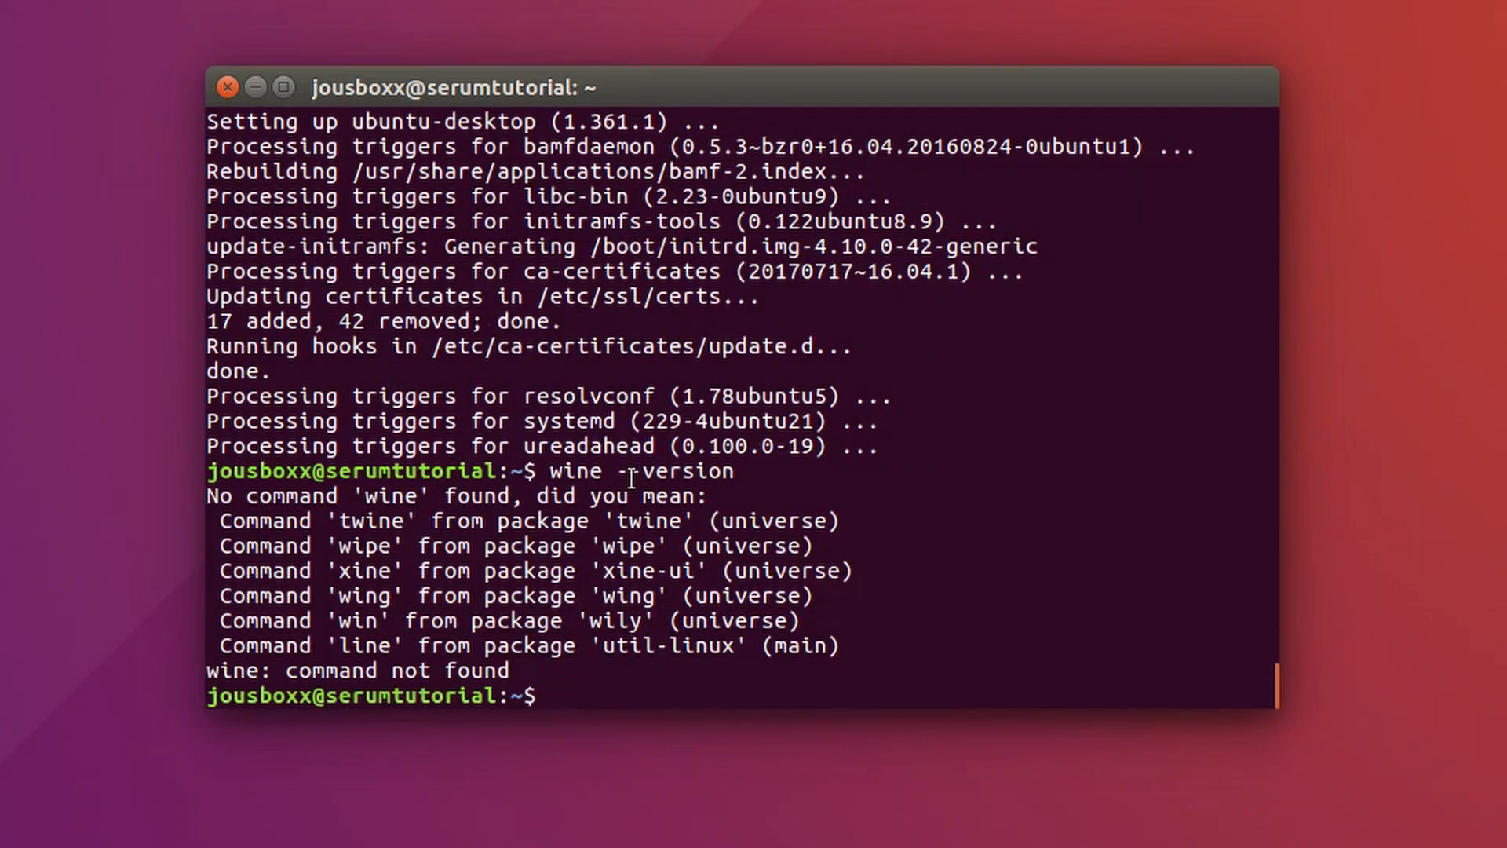
pyautogui.click(225, 87)
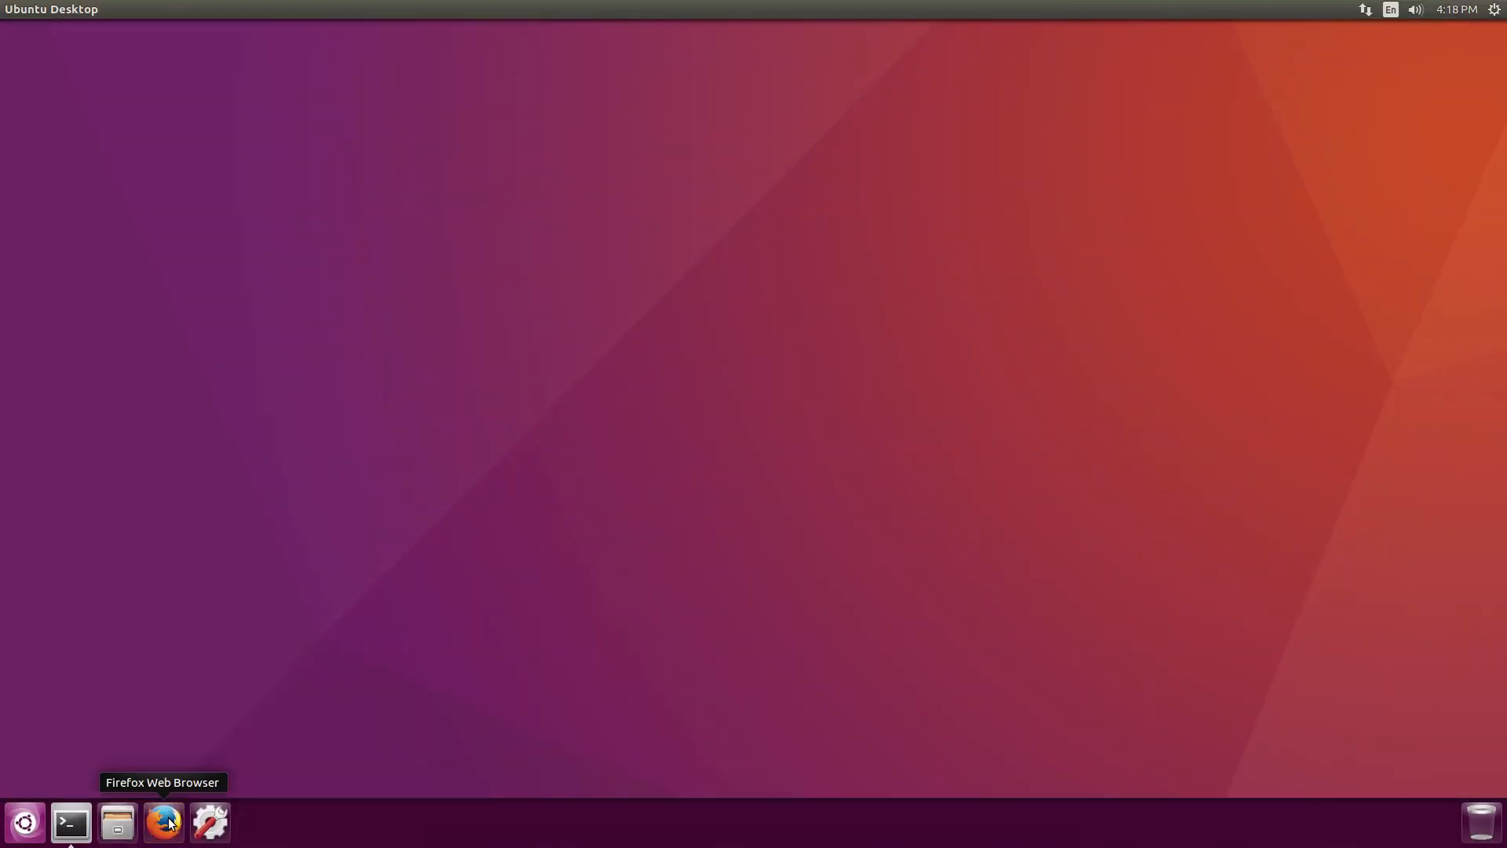
# Step: Open Firefox in a maximized window and go to winehq.org
pyautogui.click(170, 822)
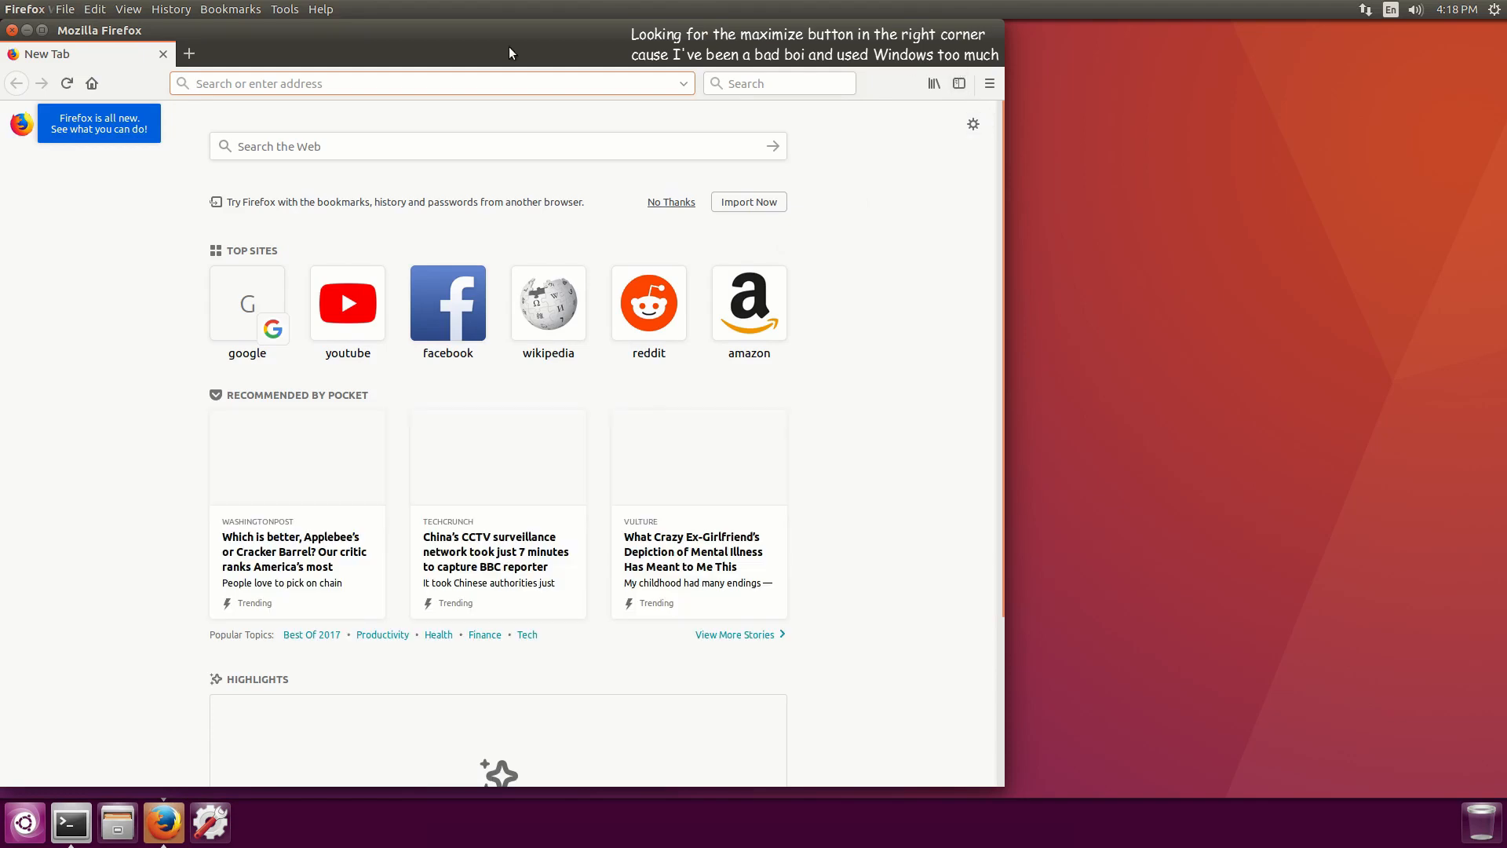
pyautogui.click(42, 30)
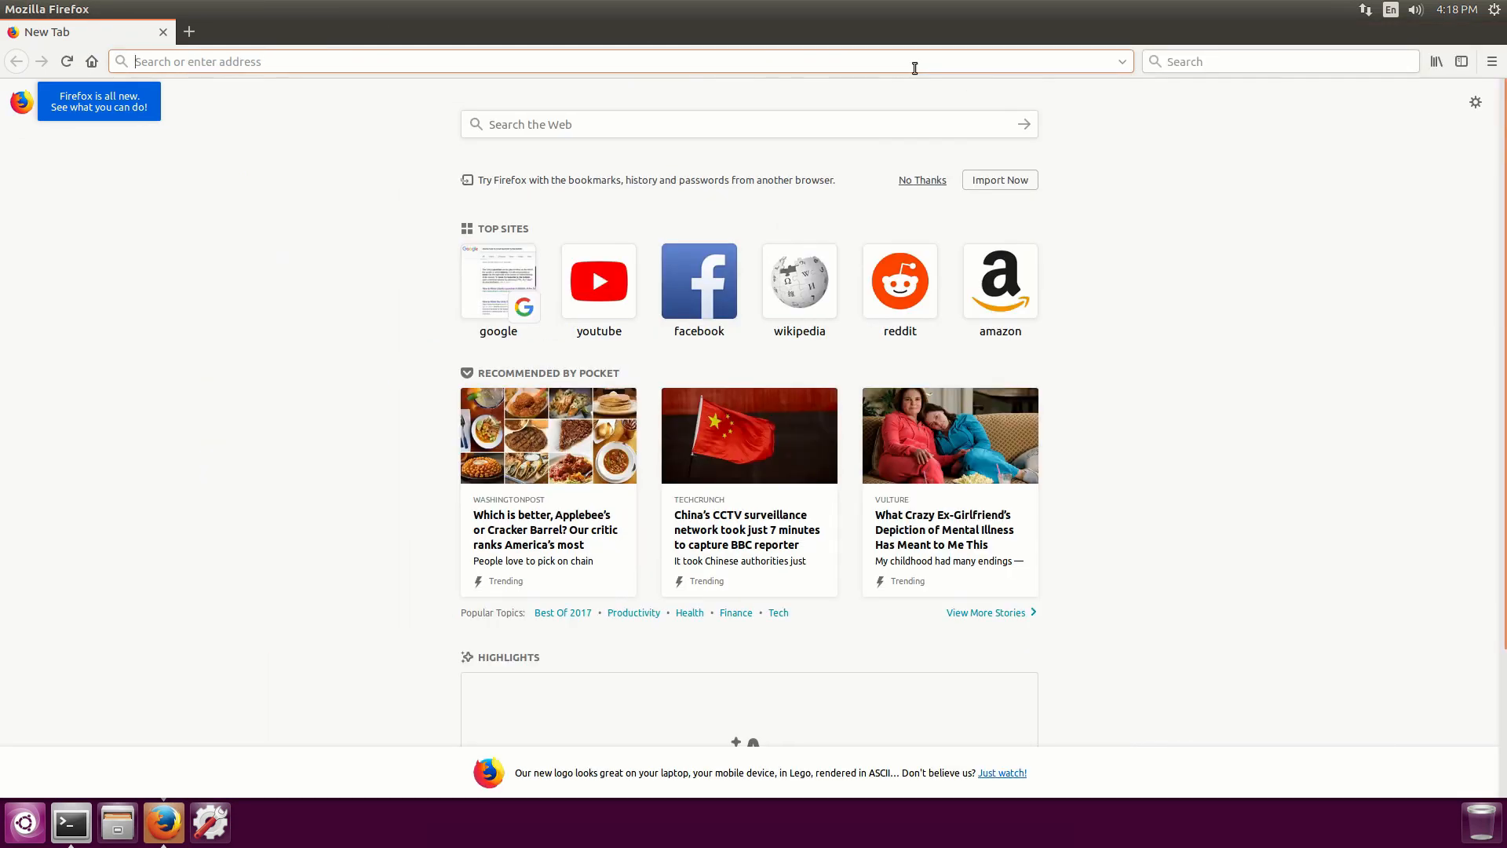
pyautogui.click(915, 66)
pyautogui.write('w')
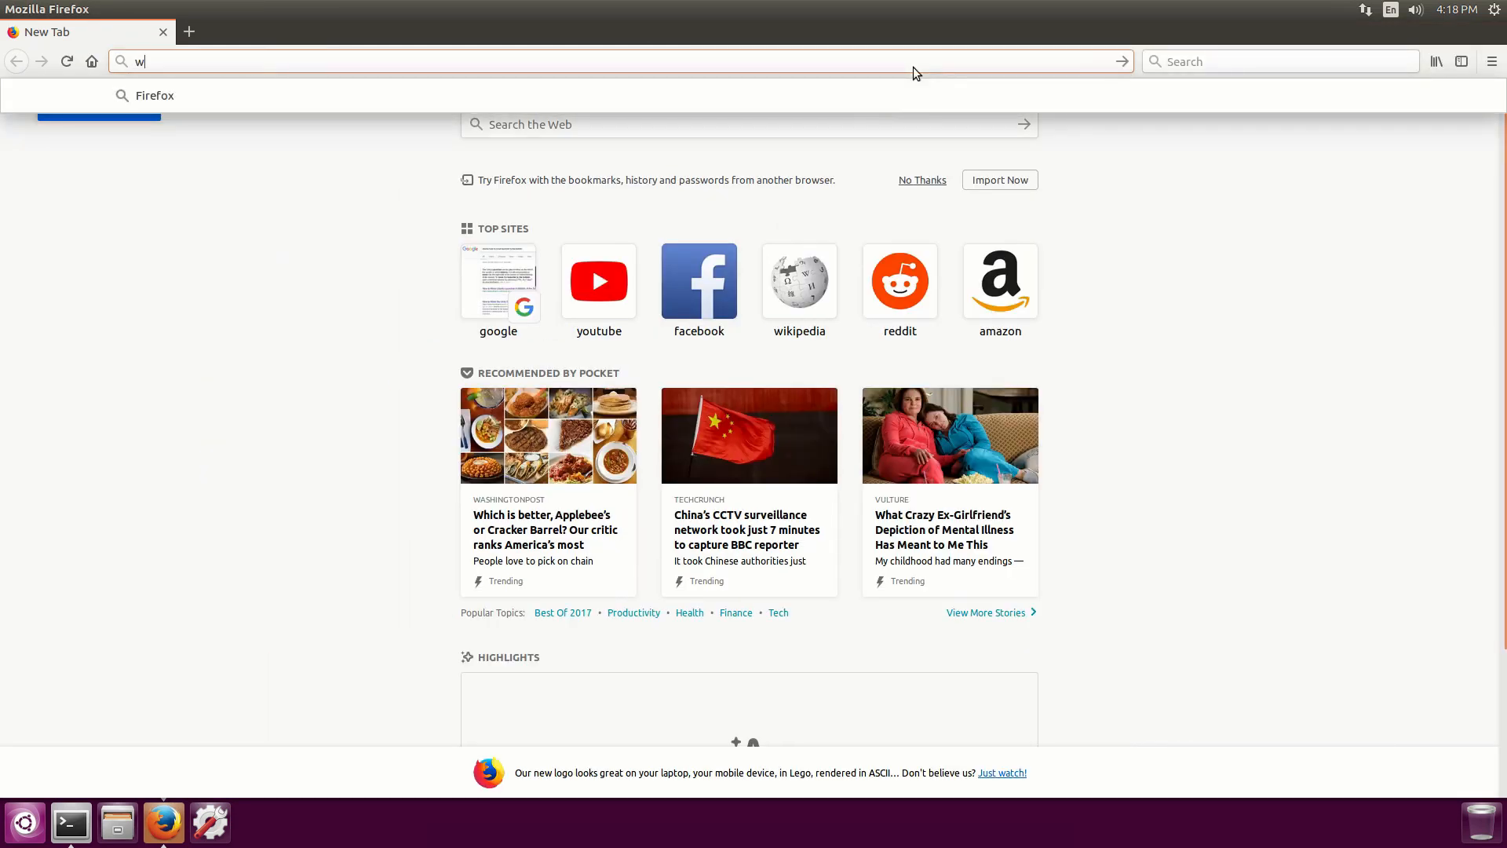
pyautogui.write('inehq.org')
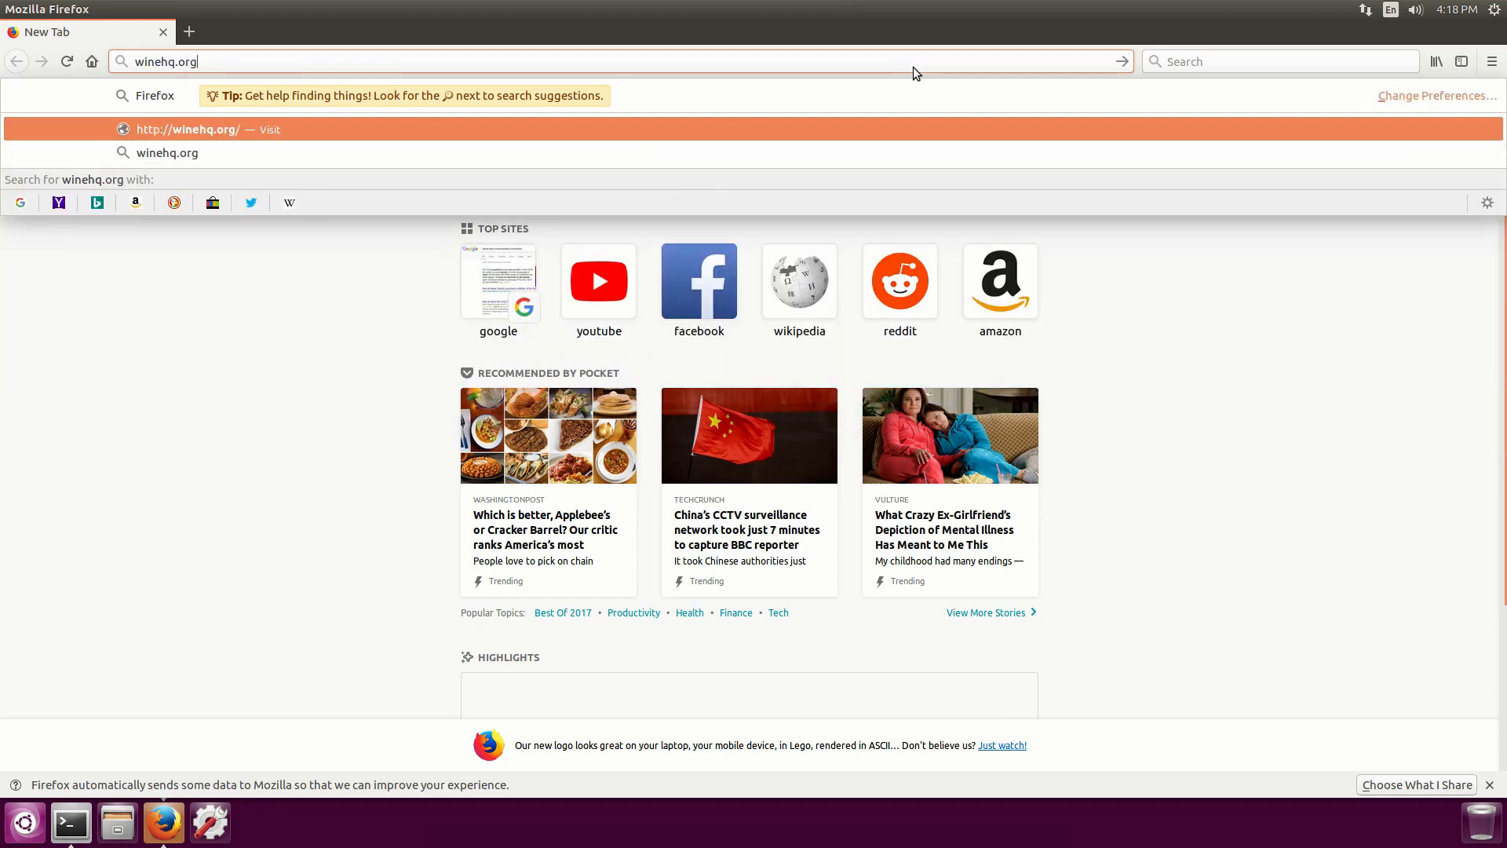
pyautogui.press('Return')
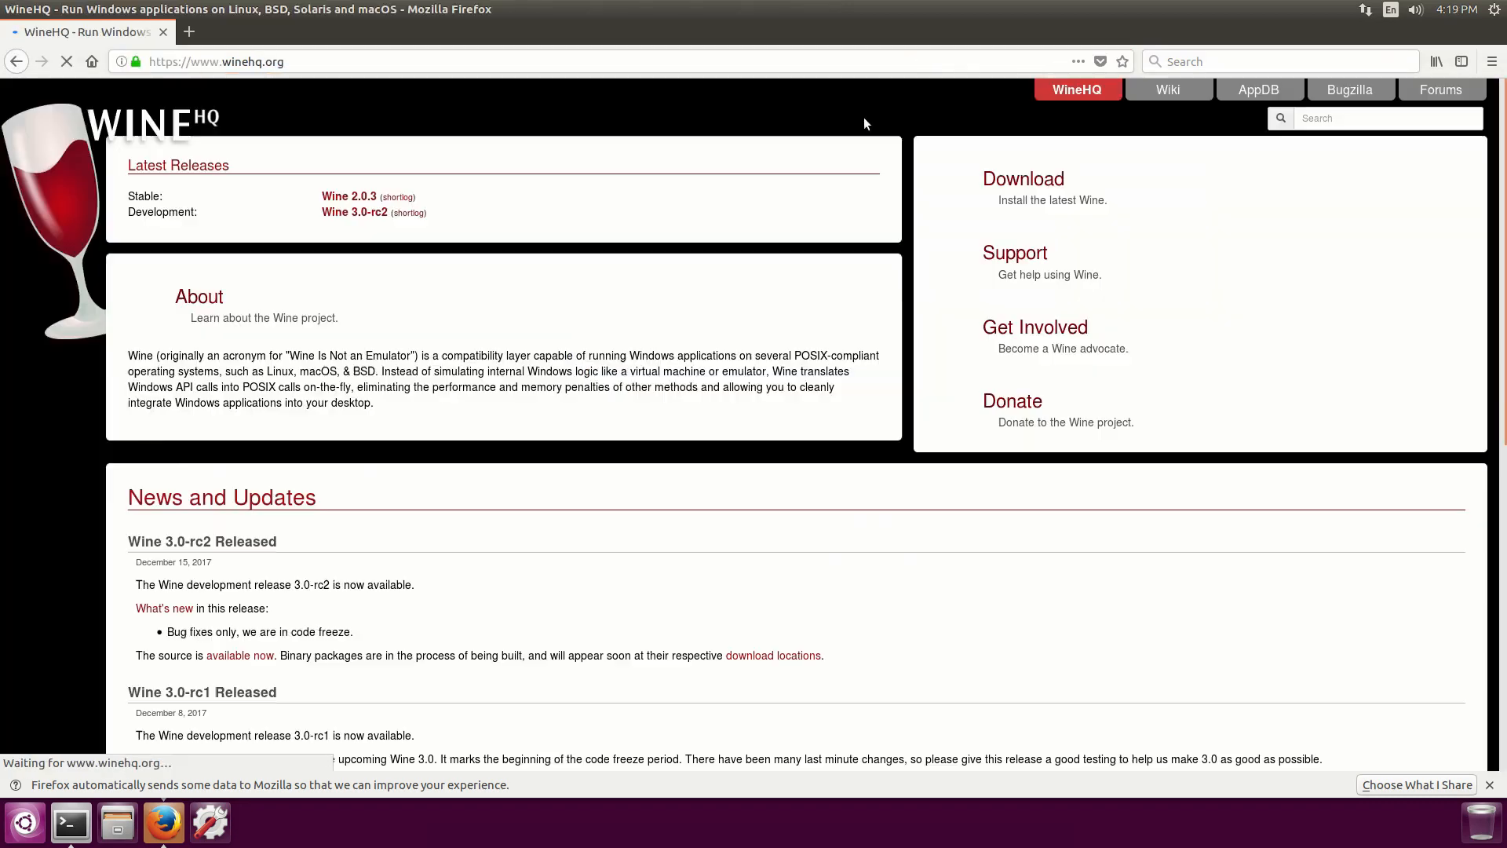
# Step: Open the Ubuntu installation instructions from the WineHQ downloads page
pyautogui.click(1026, 177)
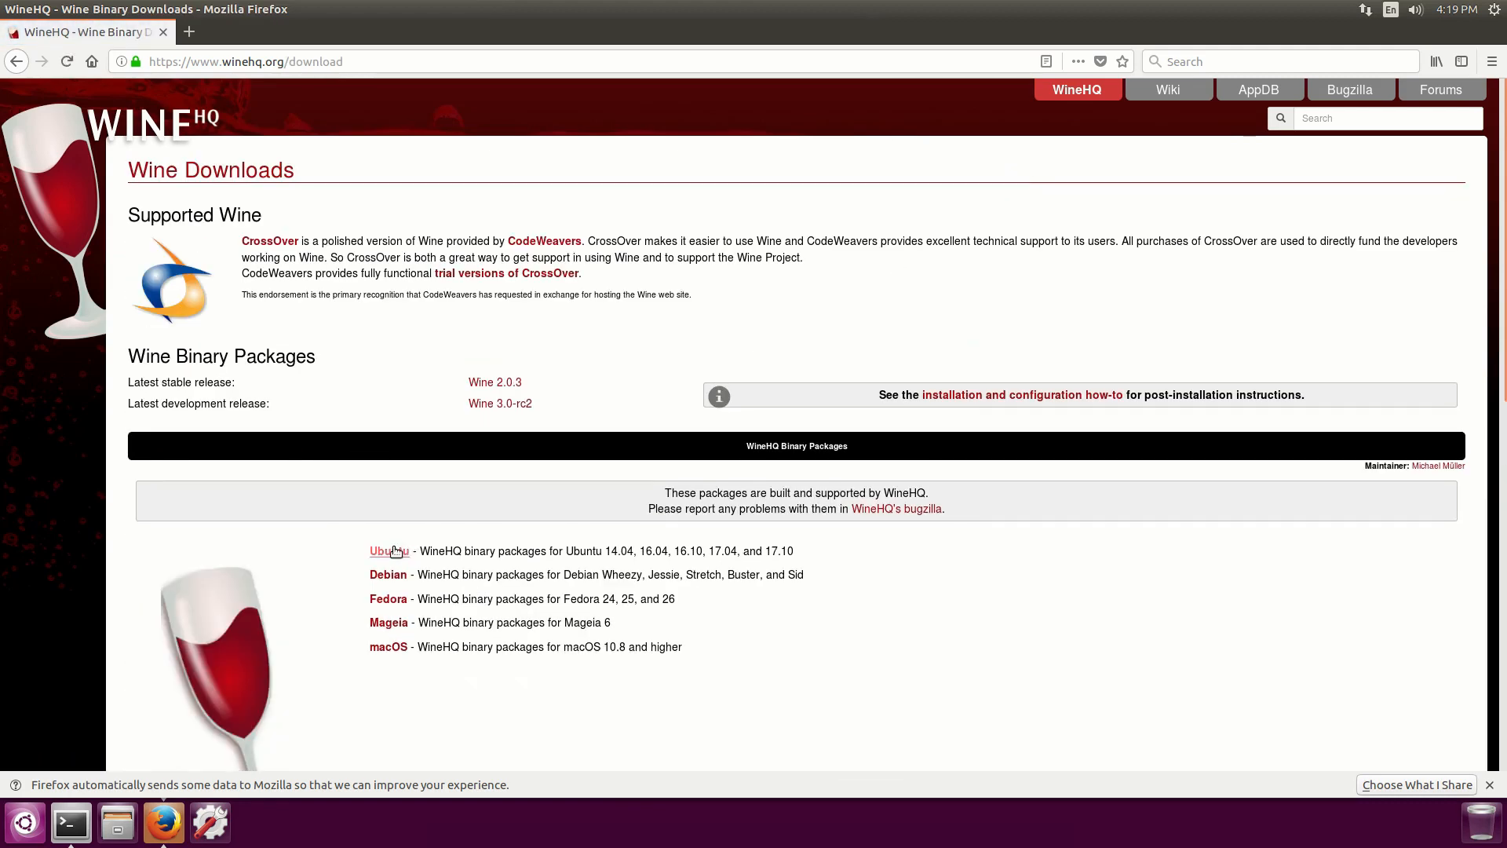
pyautogui.click(389, 551)
pyautogui.scroll(-1, 403, 462)
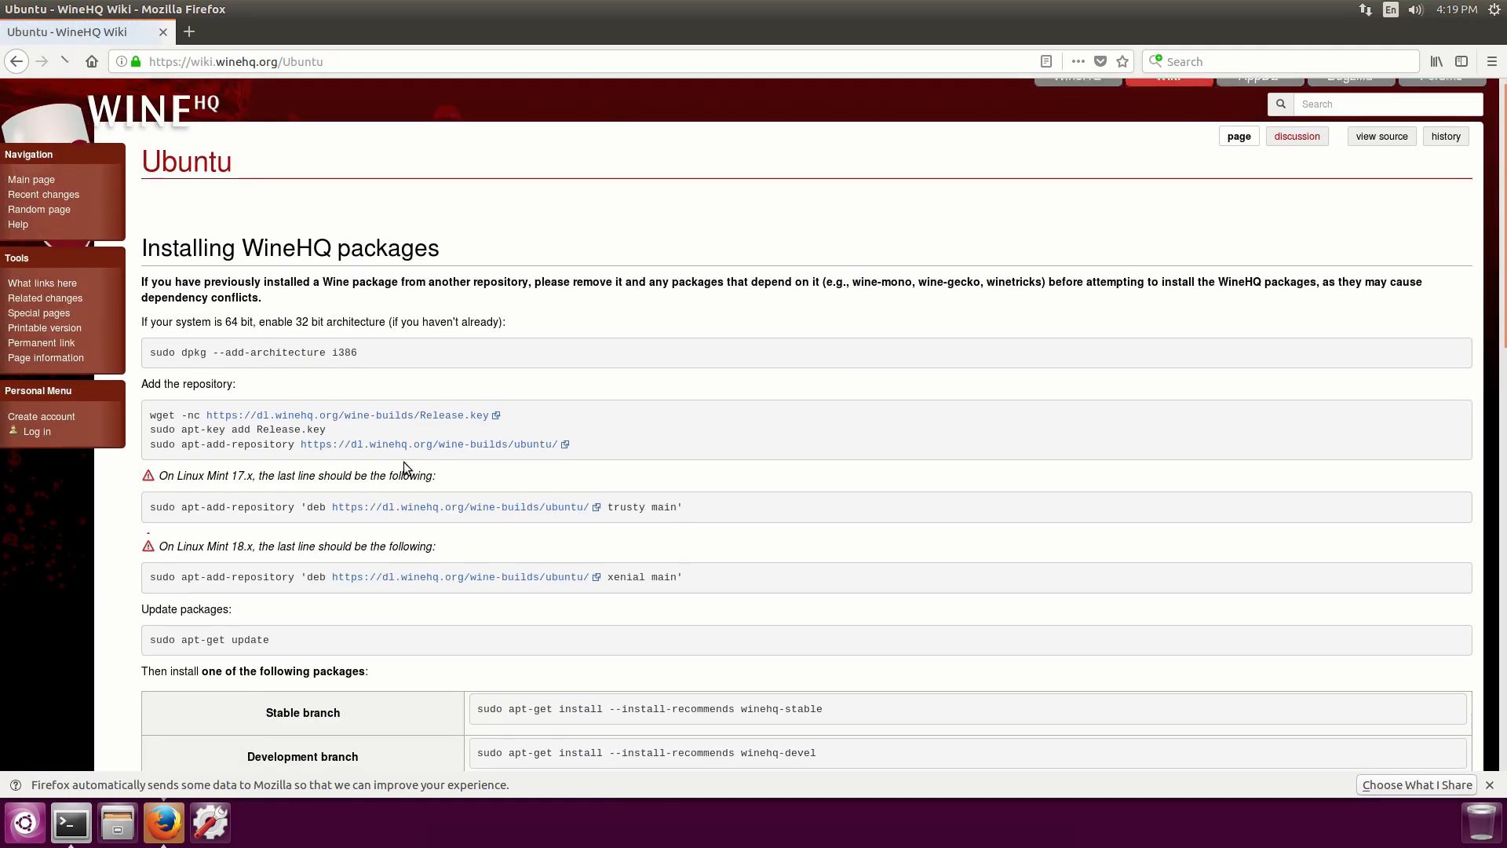
pyautogui.scroll(-2, 403, 462)
# Step: Copy the 32-bit architecture command from the wiki page and run sudo dpkg --add-architecture i386 in the terminal
pyautogui.moveTo(150, 277); pyautogui.dragTo(355, 280)
pyautogui.rightClick(354, 281)
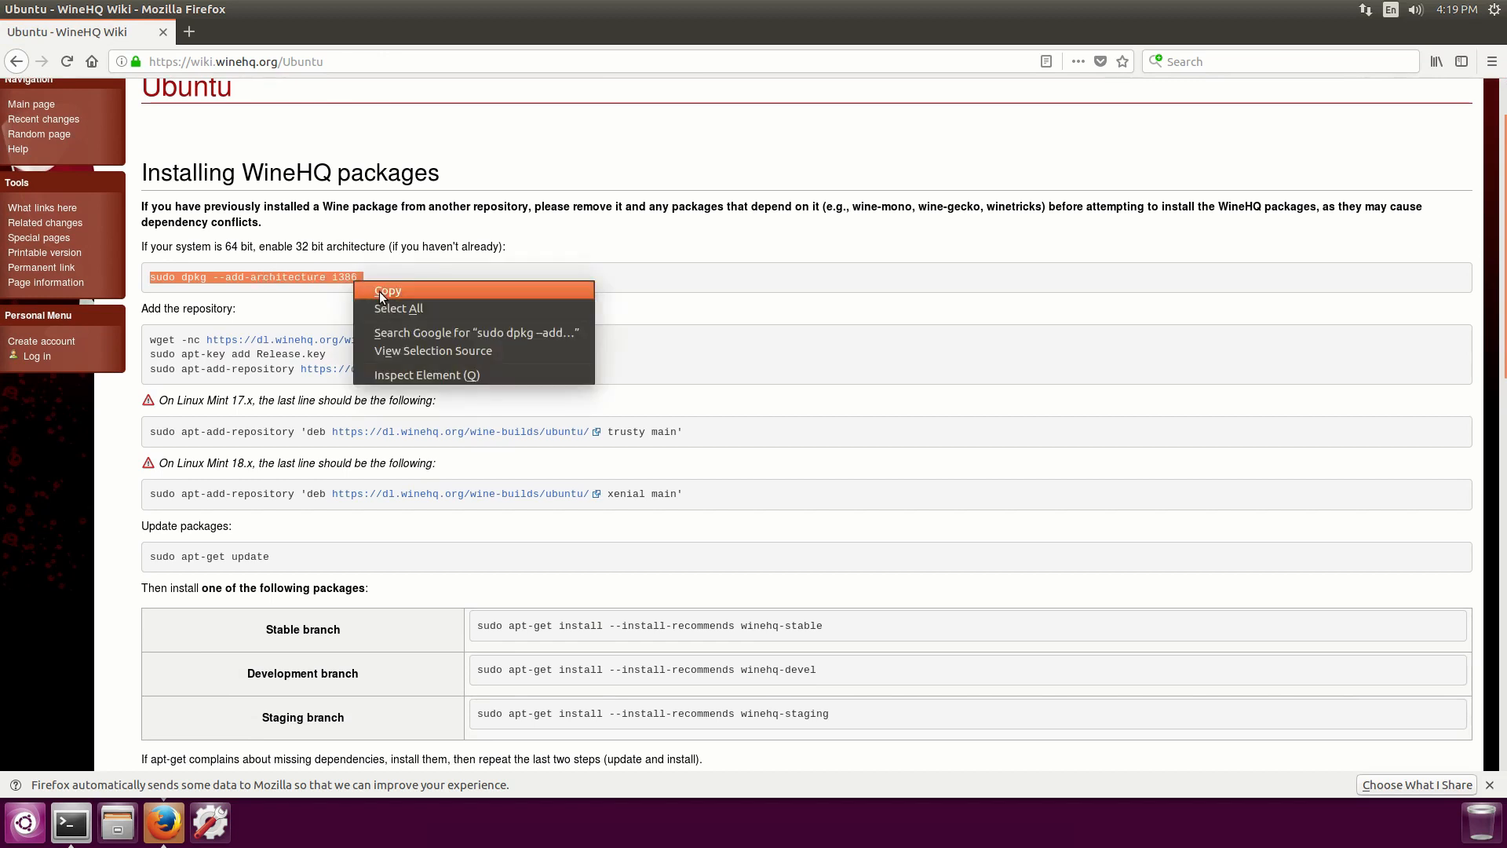
pyautogui.click(388, 291)
pyautogui.hotkey('alt', 'Tab')
pyautogui.hotkey('alt', 'Tab')
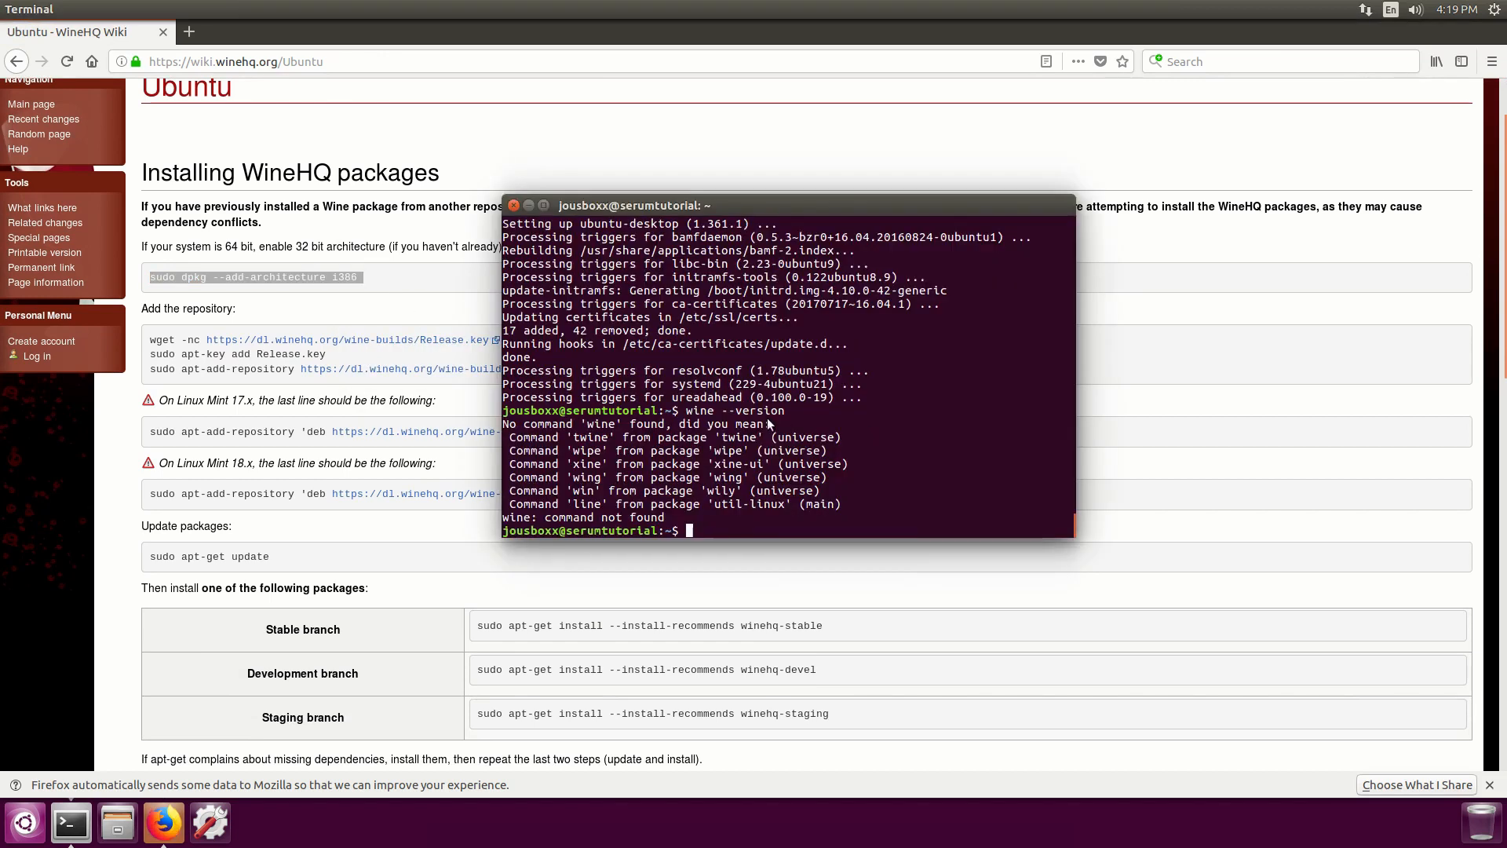
pyautogui.rightClick(766, 419)
pyautogui.click(813, 474)
pyautogui.press('Return')
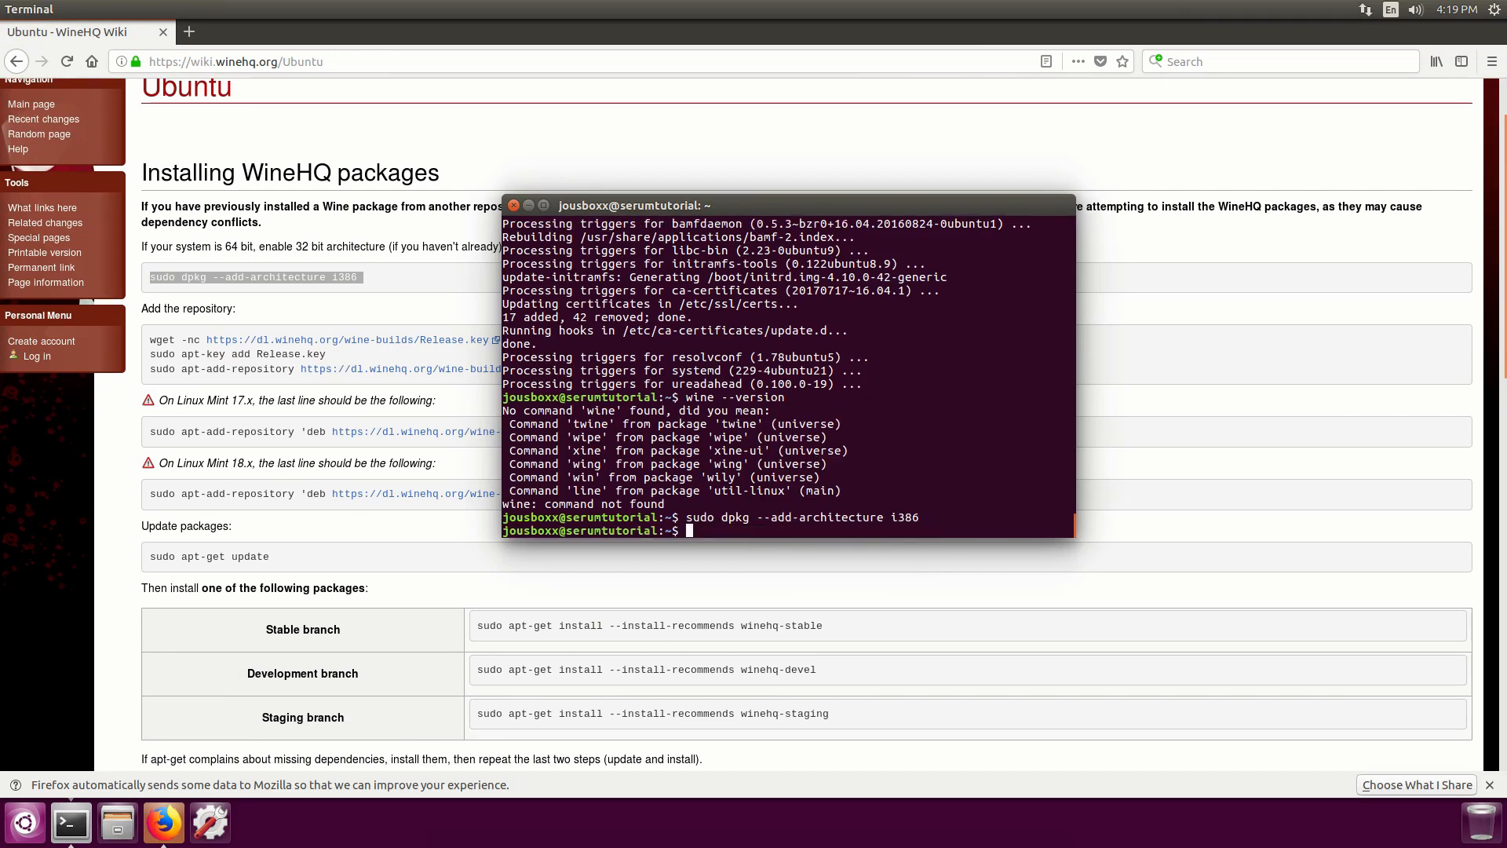
pyautogui.hotkey('alt', 'Tab')
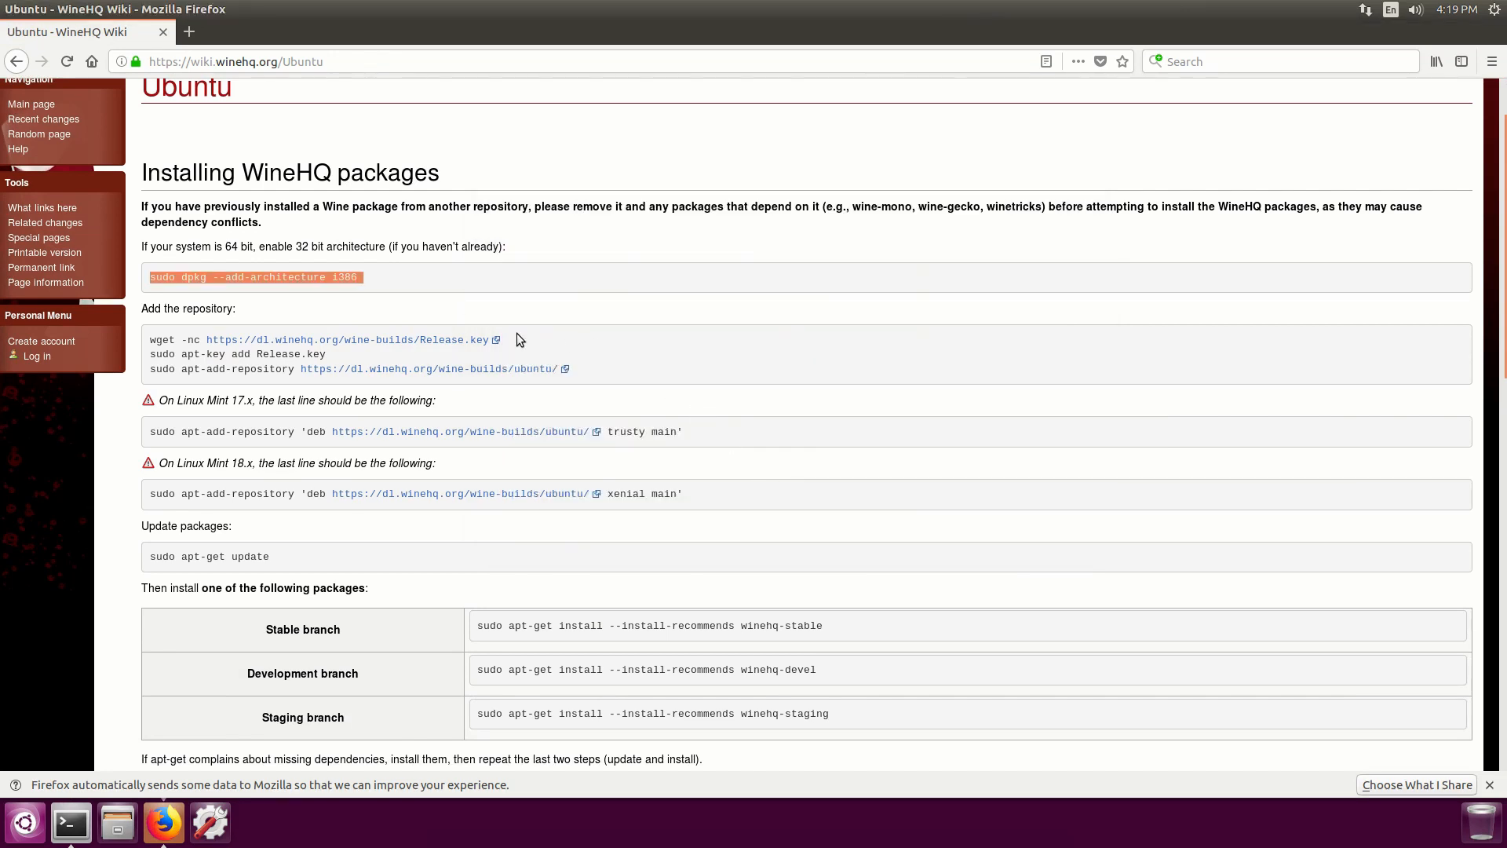
pyautogui.moveTo(516, 339); pyautogui.dragTo(184, 339)
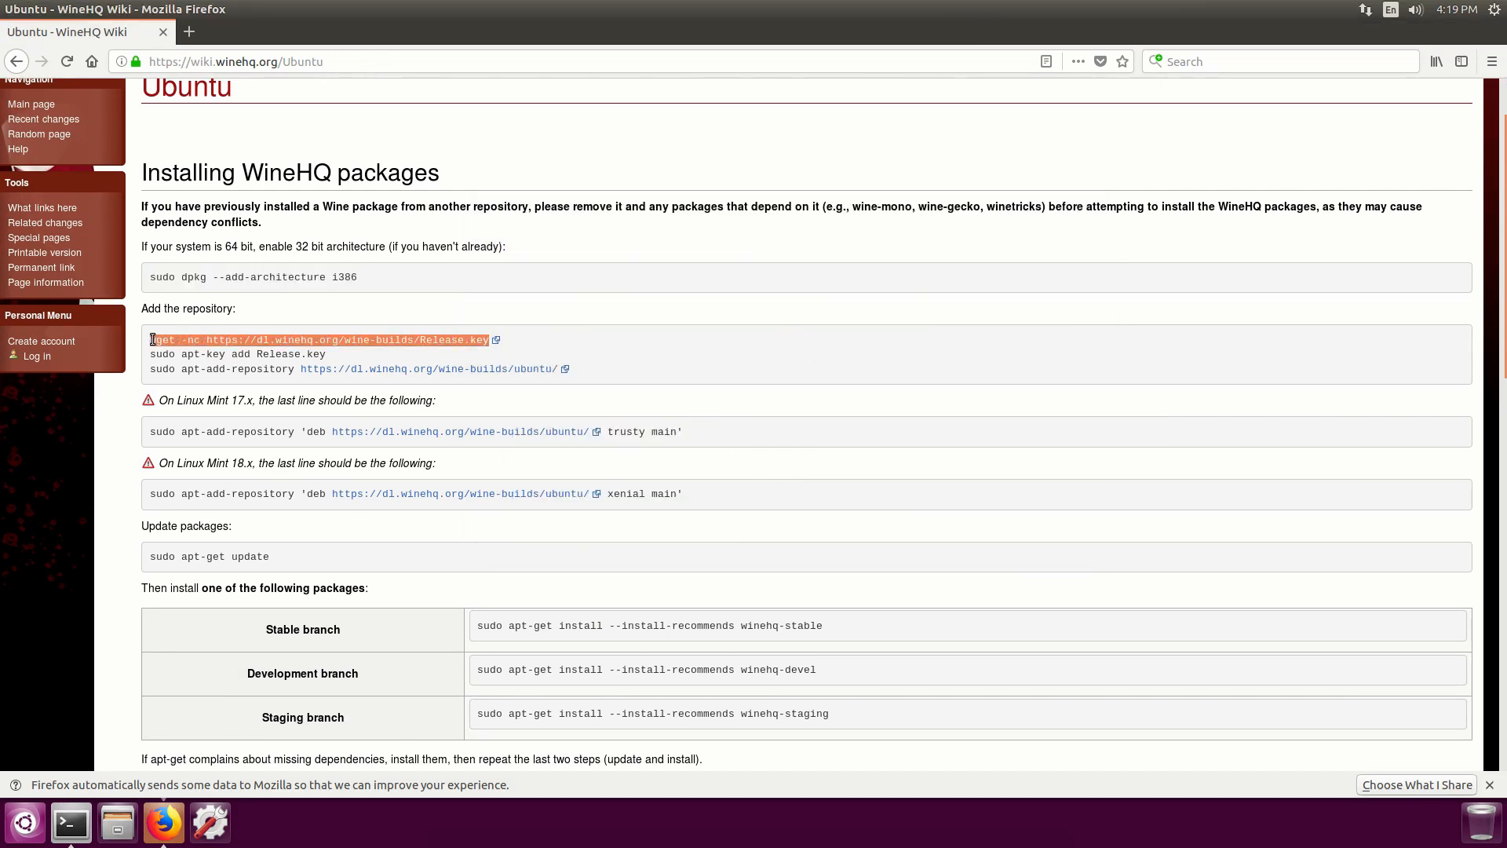
pyautogui.rightClick(154, 339)
pyautogui.click(179, 347)
pyautogui.hotkey('alt', 'Tab')
pyautogui.rightClick(833, 427)
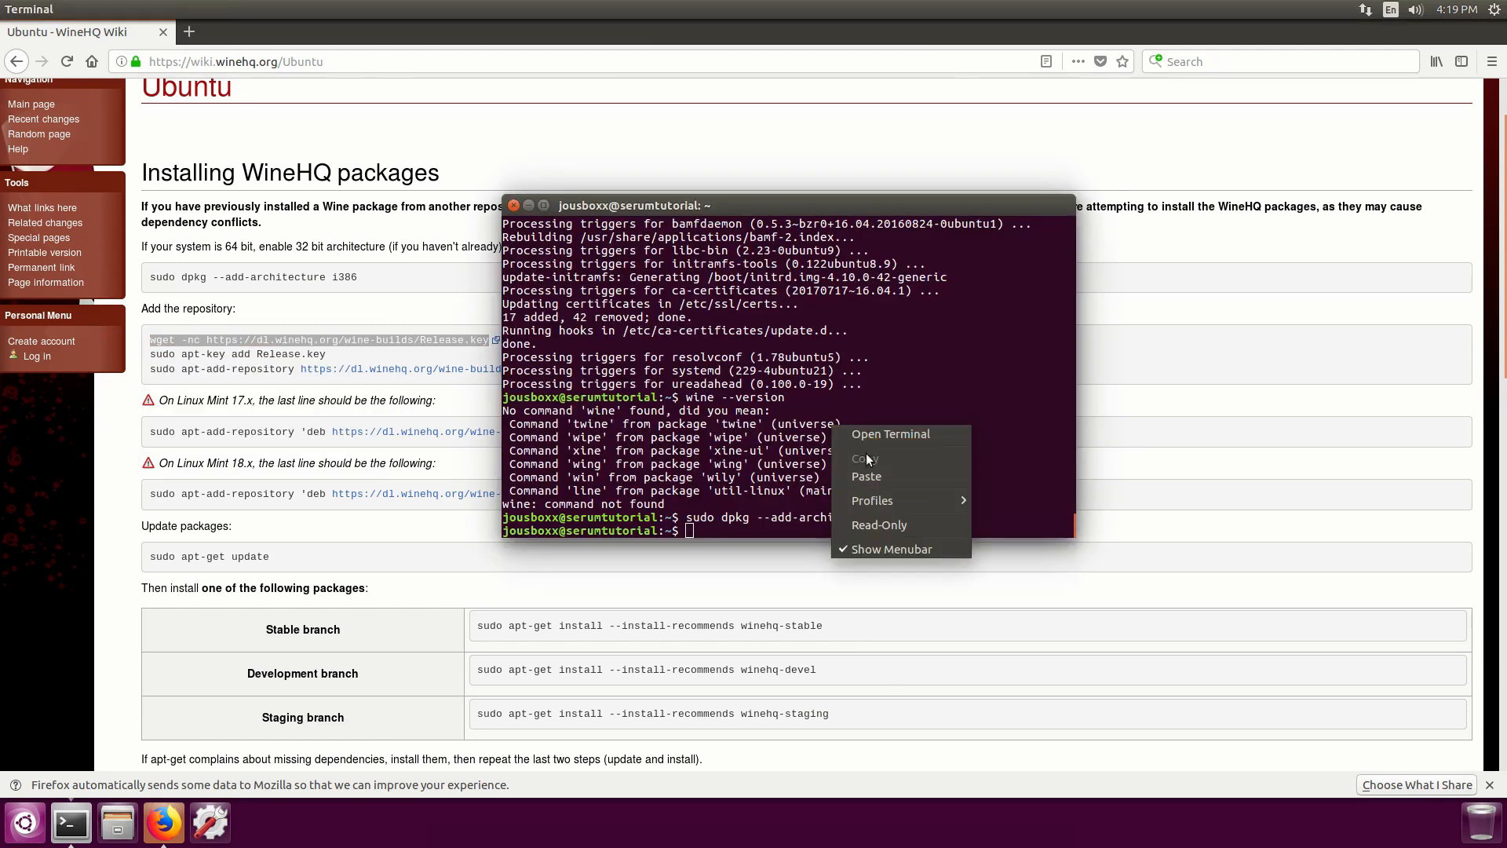
pyautogui.click(874, 471)
pyautogui.press('Return')
# Step: Copy the key import command from the wiki in Firefox and run sudo apt-key add Release.key in the terminal
pyautogui.hotkey('alt', 'Tab')
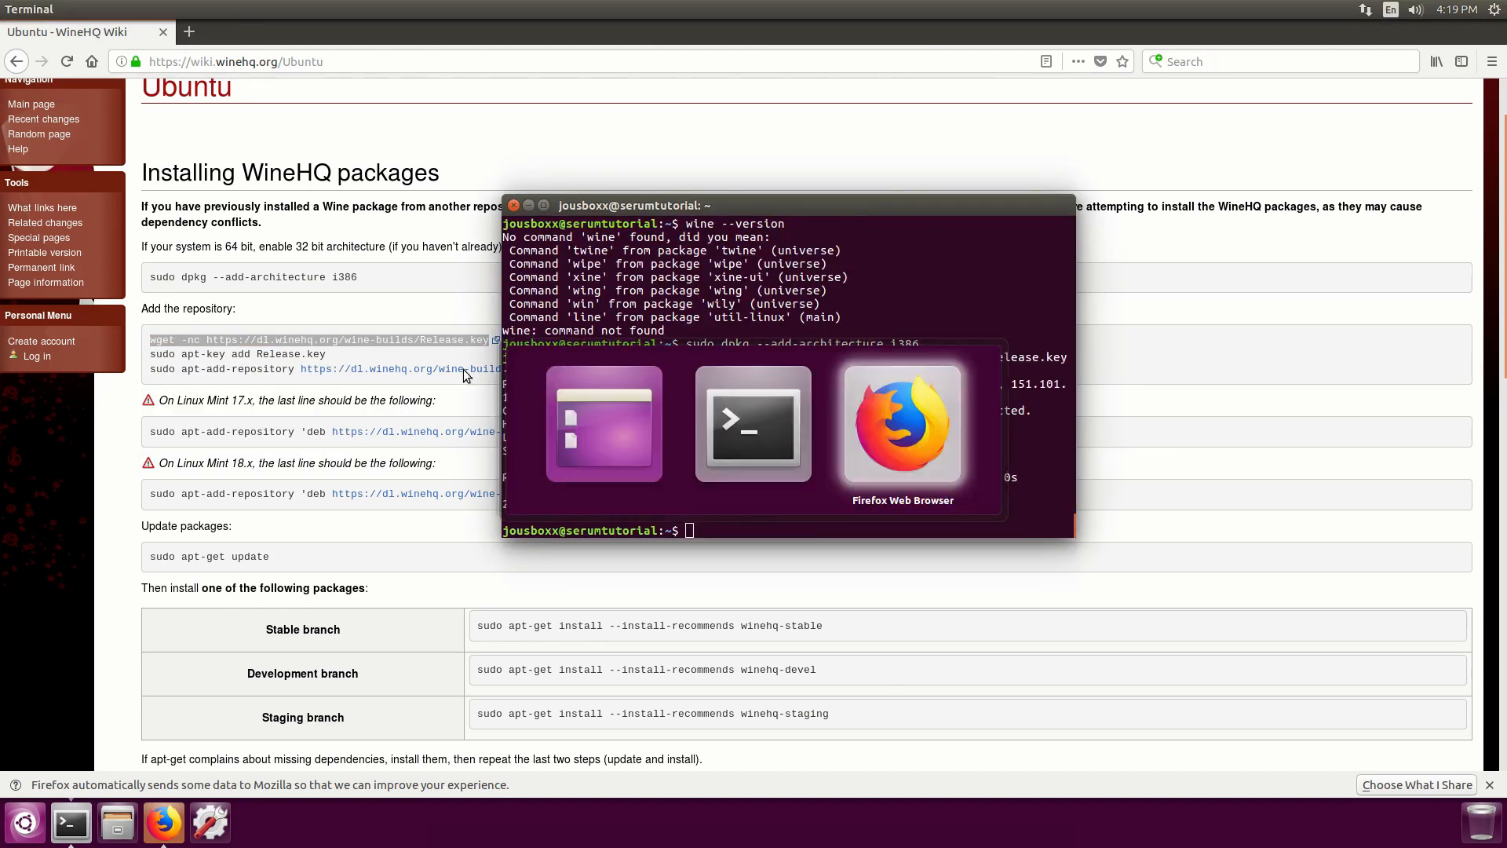
pyautogui.moveTo(327, 354); pyautogui.dragTo(150, 361)
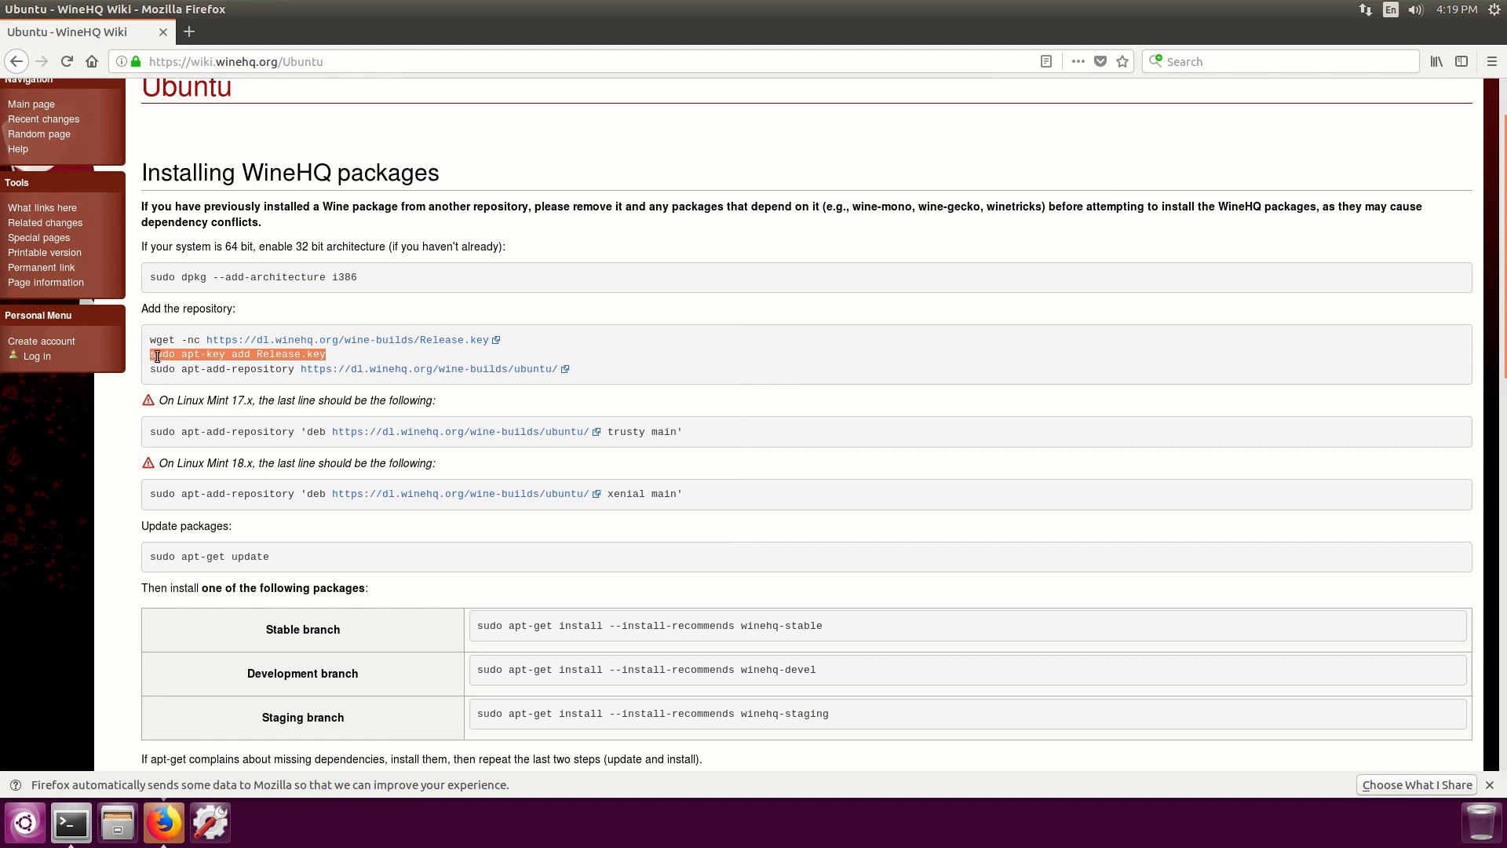
pyautogui.rightClick(157, 357)
pyautogui.click(180, 366)
pyautogui.hotkey('alt', 'Tab')
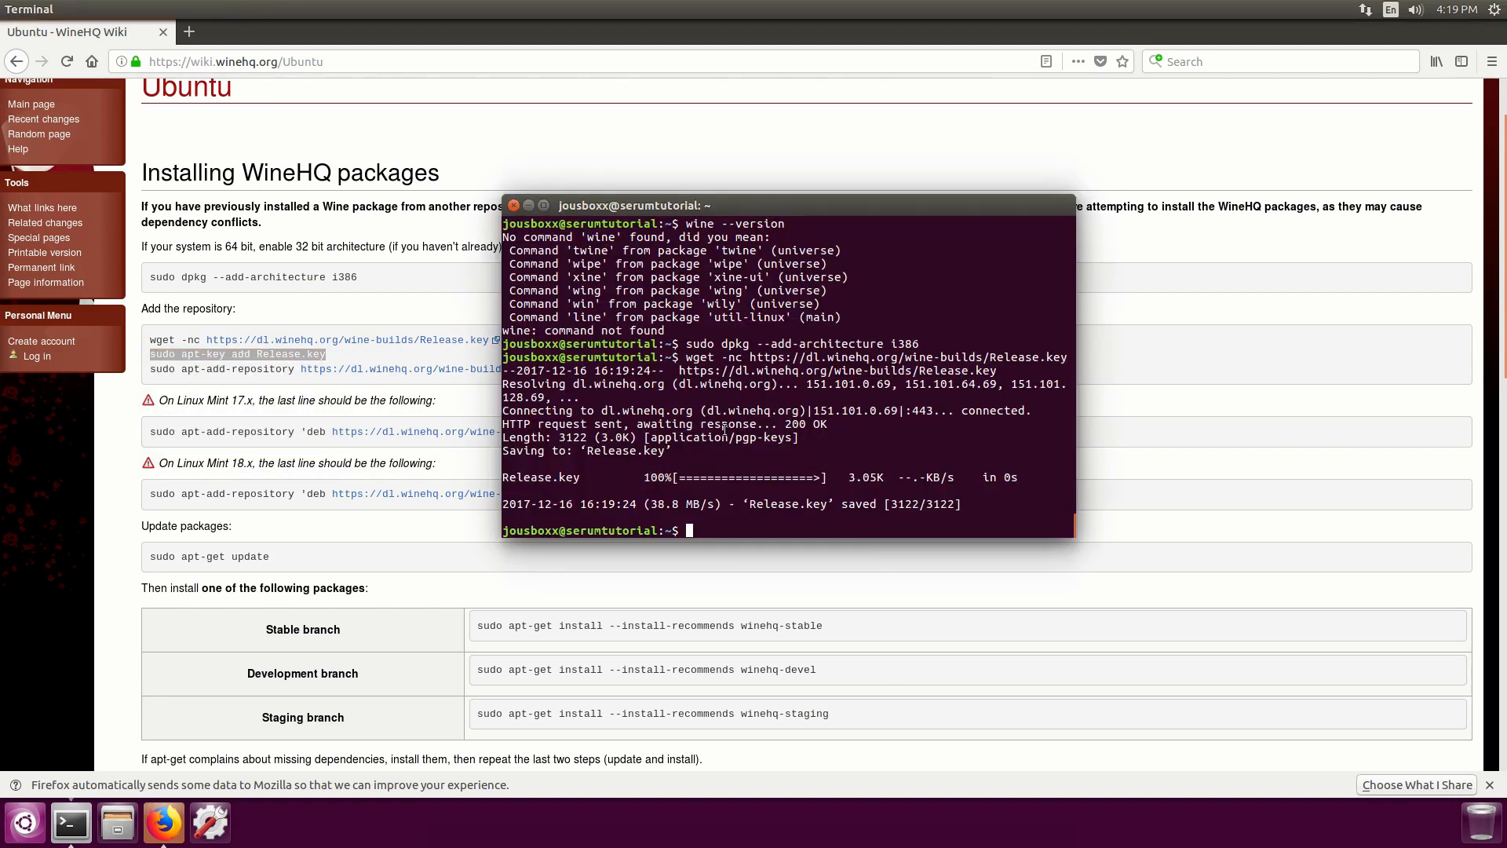
pyautogui.rightClick(723, 429)
pyautogui.click(761, 471)
pyautogui.press('Return')
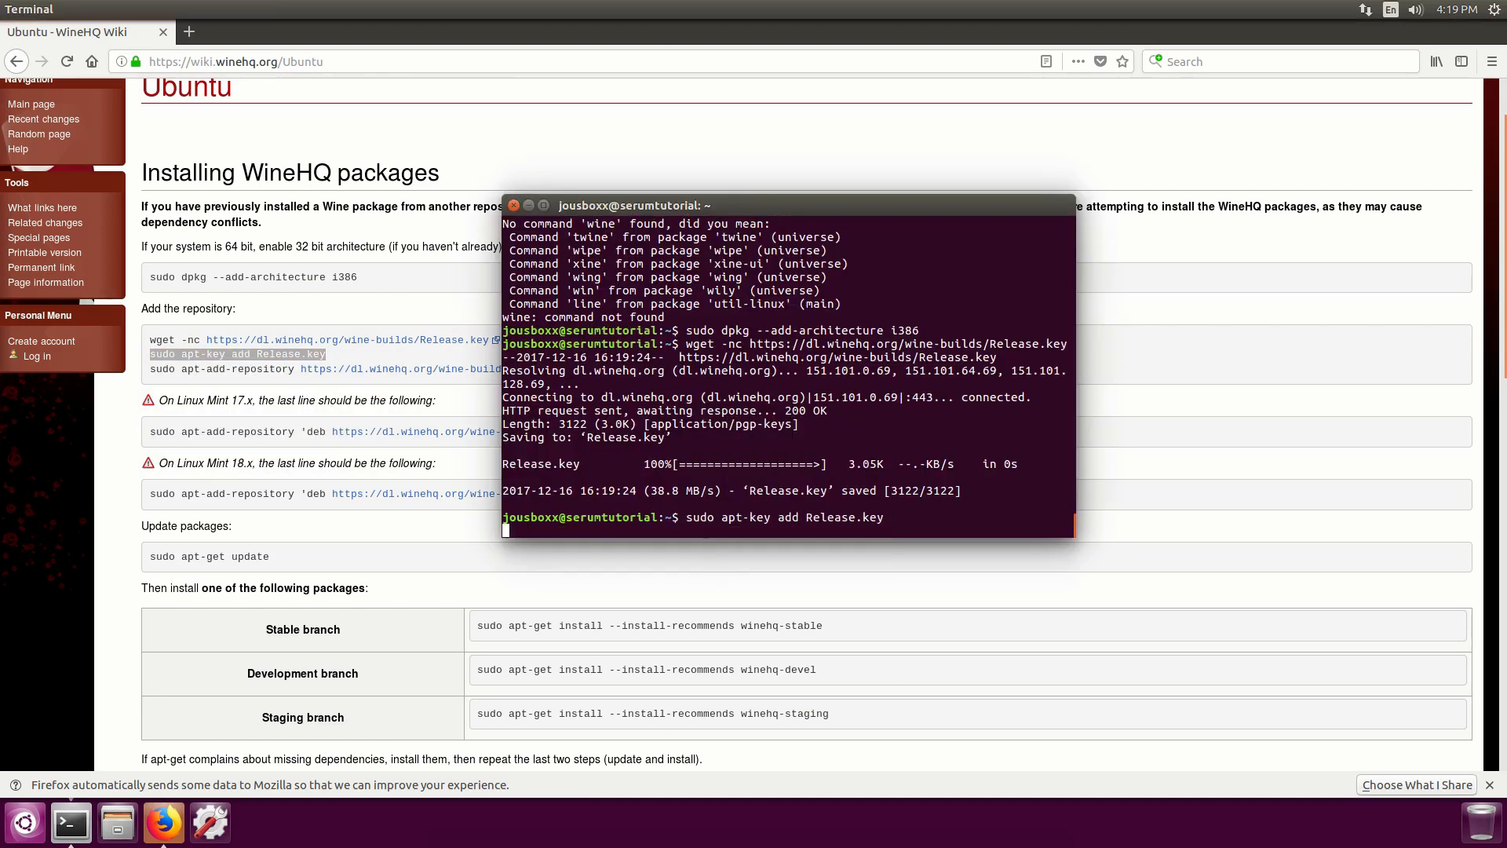
pyautogui.hotkey('alt', 'Tab')
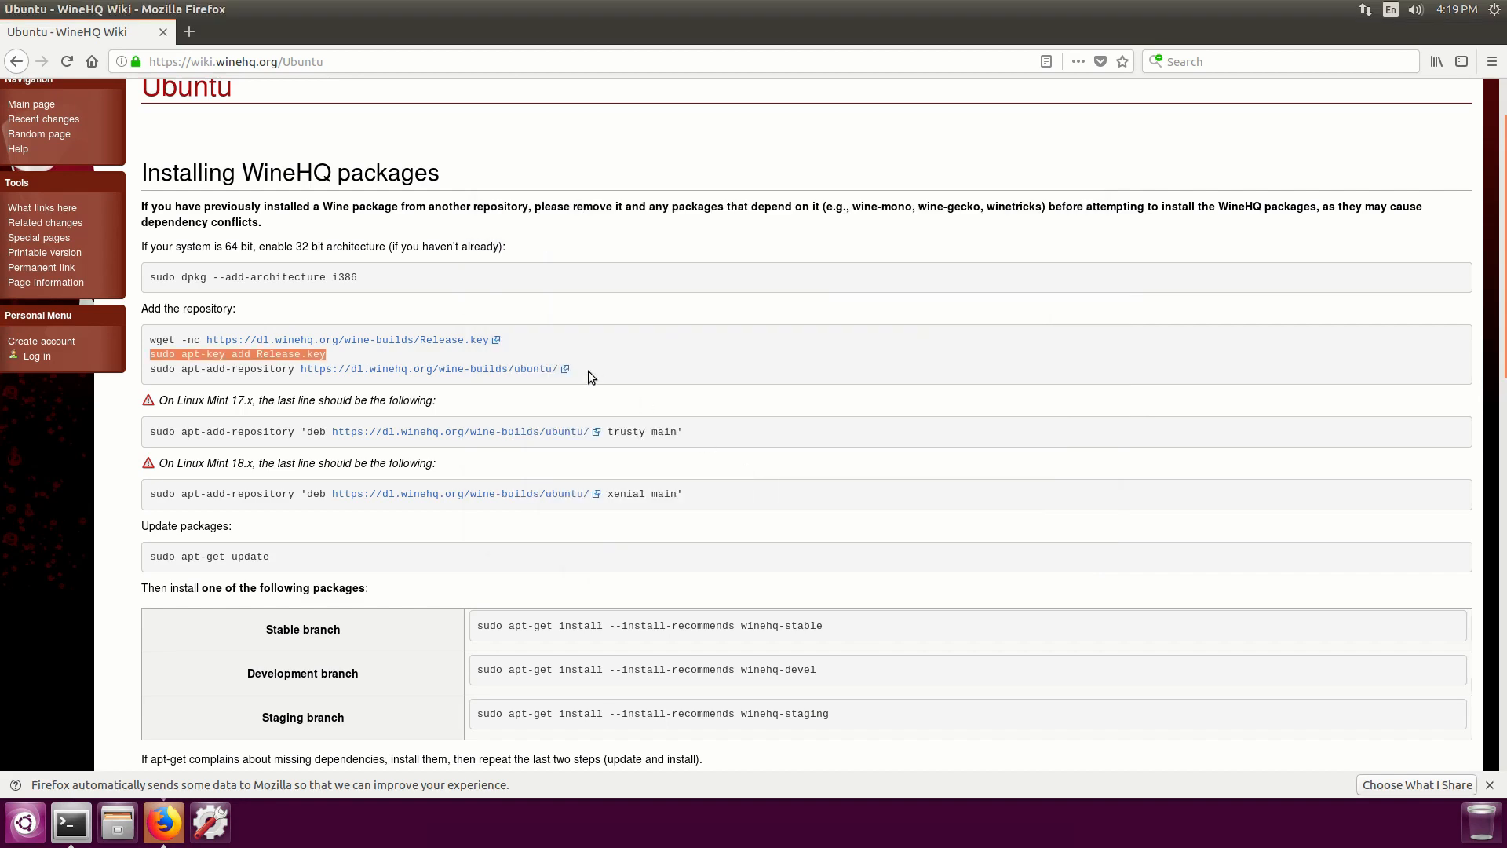
pyautogui.moveTo(588, 371); pyautogui.dragTo(146, 364)
pyautogui.rightClick(161, 369)
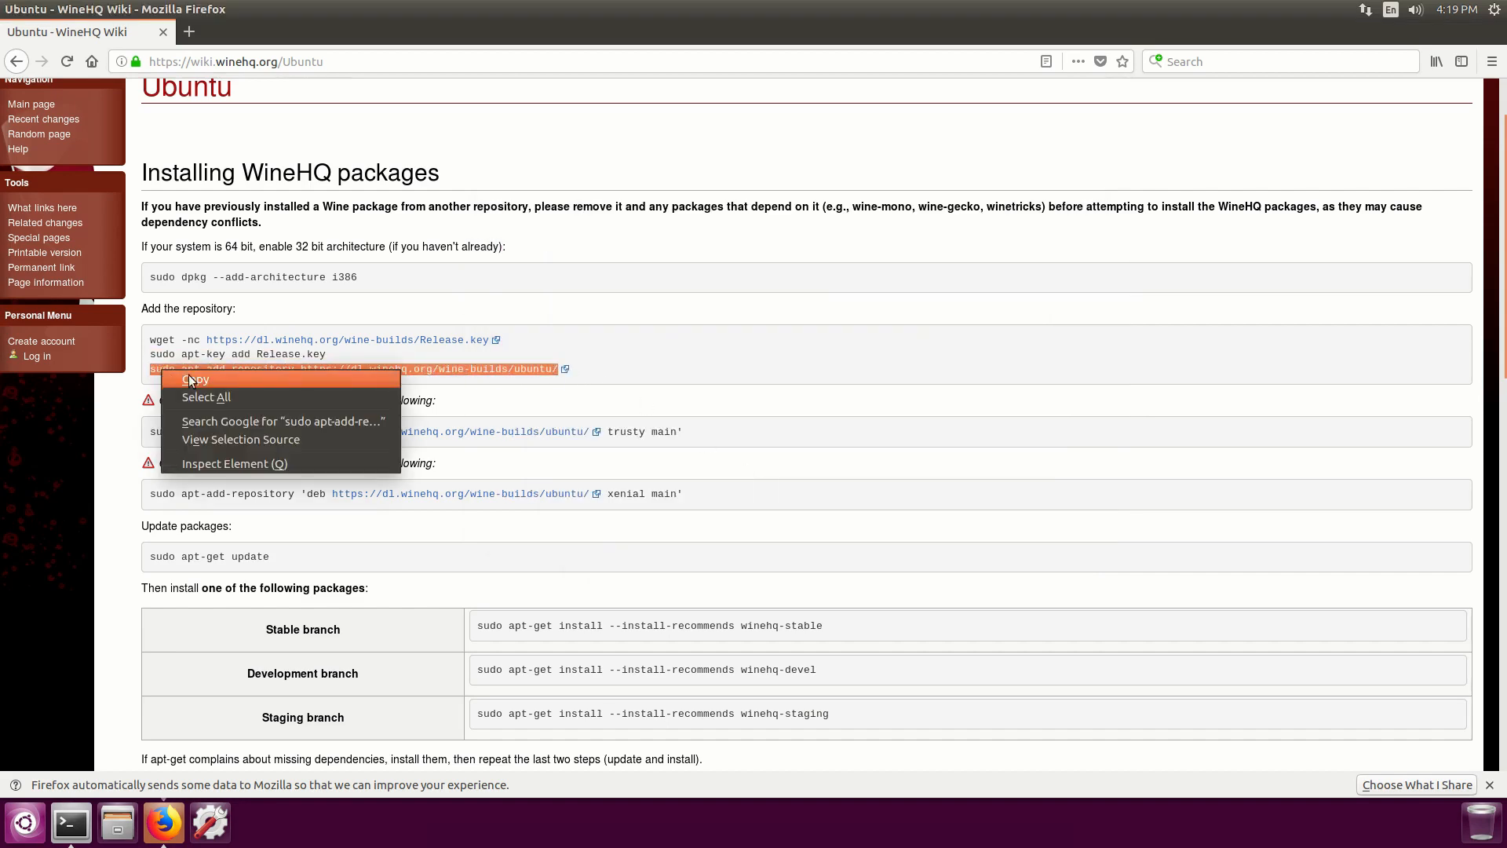
pyautogui.click(189, 379)
pyautogui.hotkey('alt', 'Tab')
pyautogui.rightClick(713, 423)
pyautogui.click(755, 470)
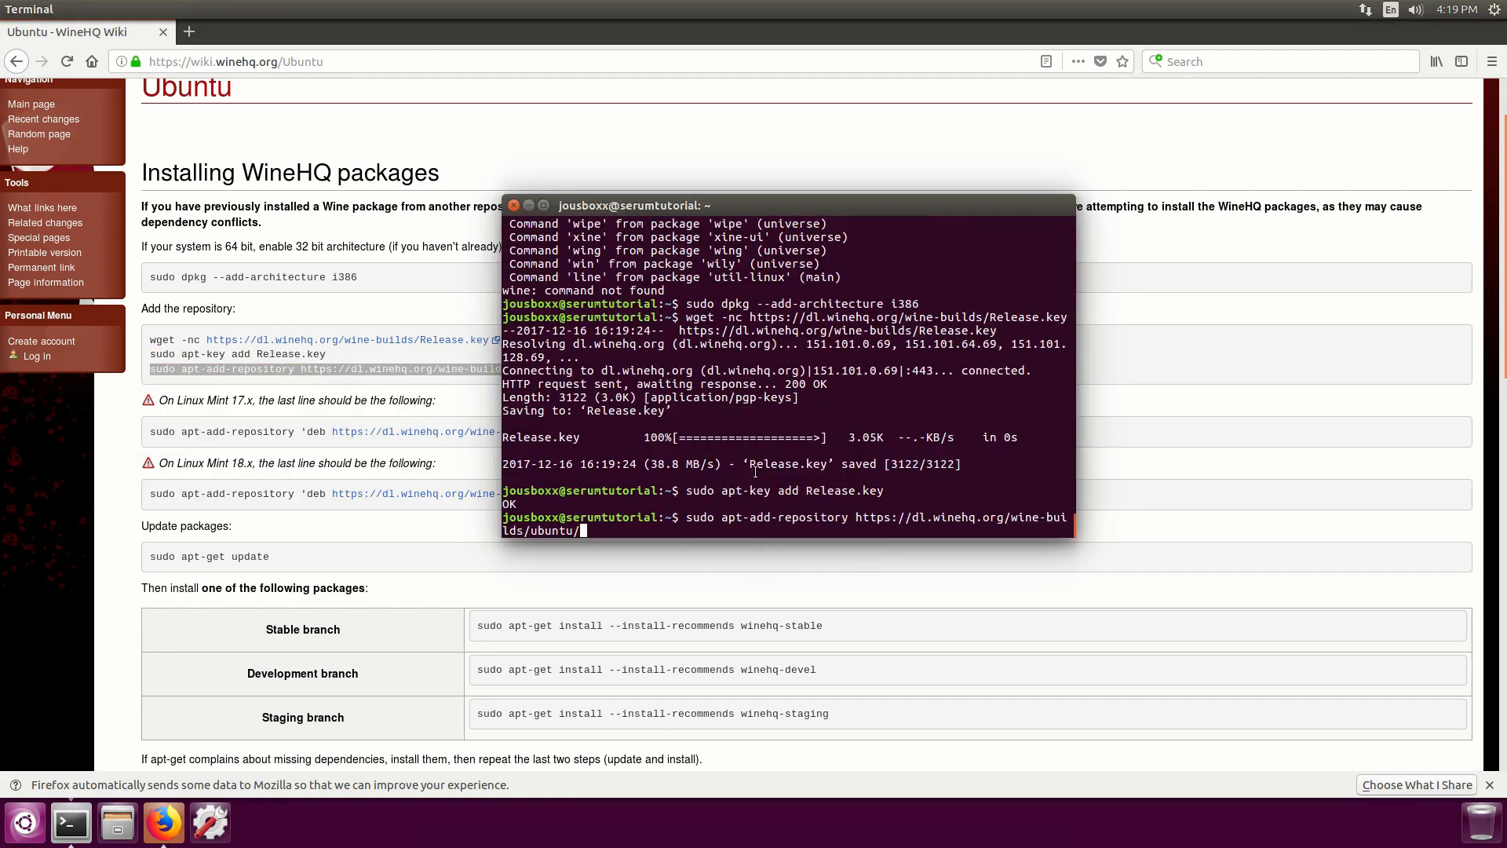
pyautogui.press('Return')
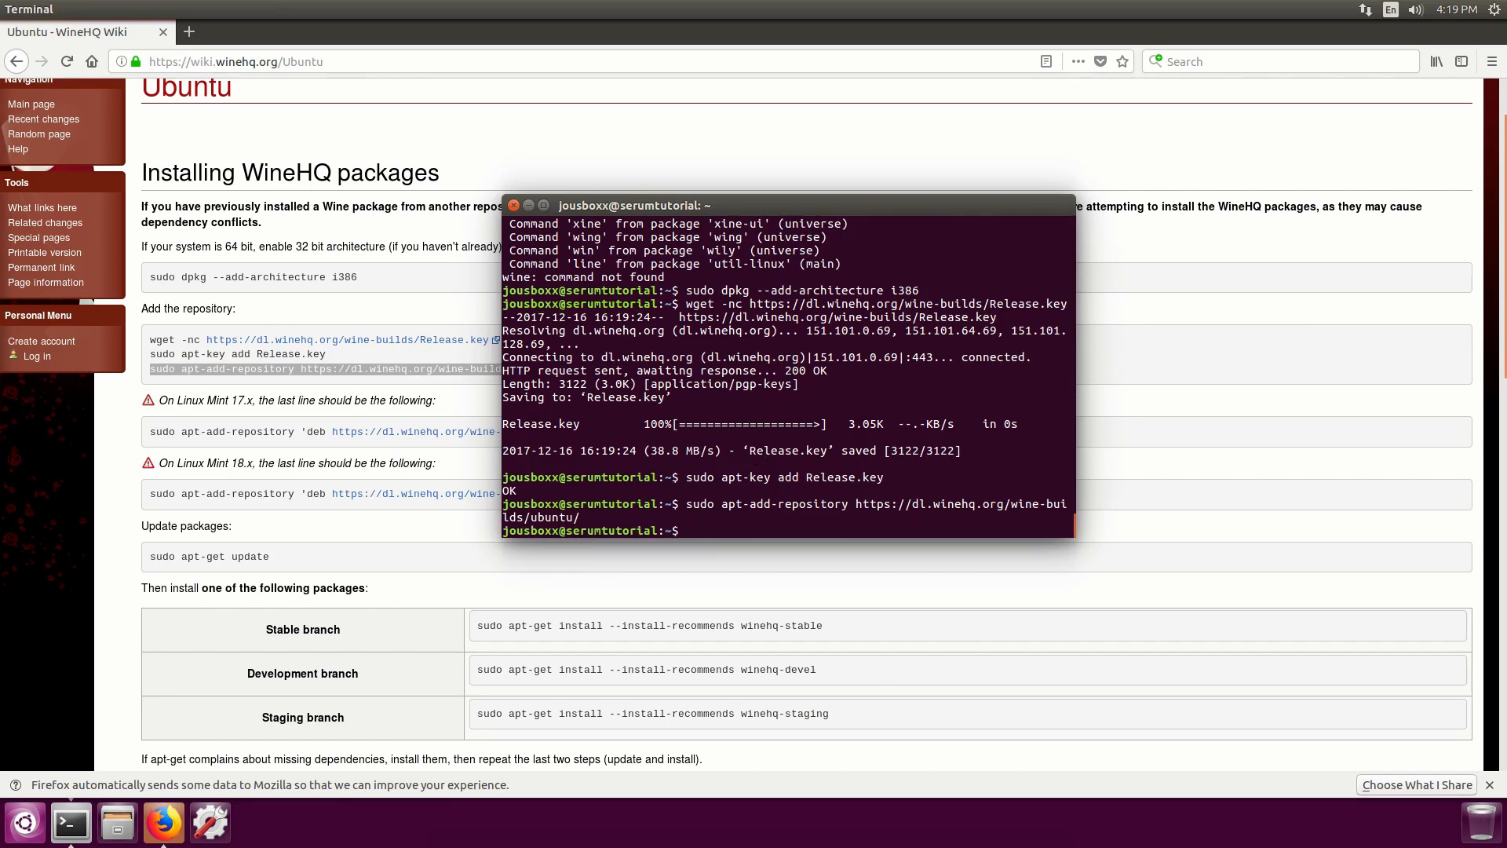
# Step: Copy the package update command from the wiki in Firefox and run sudo apt-get update in the terminal
pyautogui.hotkey('alt', 'Tab')
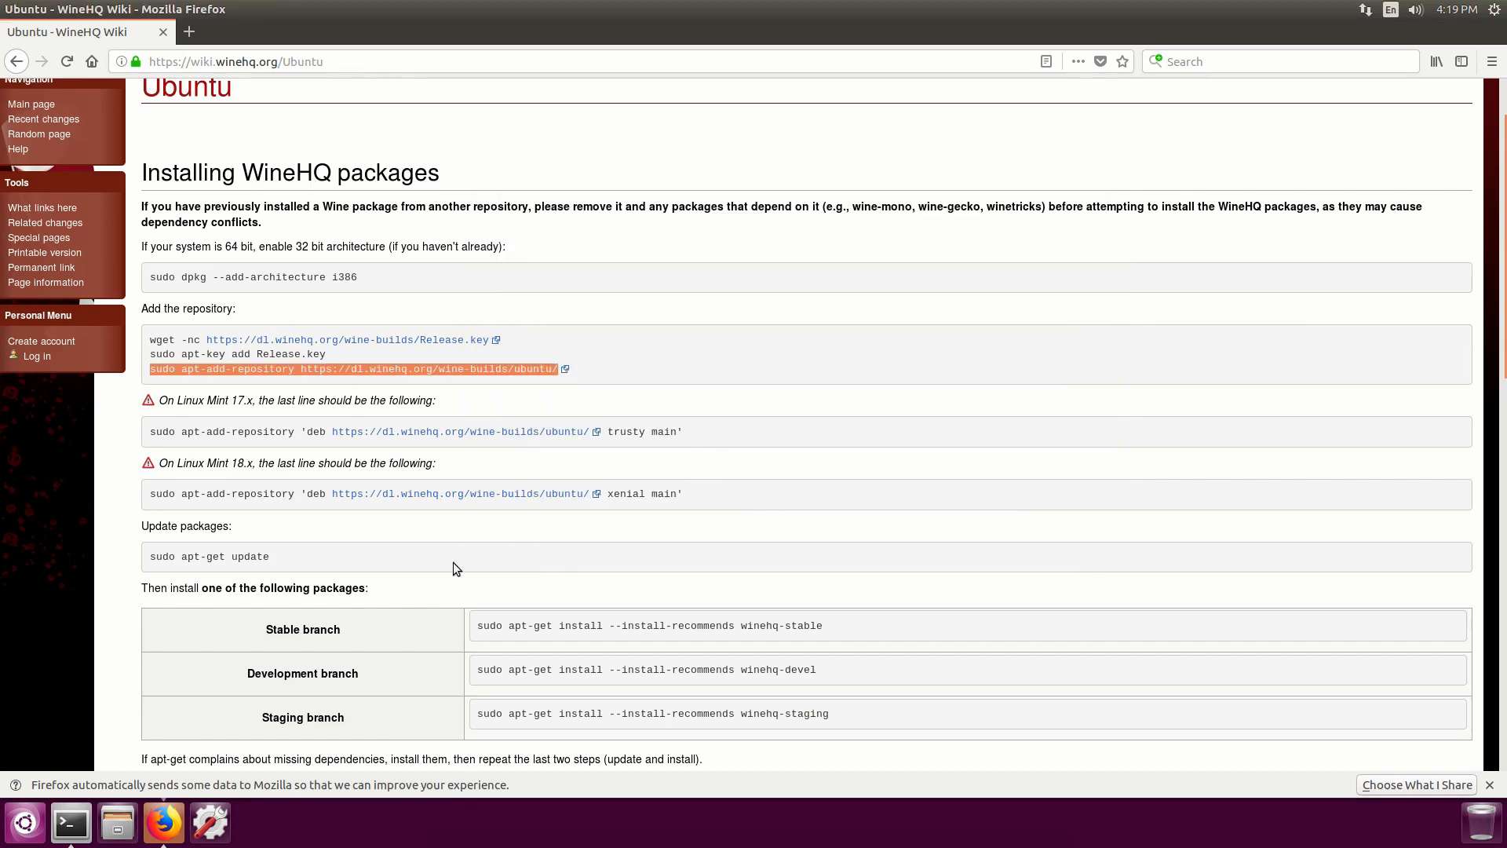
pyautogui.click(276, 545)
pyautogui.rightClick(151, 549)
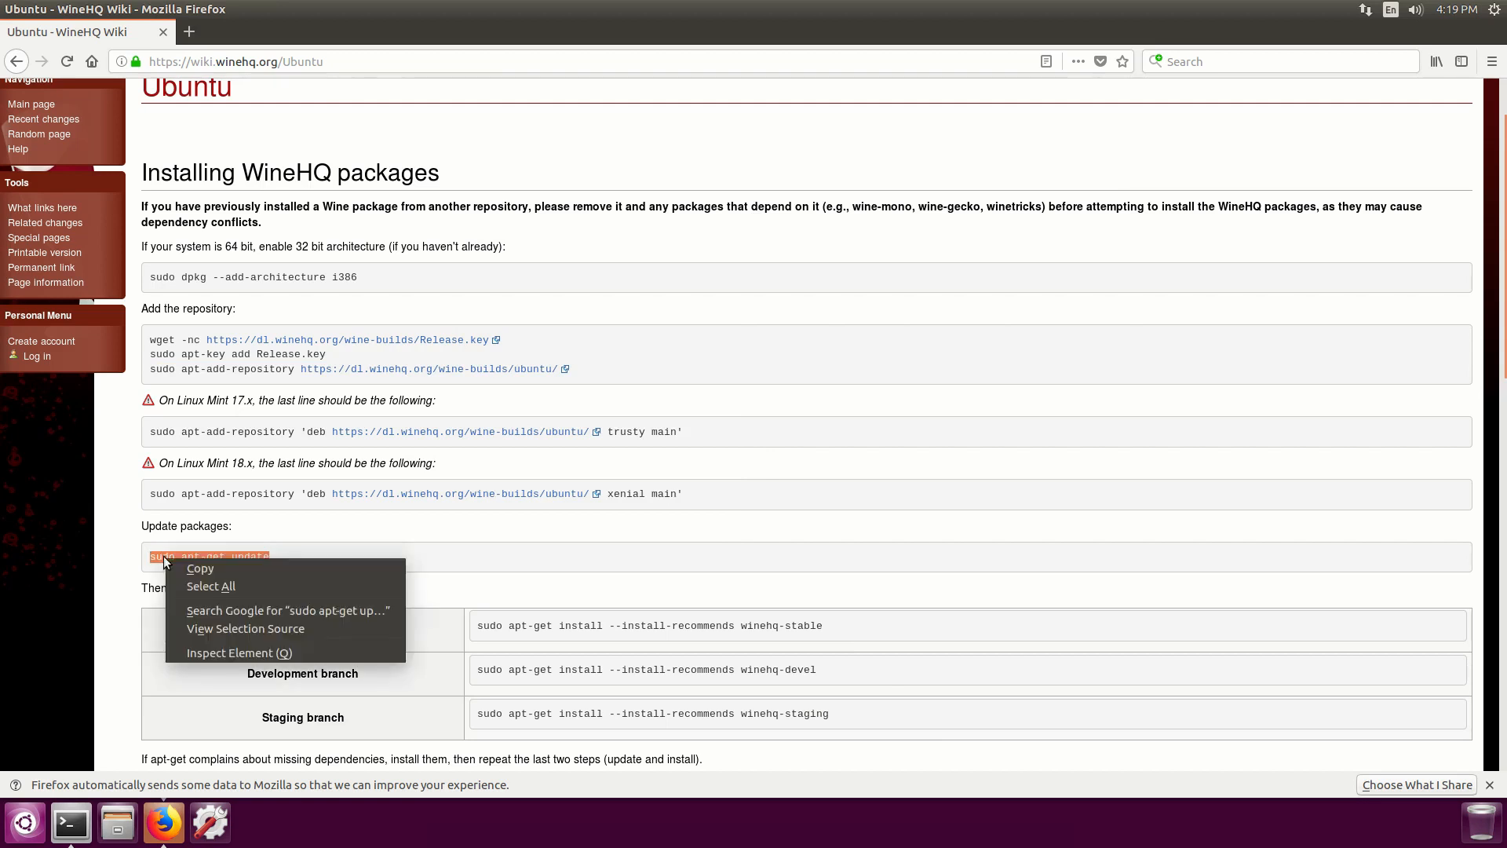
pyautogui.click(198, 565)
pyautogui.hotkey('alt', 'Tab')
pyautogui.rightClick(868, 502)
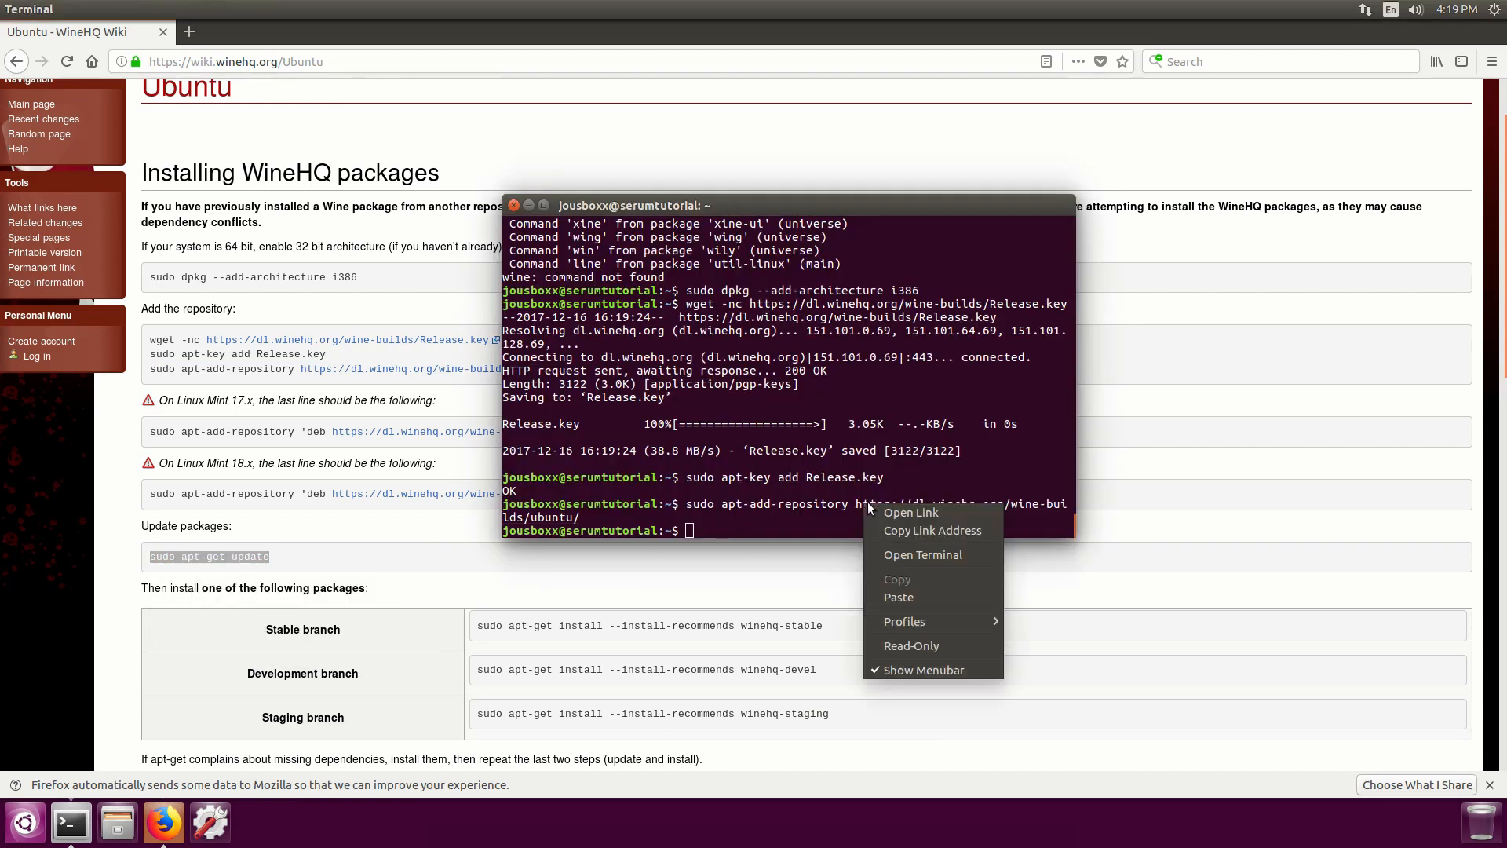
pyautogui.click(911, 587)
pyautogui.press('Return')
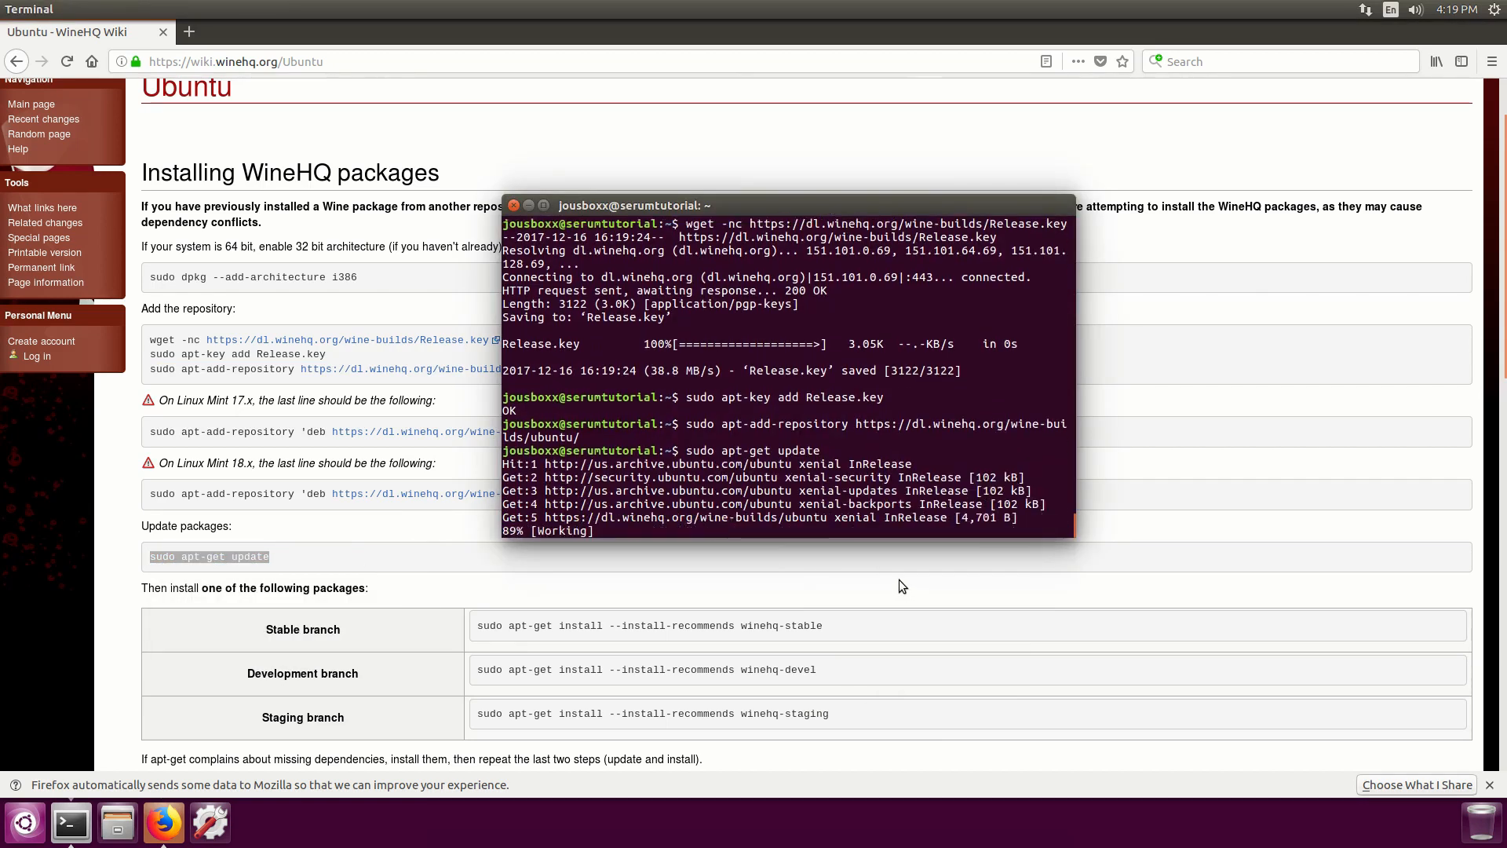
# Step: Copy the stable branch command from the wiki, run sudo apt-get install --install-recommends winehq-stable in the terminal, and accept the installation with Y
pyautogui.hotkey('alt', 'Tab')
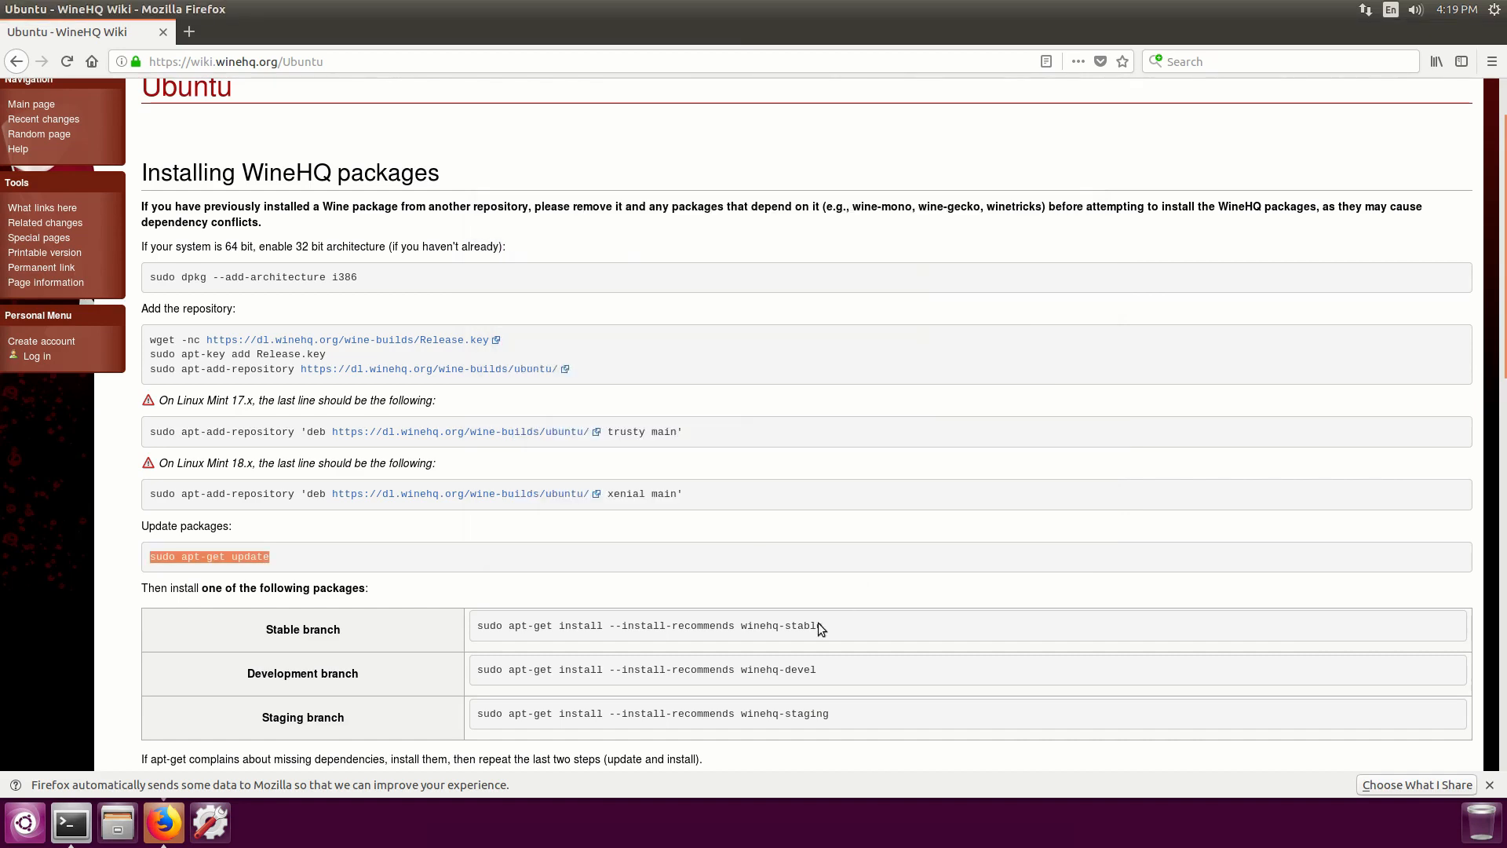
pyautogui.moveTo(818, 623); pyautogui.dragTo(473, 631)
pyautogui.rightClick(486, 628)
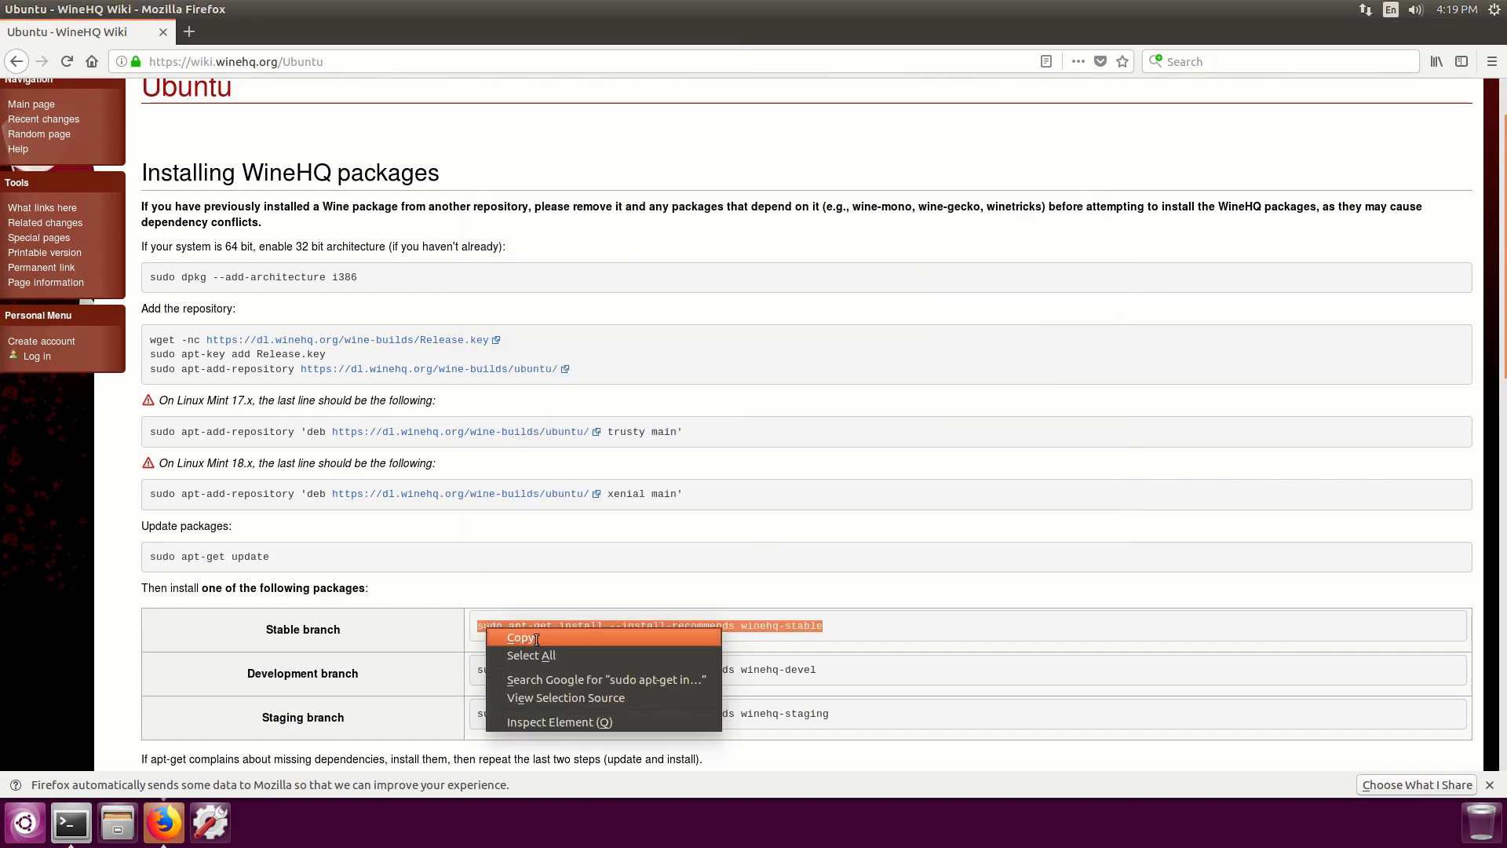
pyautogui.click(536, 639)
pyautogui.hotkey('alt', 'Tab')
pyautogui.rightClick(767, 507)
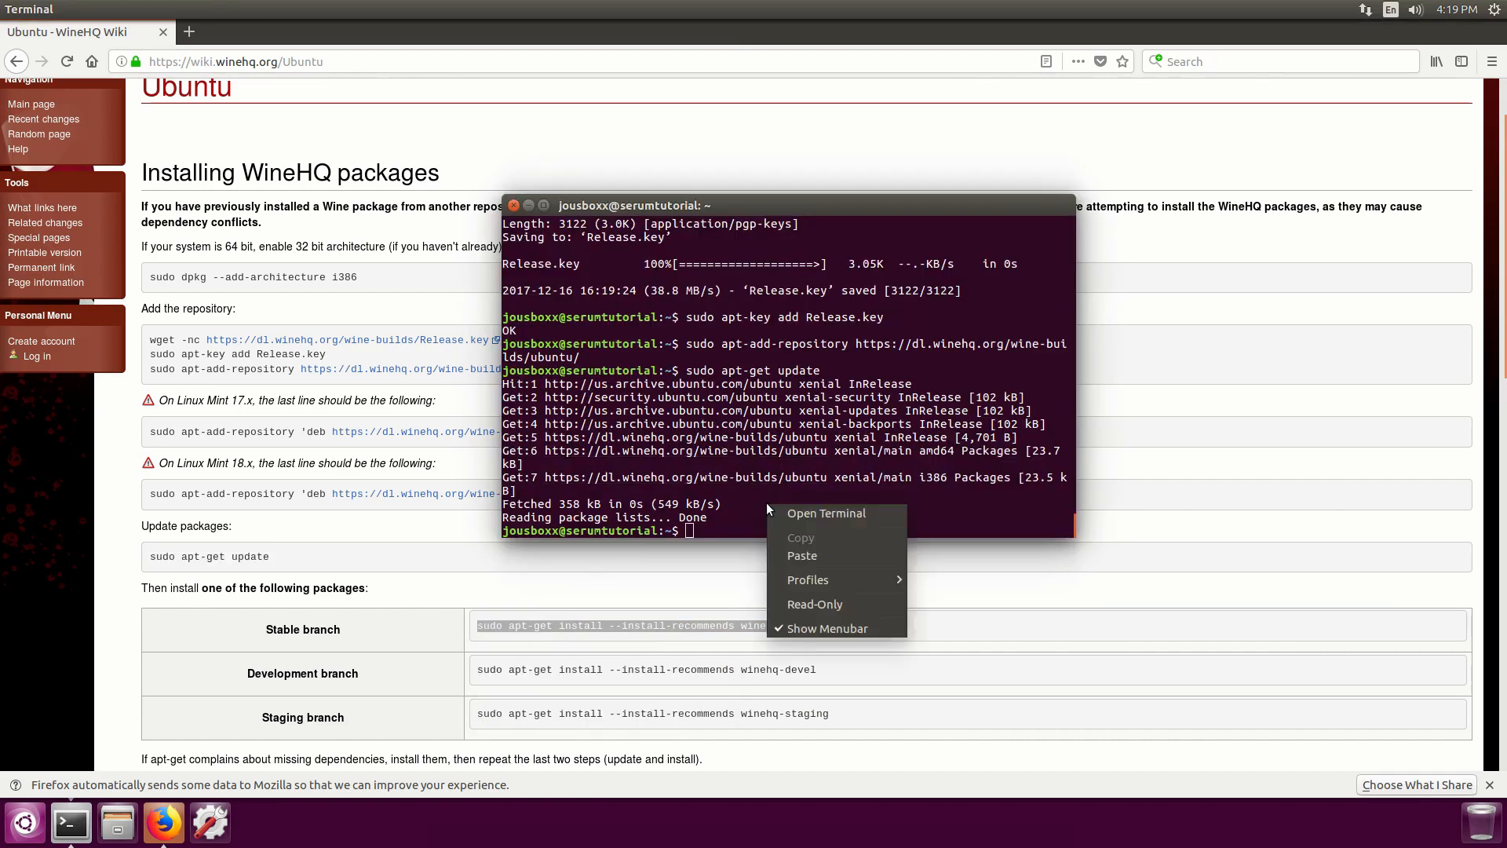
pyautogui.click(816, 554)
pyautogui.press('Return')
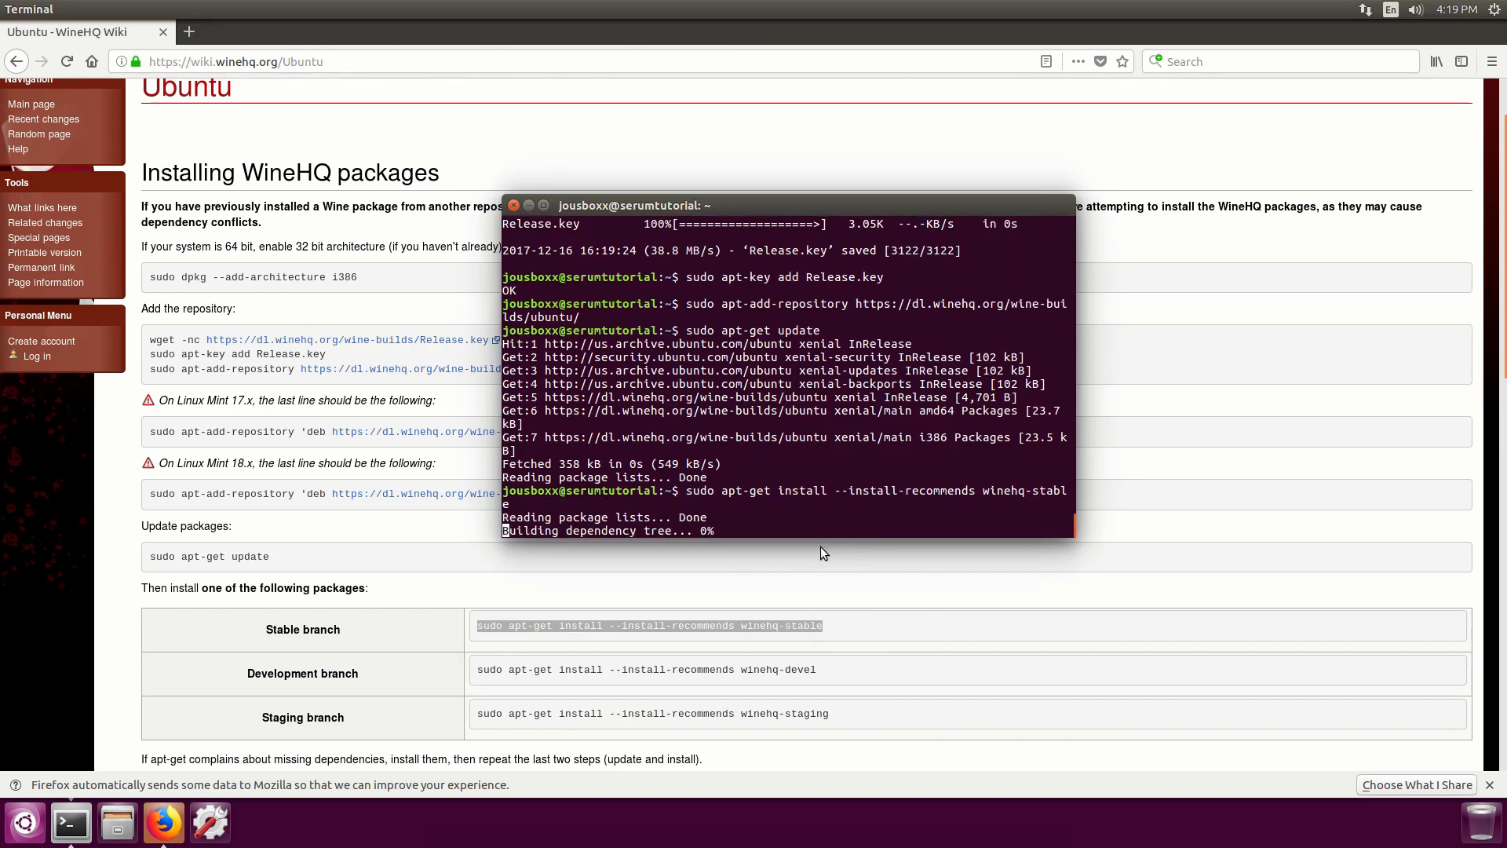
pyautogui.write('Y')
pyautogui.press('Return')
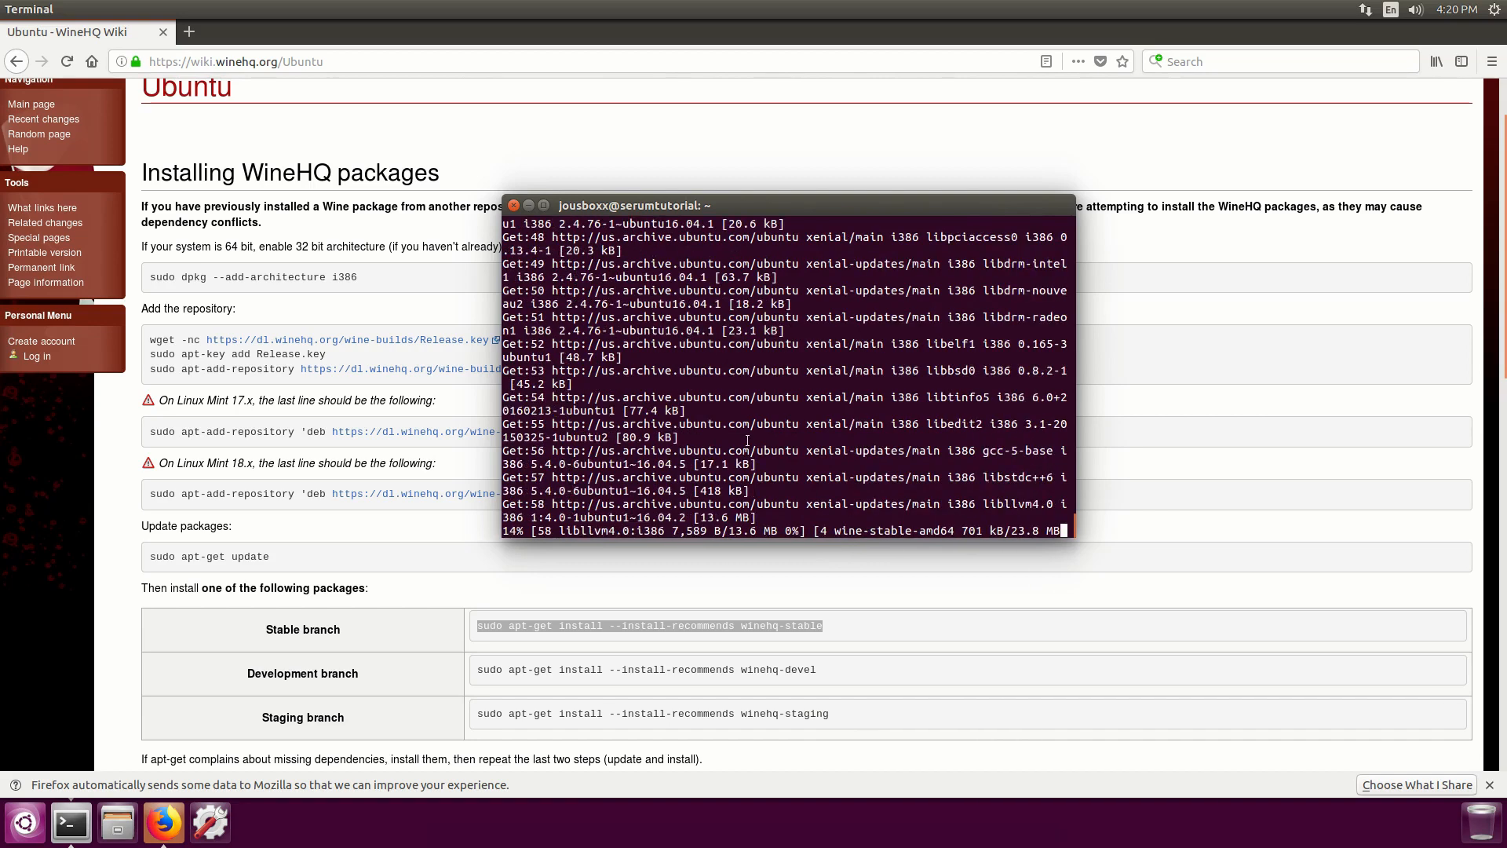
# Step: Minimize the terminal and search the web for "fl studio 12" in a new Firefox tab
pyautogui.click(528, 204)
pyautogui.click(189, 32)
pyautogui.write('fl studio 12')
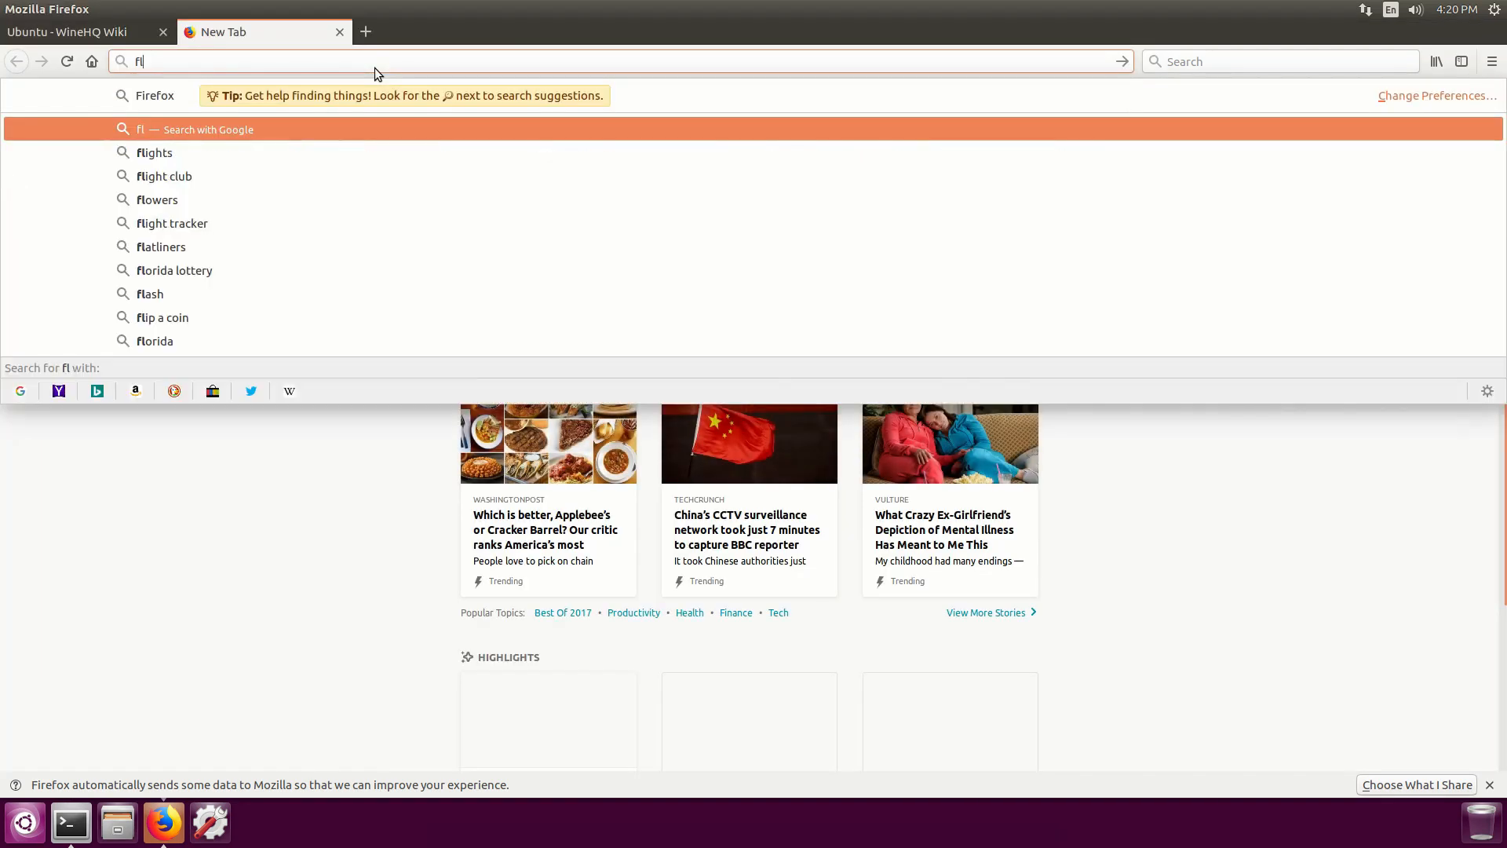
pyautogui.press('Return')
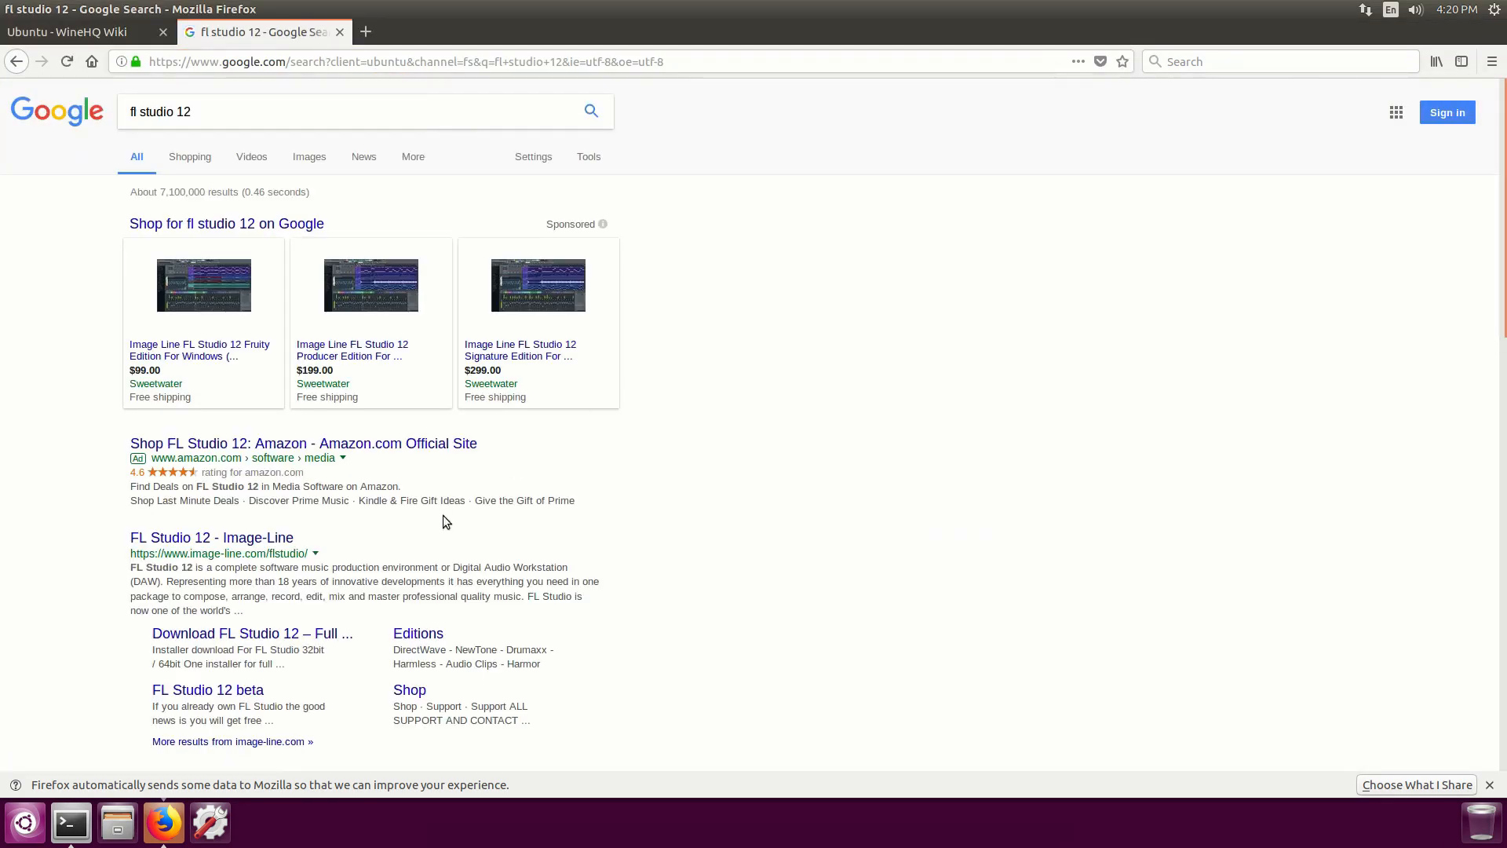
# Step: Open the FL Studio 12 page from the Image-Line search result and save the 12.5 installer from the Google mirror, despite the virus-scan limit
pyautogui.click(221, 542)
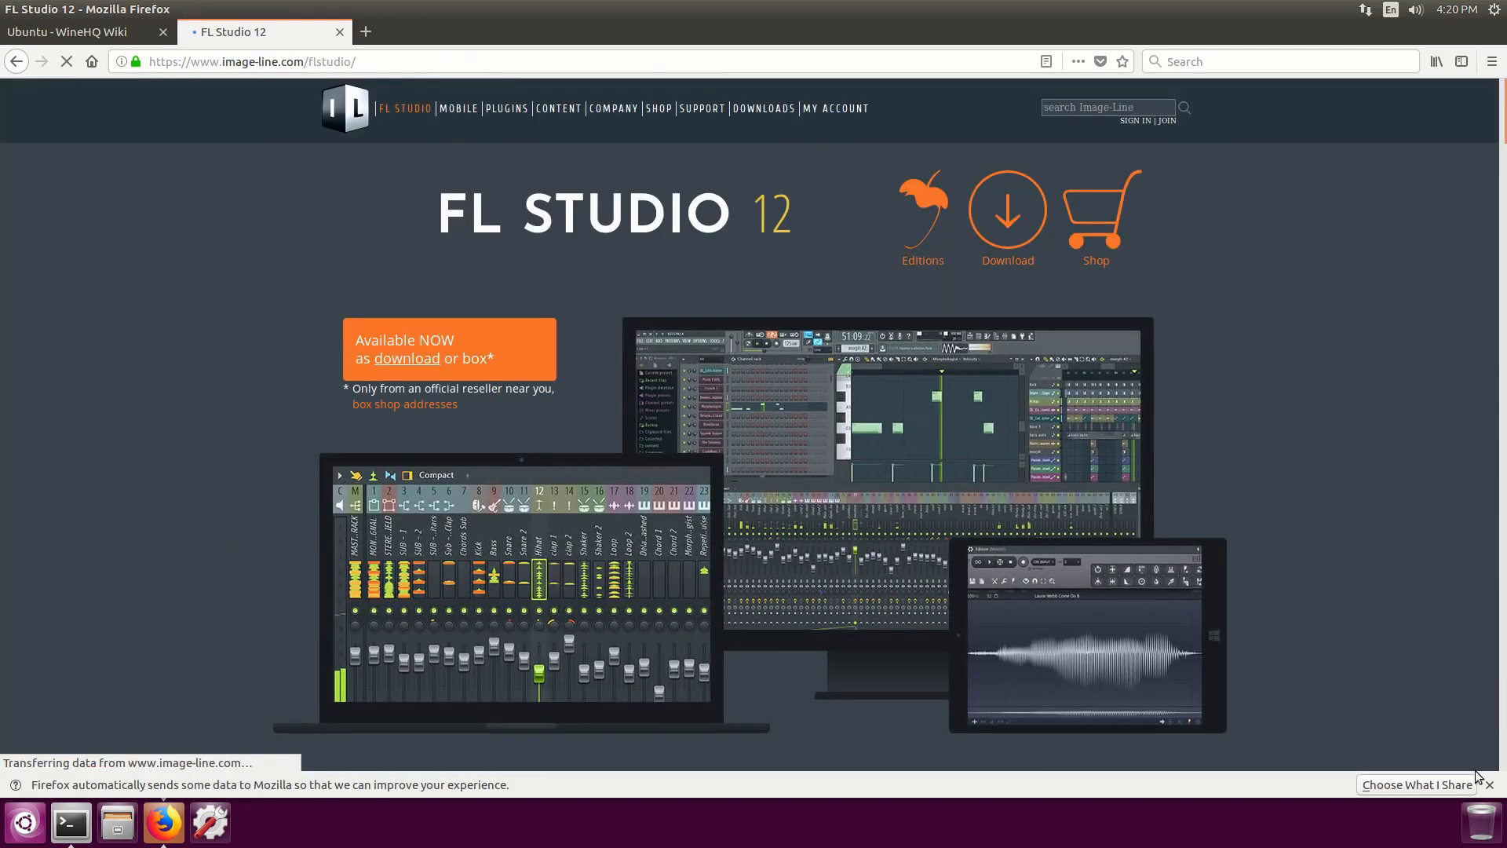
pyautogui.click(1489, 784)
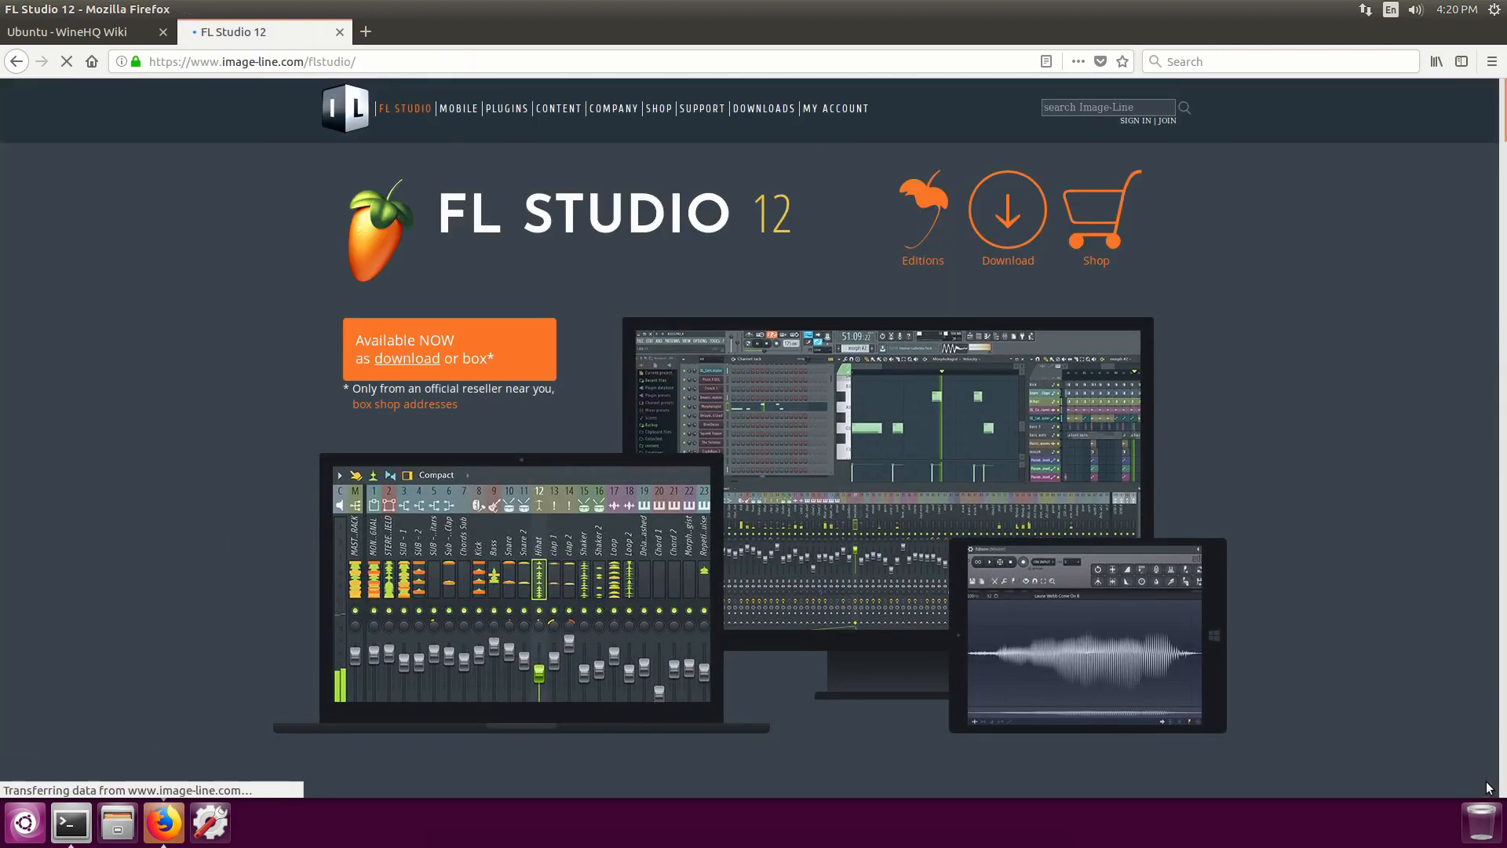
pyautogui.click(1012, 221)
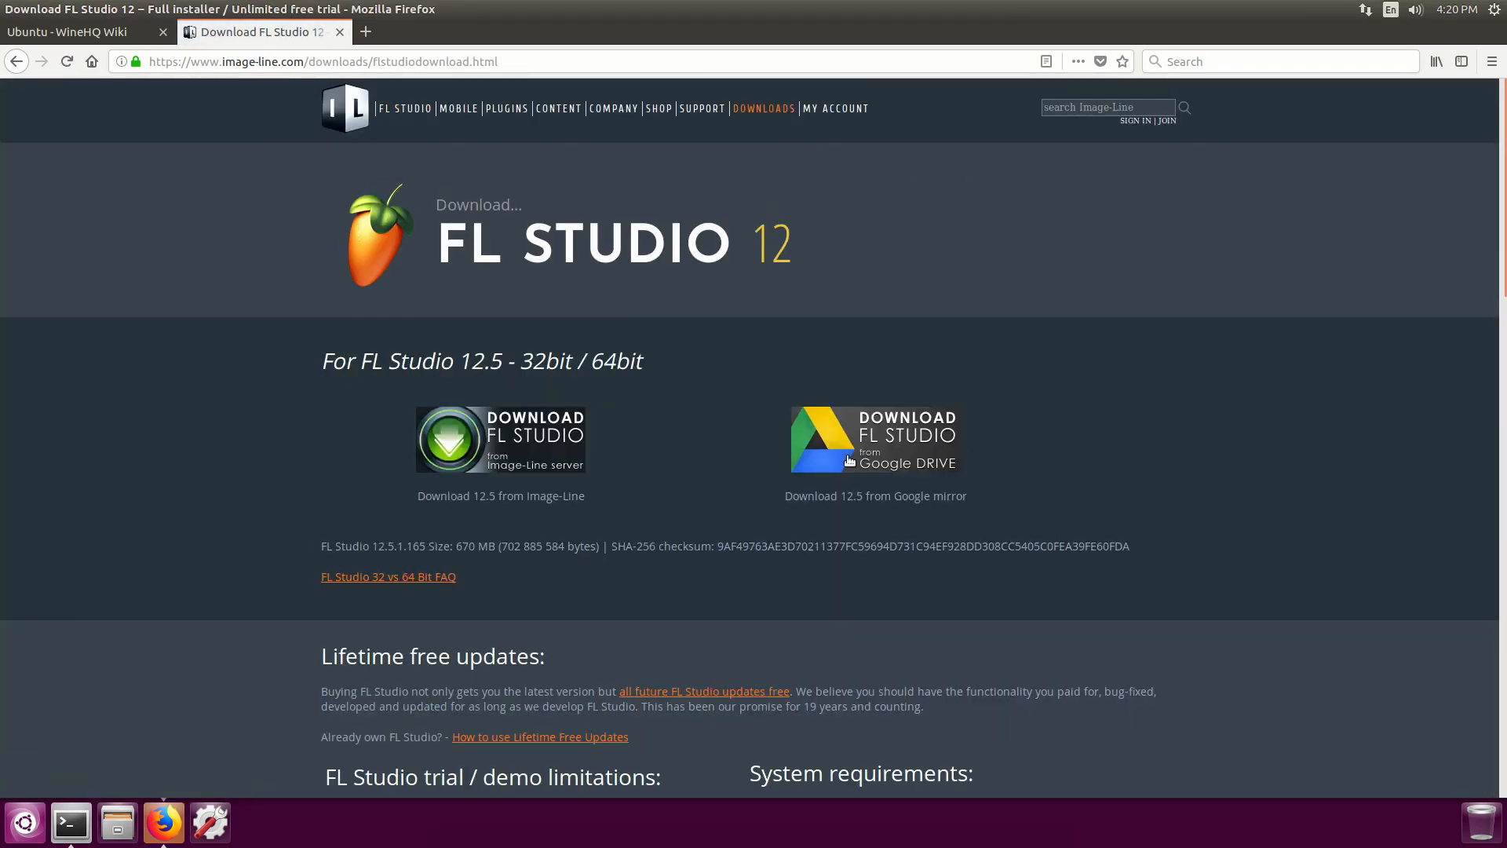
pyautogui.click(849, 461)
pyautogui.click(769, 444)
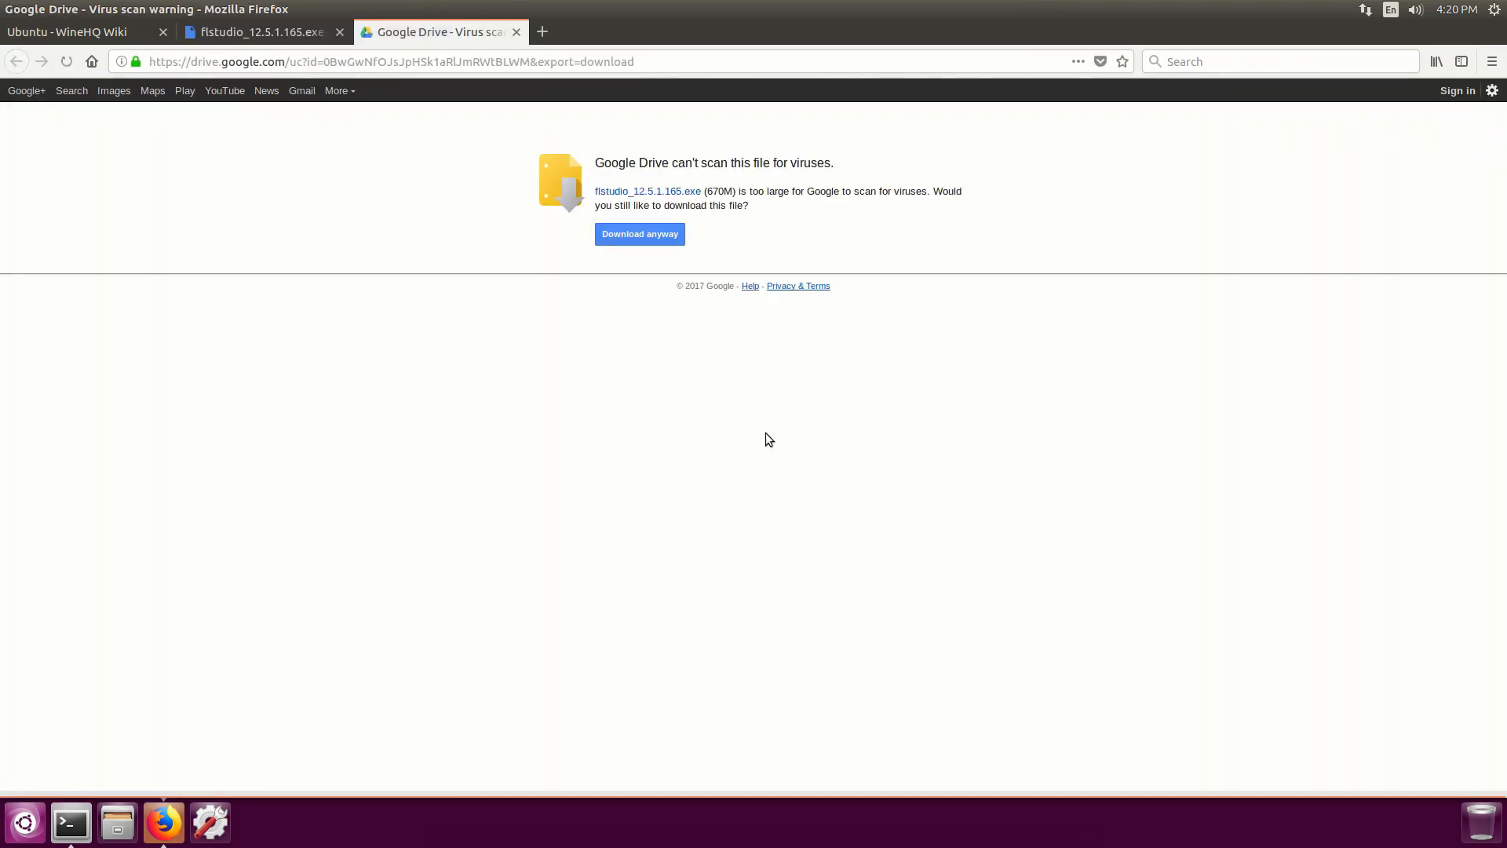
pyautogui.click(649, 237)
pyautogui.click(898, 521)
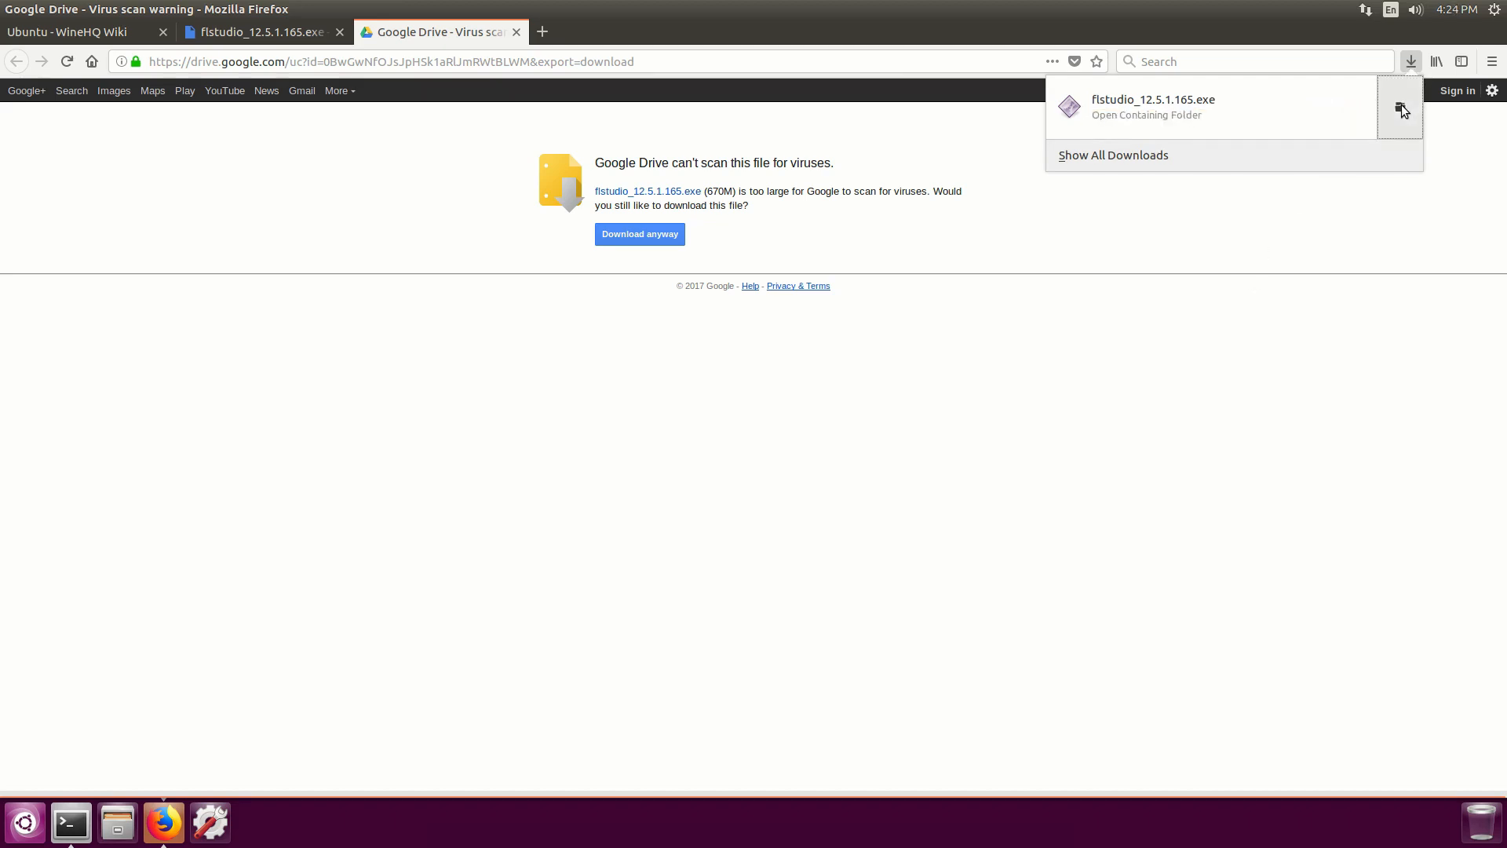
# Step: Open the folder containing flstudio_12.5.1.165.exe, run the installer with Wine, and install the Wine Mono package
pyautogui.click(1402, 110)
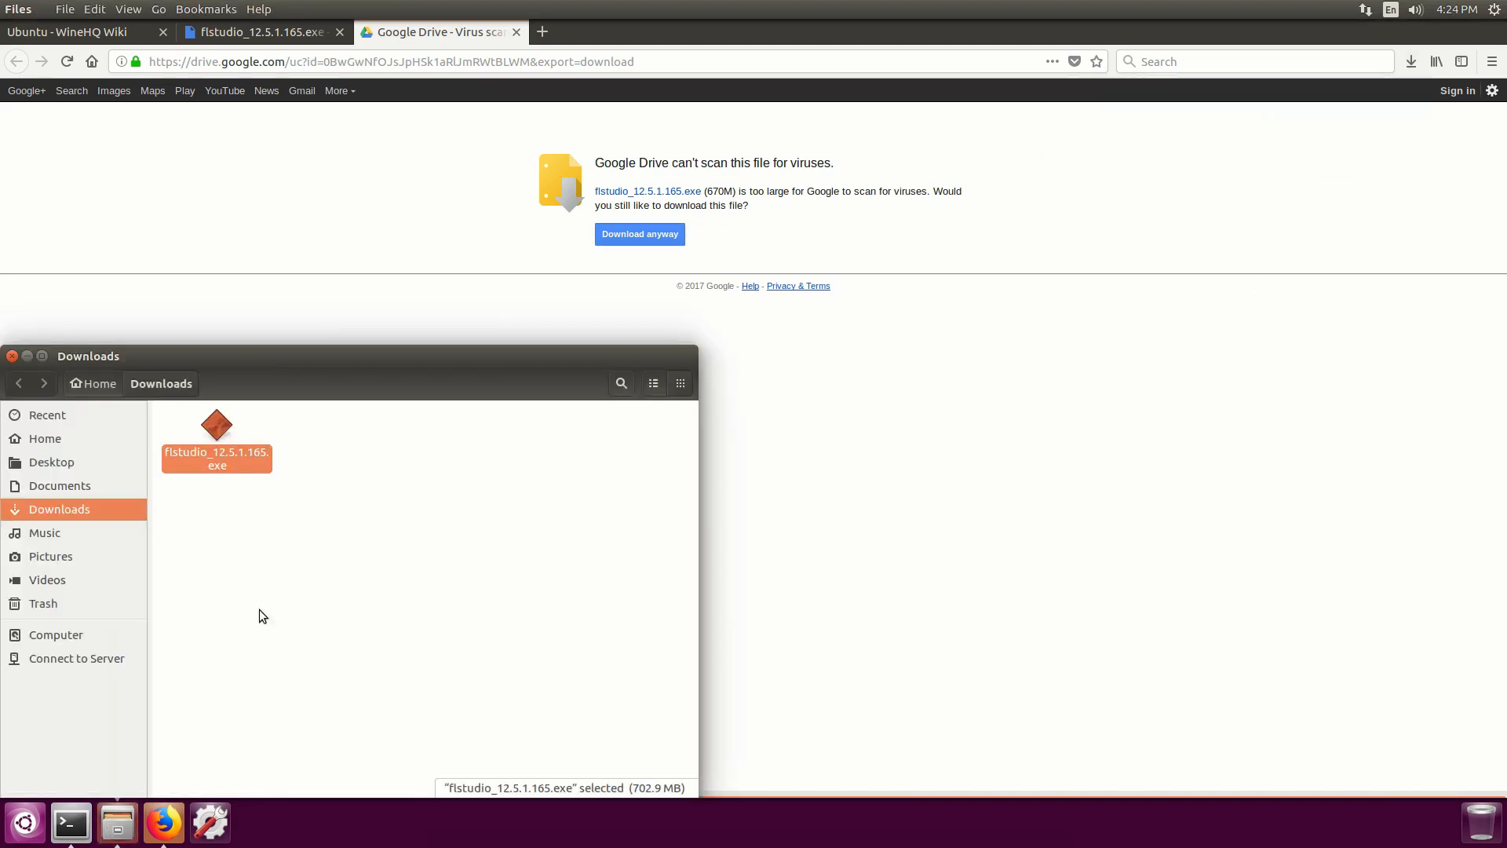
pyautogui.moveTo(352, 367); pyautogui.dragTo(744, 179)
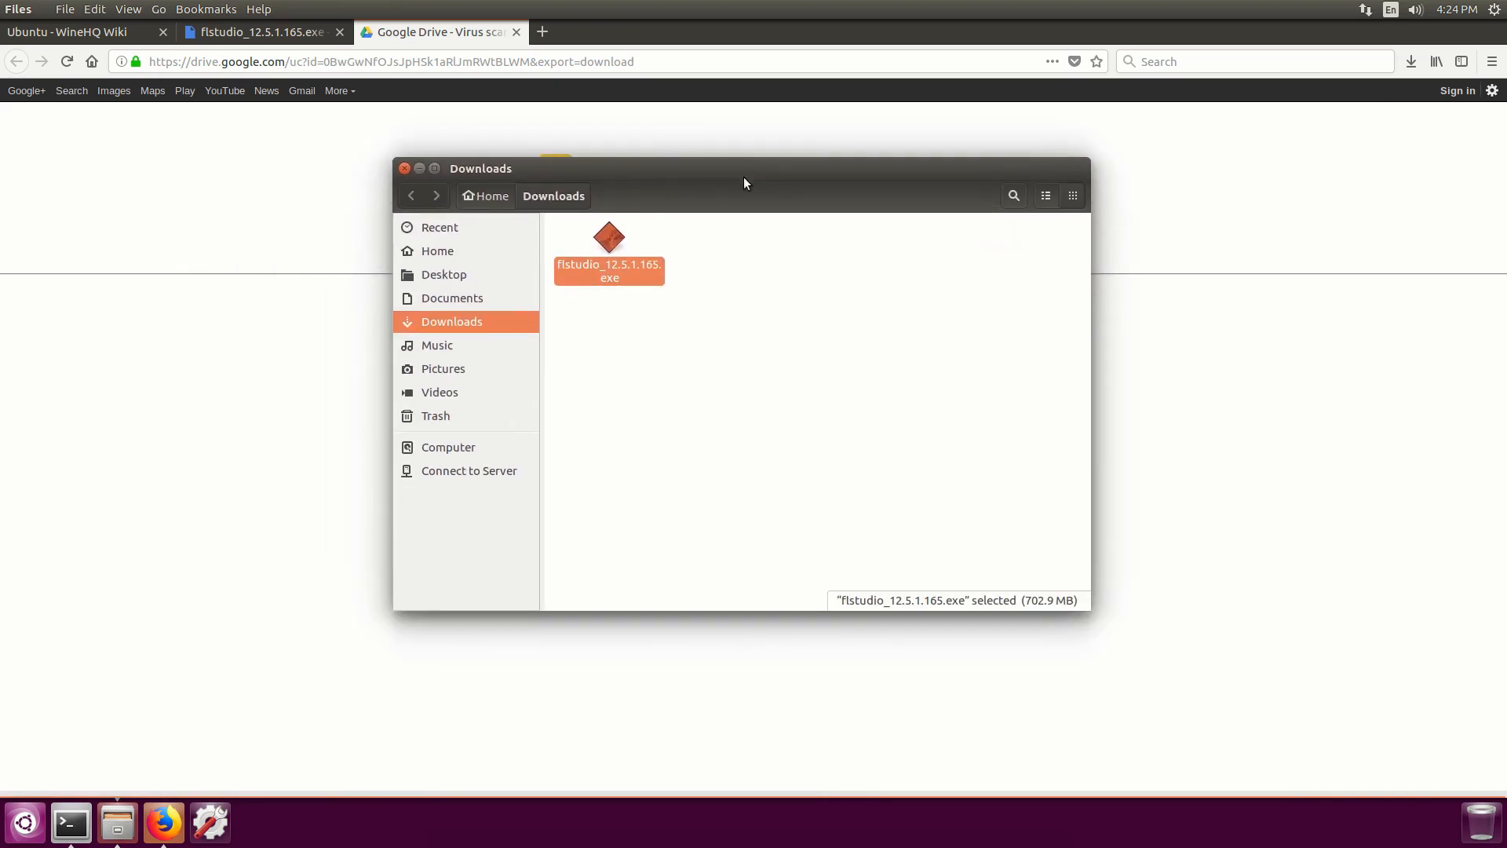
pyautogui.rightClick(610, 264)
pyautogui.click(652, 271)
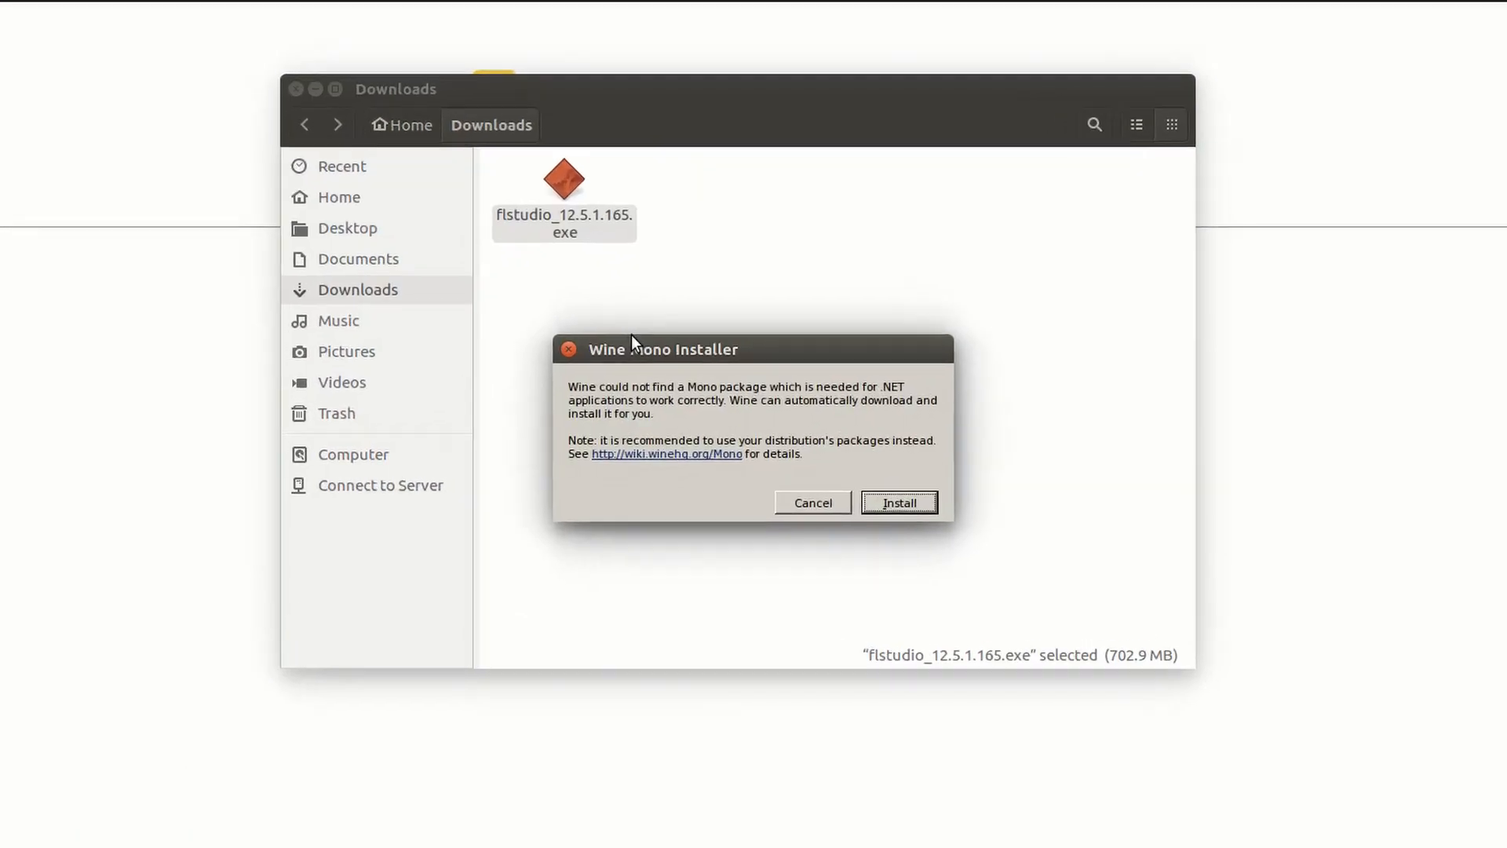
pyautogui.click(886, 503)
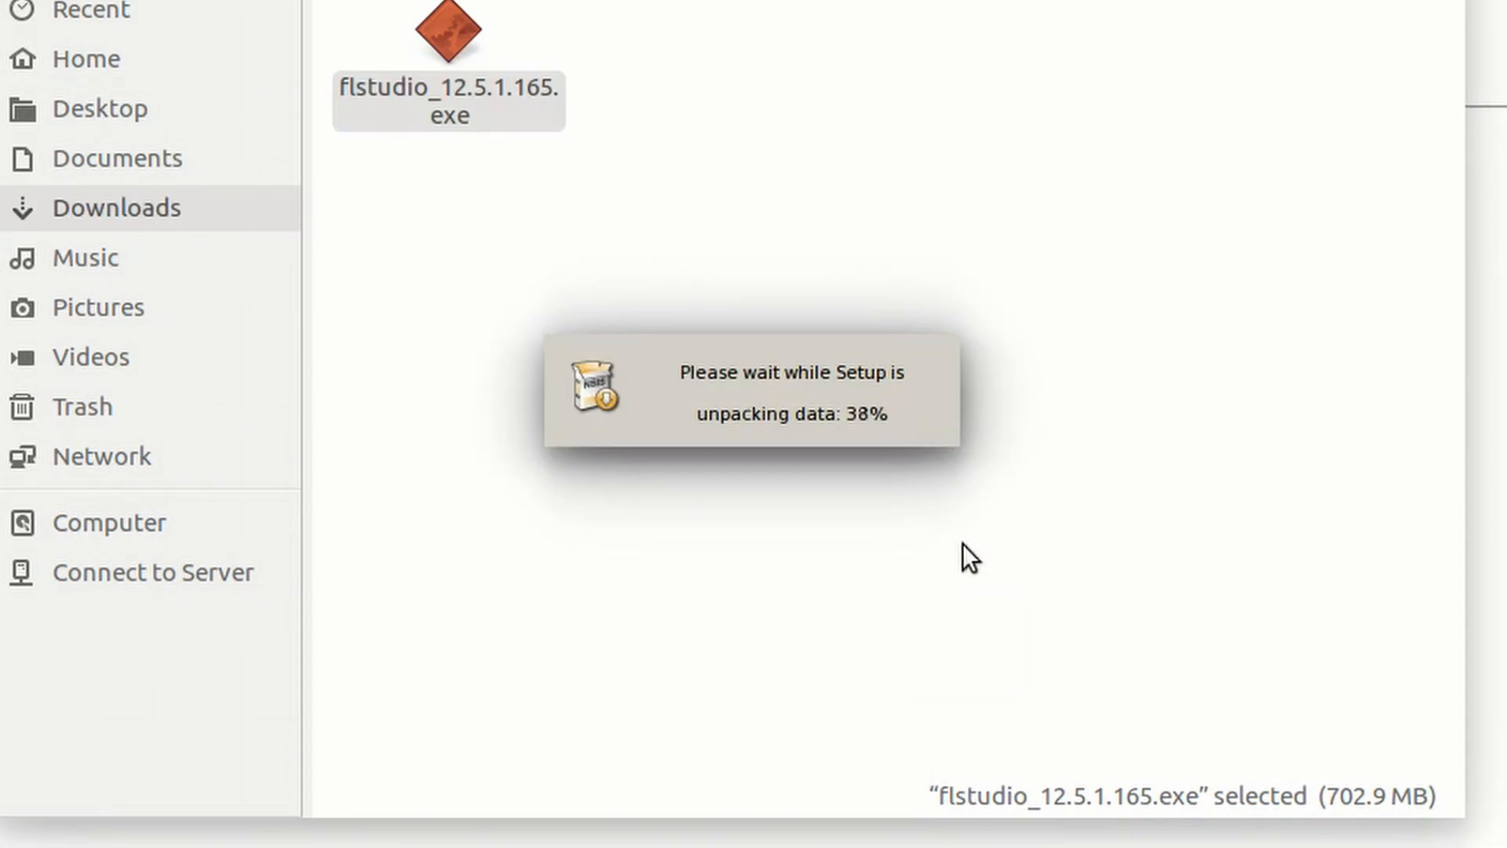
# Step: Accept the FL Studio 12 license, keep the default components and destination C:\Program Files (x86)\Image-Line\FL Studio 12, and start the installation
pyautogui.click(932, 713)
pyautogui.scroll(-3, 1114, 361)
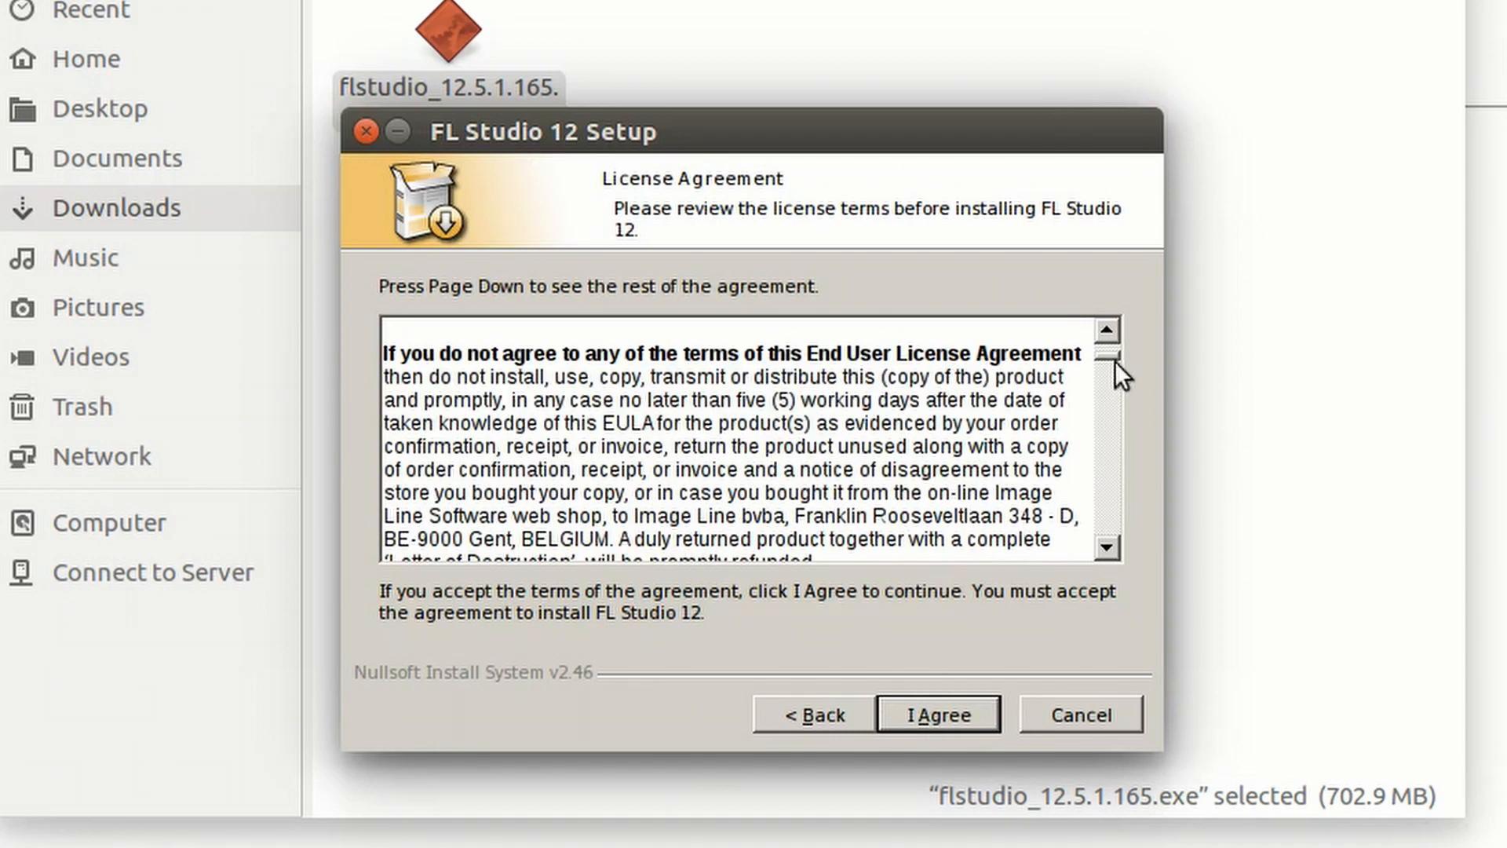
pyautogui.moveTo(1115, 361); pyautogui.dragTo(888, 713)
pyautogui.click(894, 713)
pyautogui.click(926, 707)
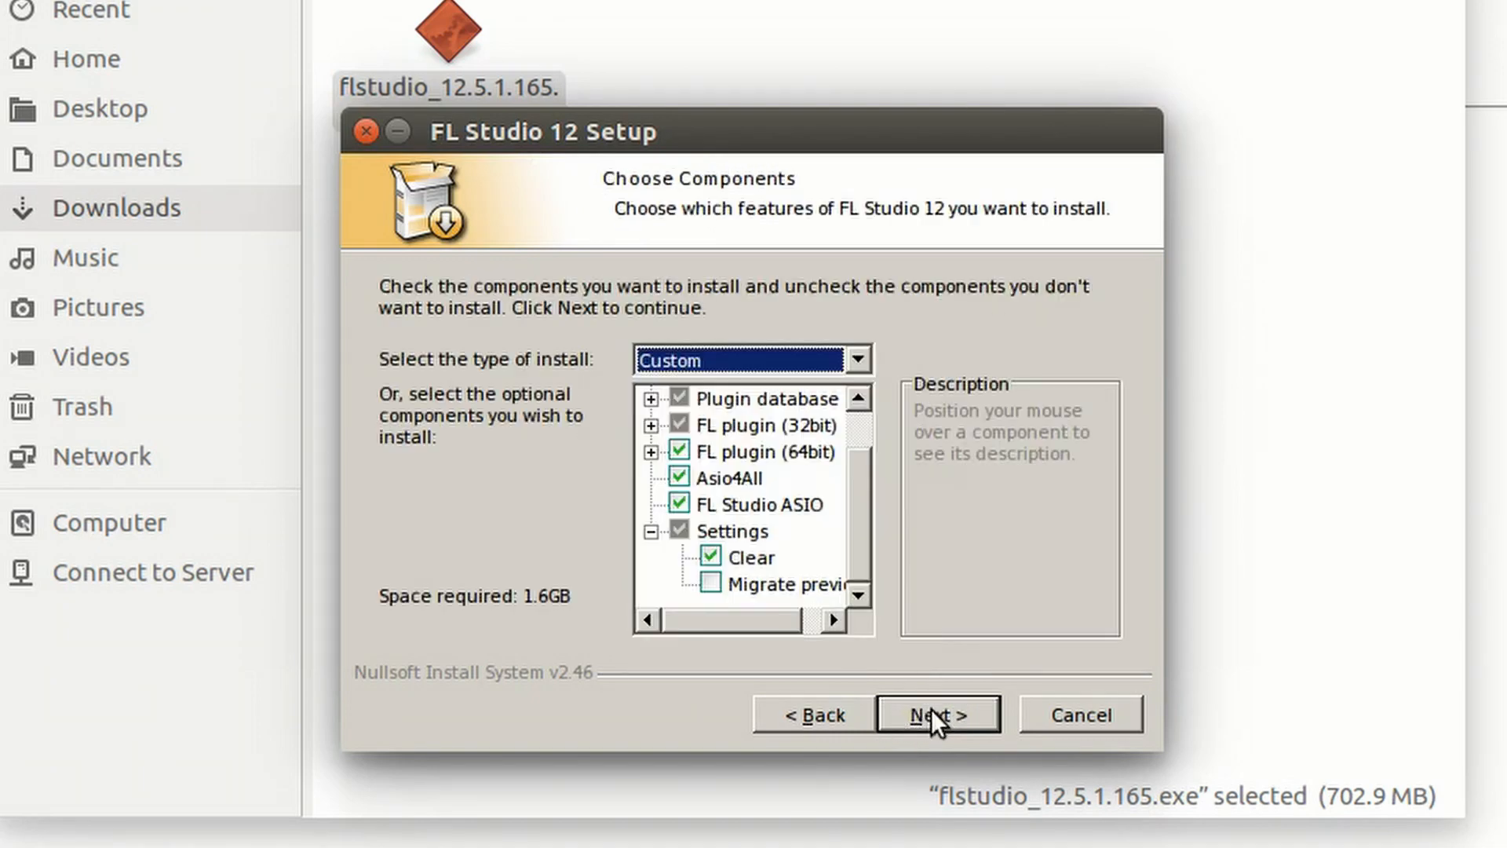
pyautogui.click(968, 711)
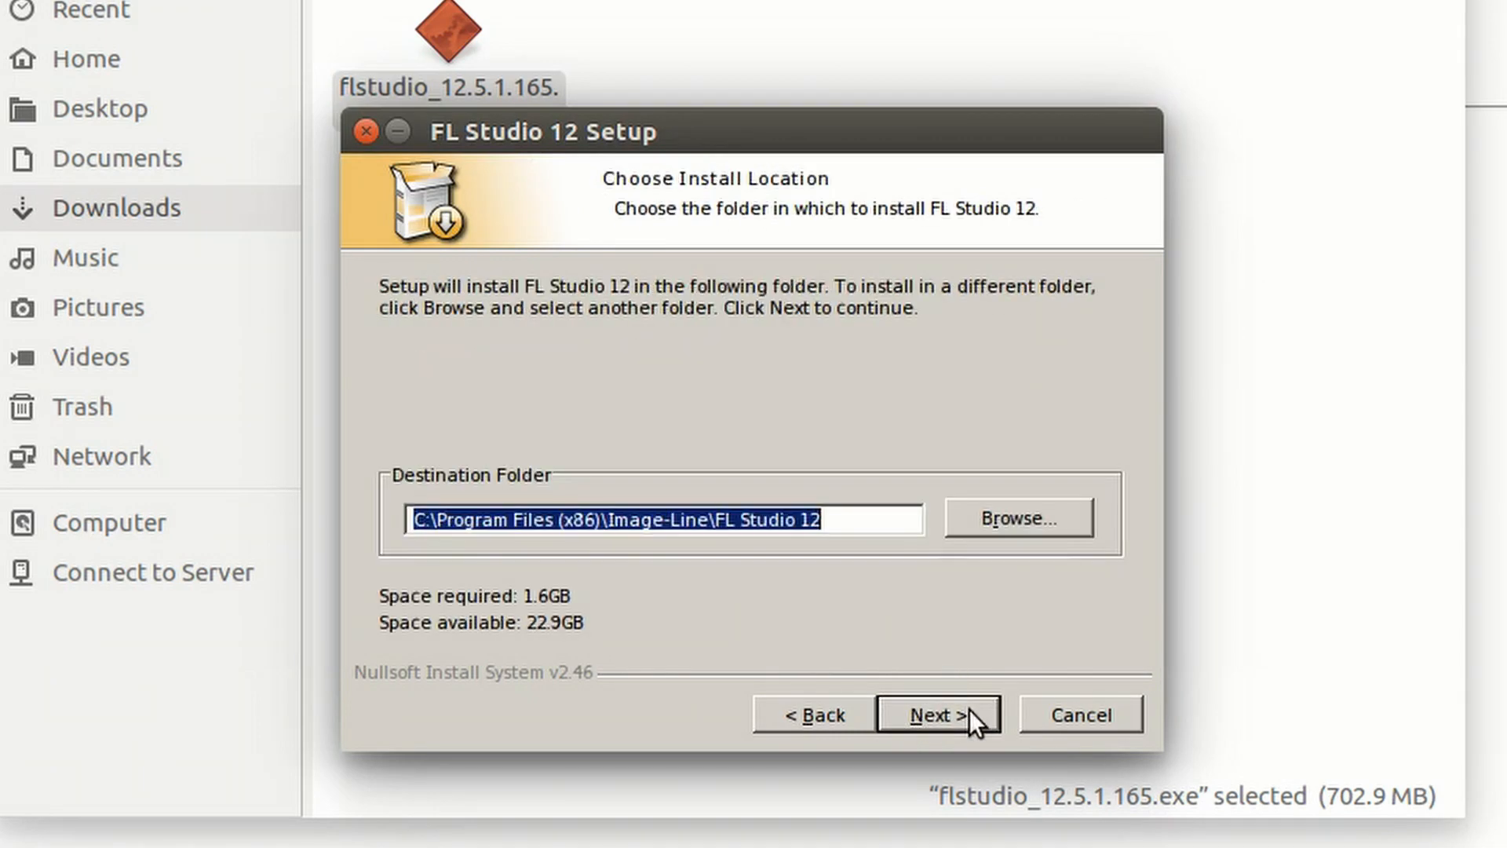
pyautogui.click(968, 711)
pyautogui.click(969, 711)
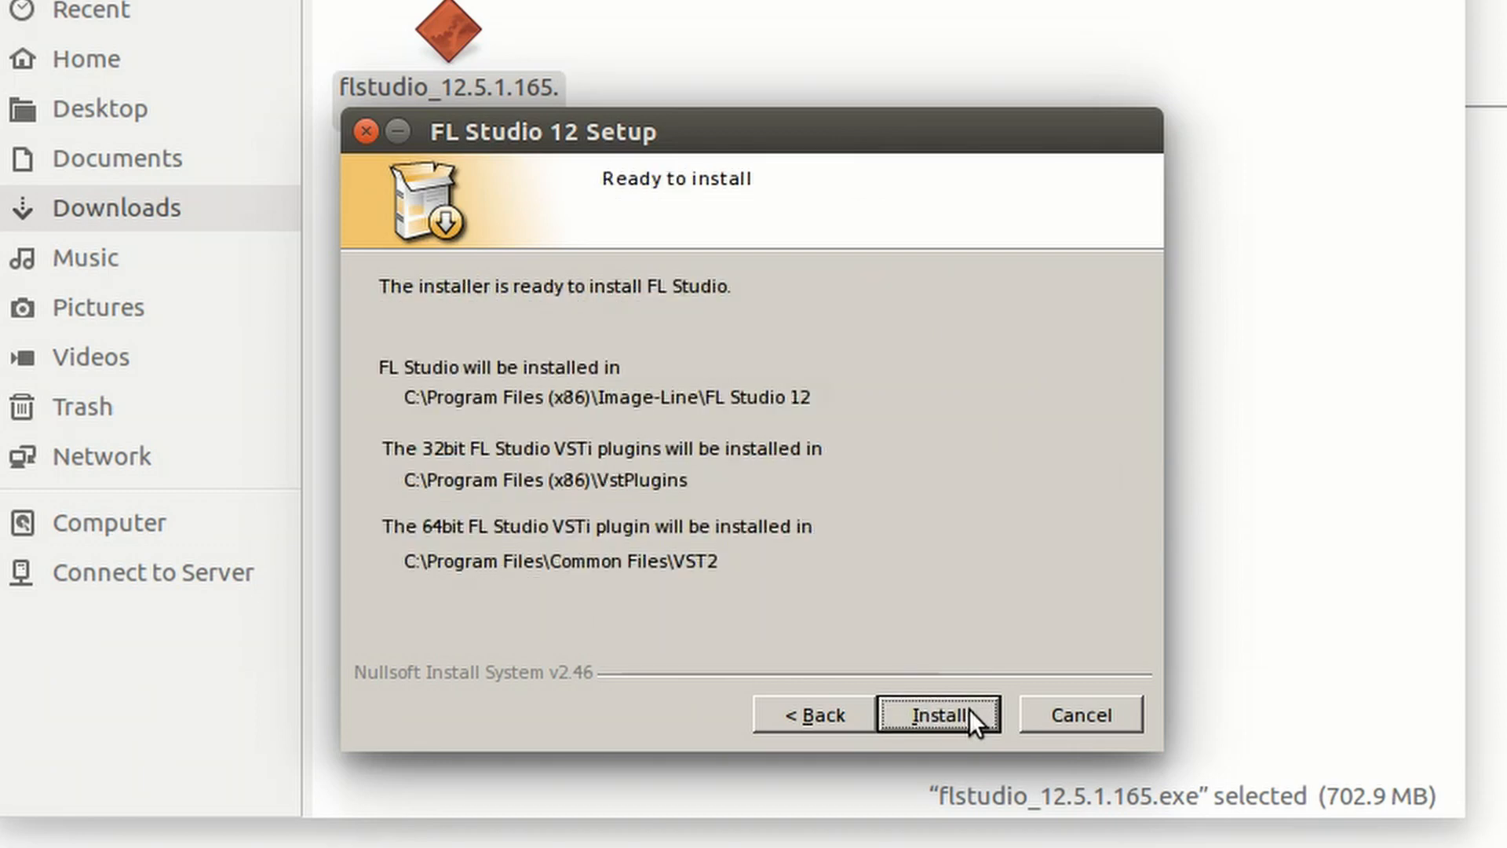
pyautogui.click(969, 711)
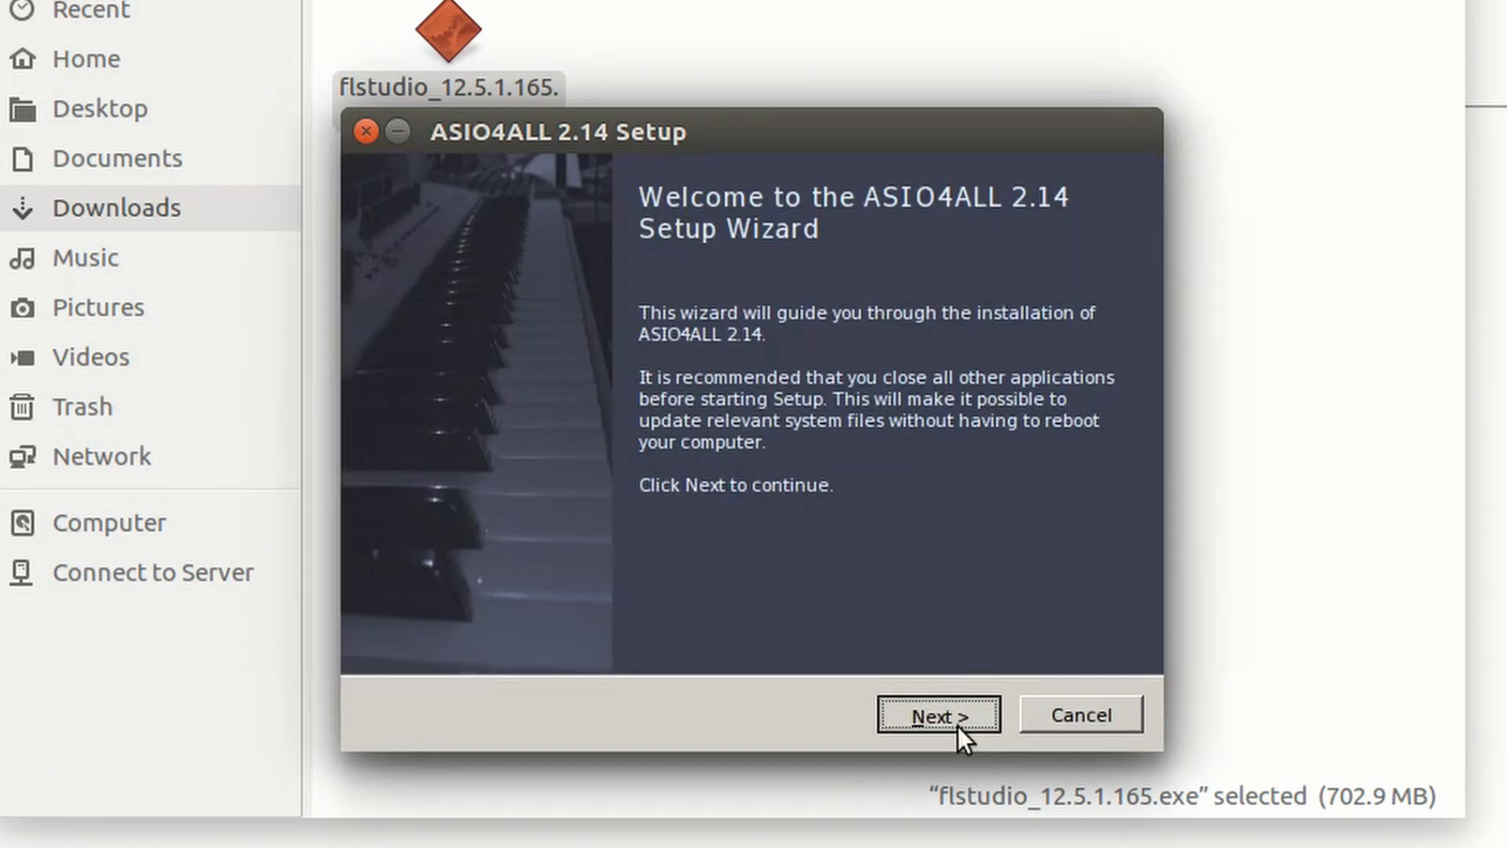
# Step: Accept the ASIO4ALL 2.14 license terms and install it in C:\Program Files (x86)\ASIO4ALL v2 with the default options
pyautogui.click(958, 727)
pyautogui.click(386, 632)
pyautogui.click(944, 711)
pyautogui.click(944, 710)
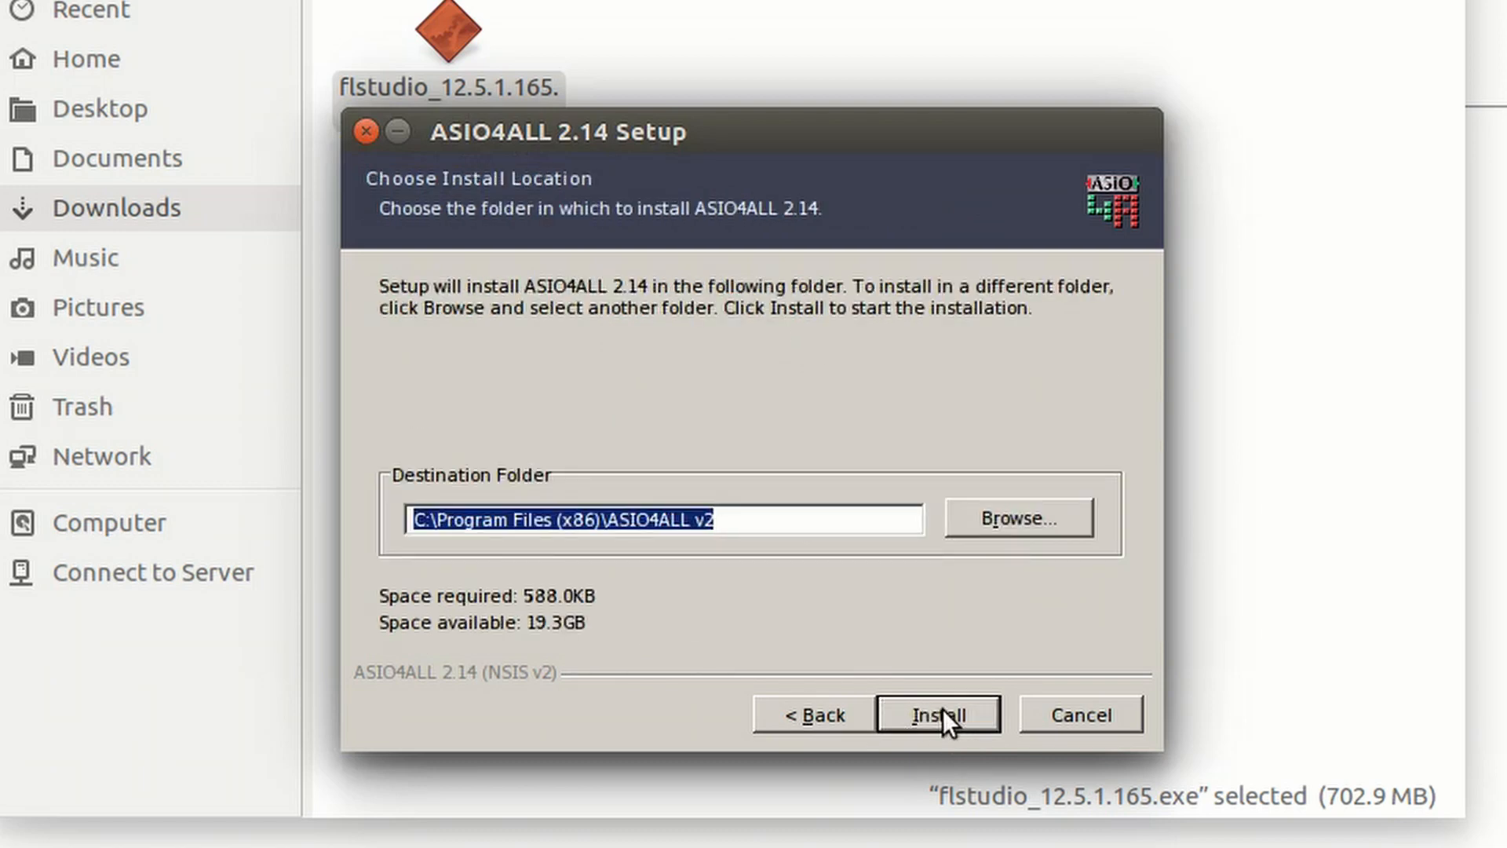
pyautogui.click(944, 709)
pyautogui.click(937, 712)
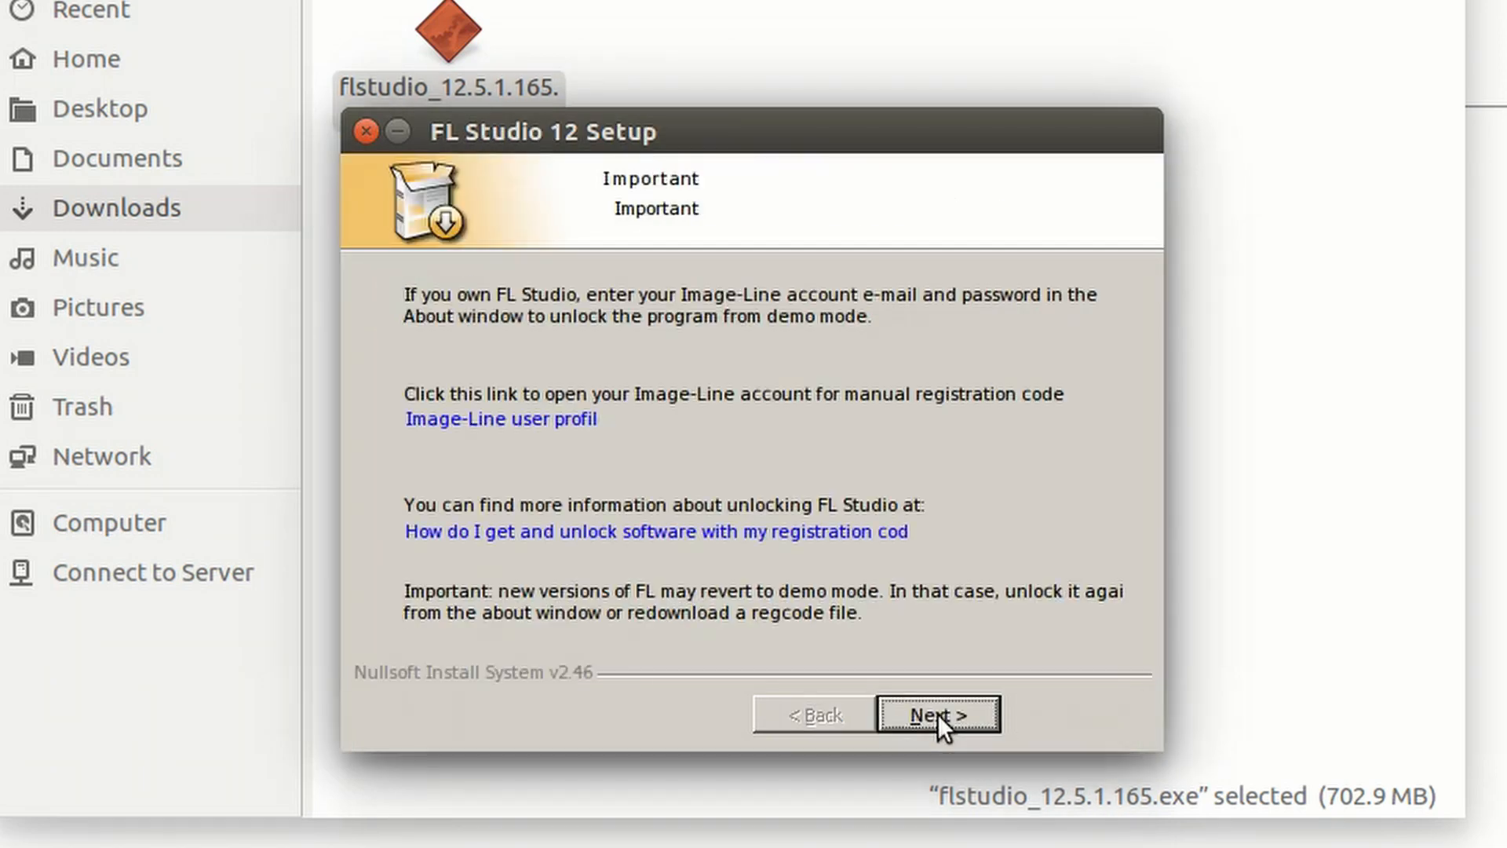
# Step: Go through the unlocking information page and finish the FL Studio 12 setup wizard
pyautogui.click(937, 713)
pyautogui.click(937, 713)
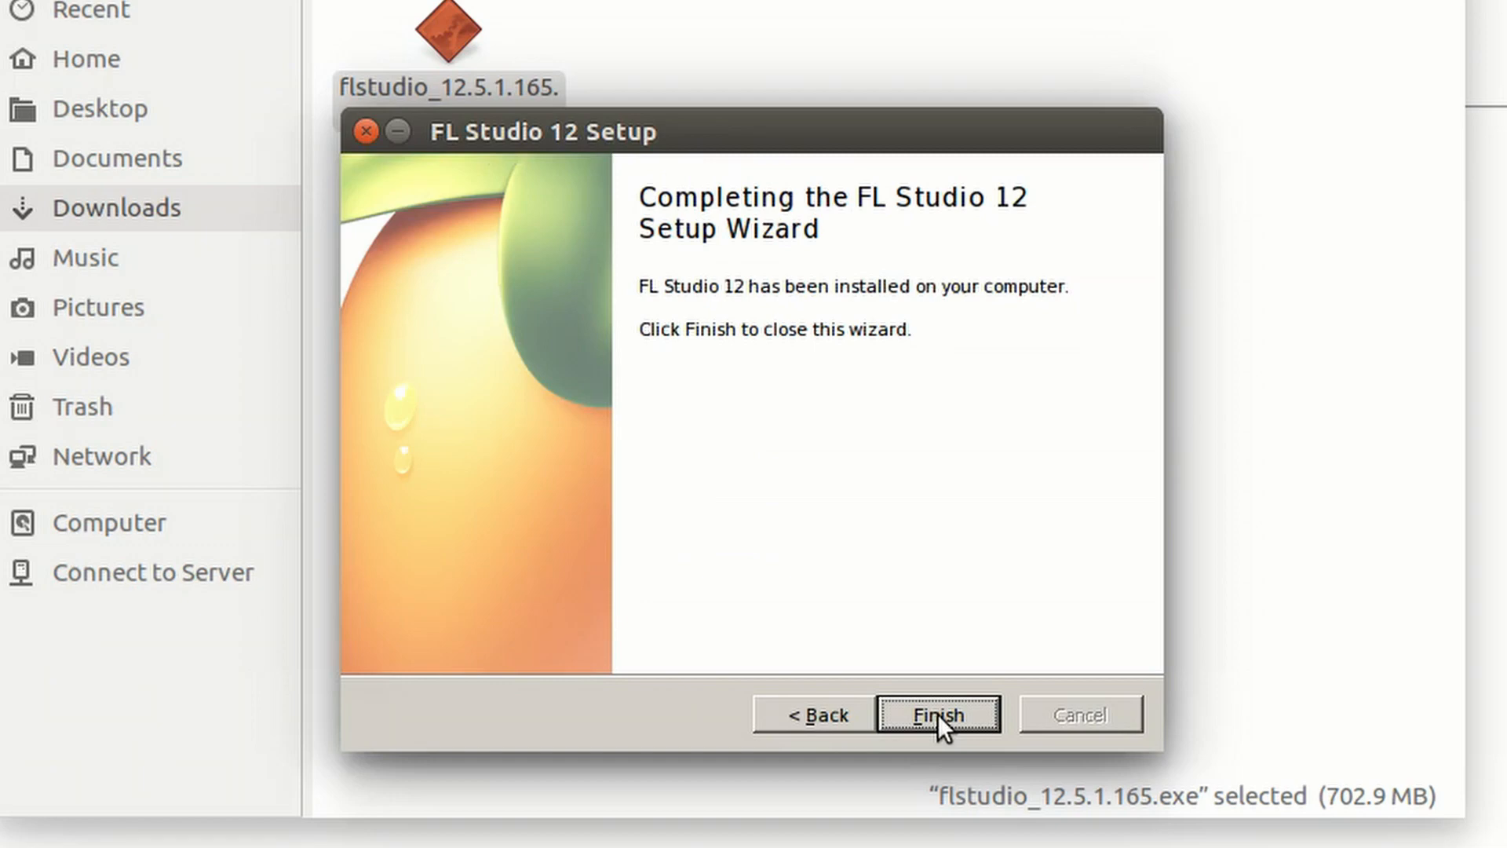
pyautogui.click(937, 713)
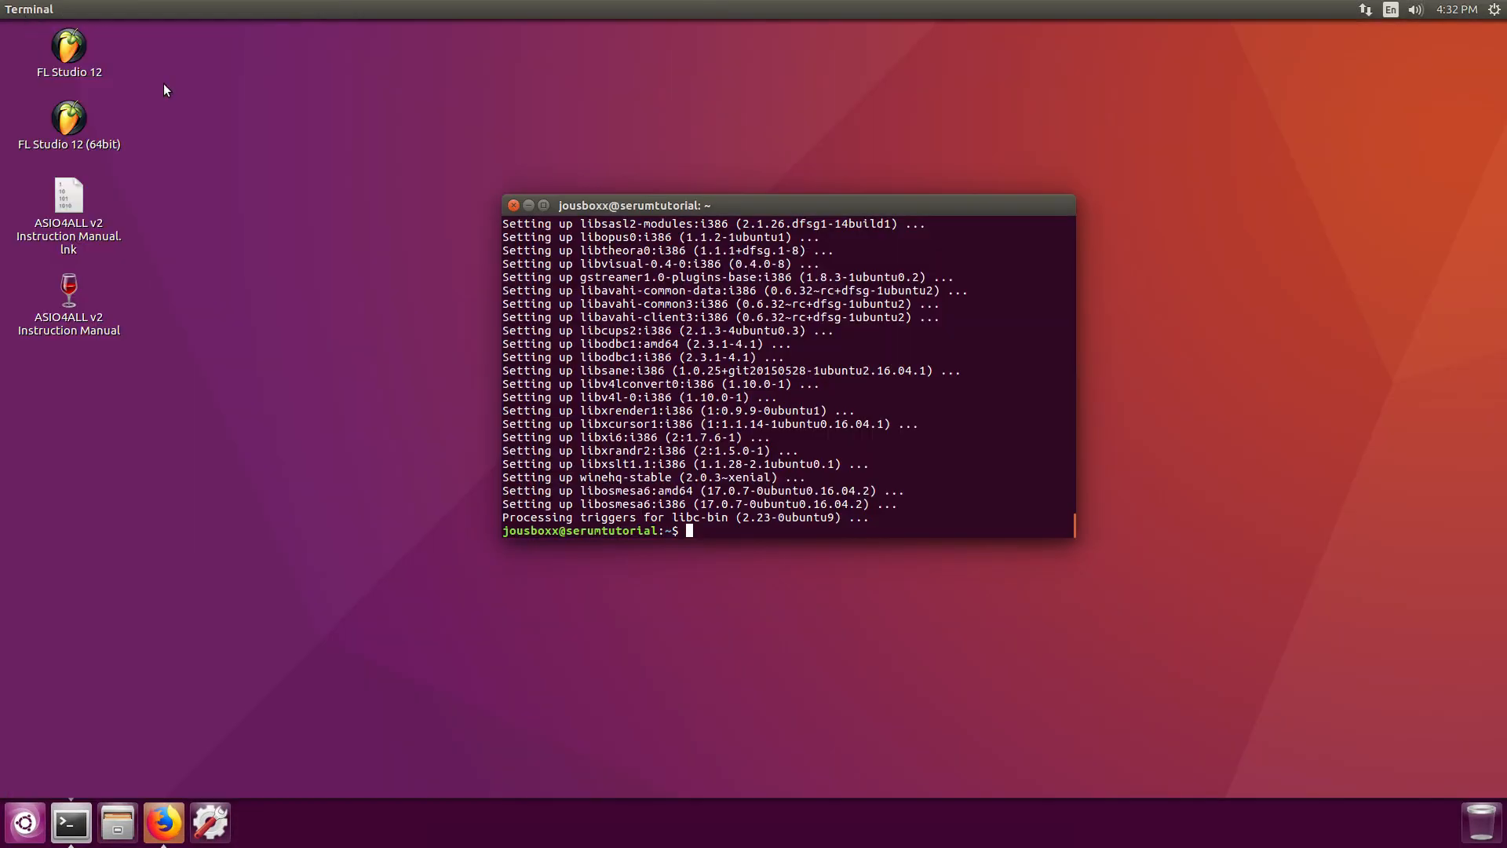
# Step: Minimize the terminal, launch FL Studio 12 (64bit) from the desktop, and briefly play the demo song before stopping it
pyautogui.click(528, 205)
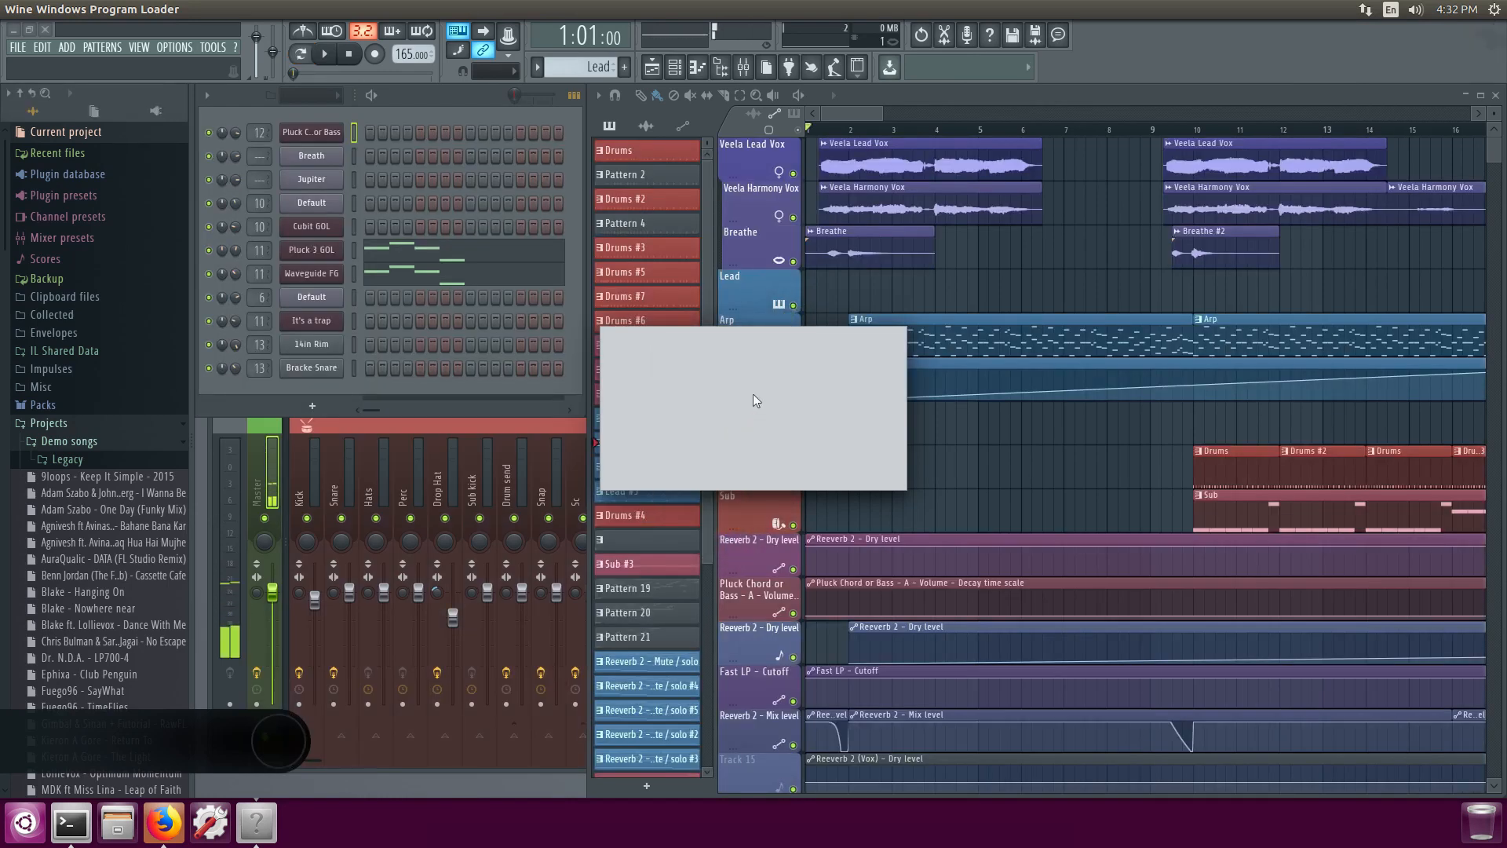
pyautogui.click(830, 132)
pyautogui.press('space')
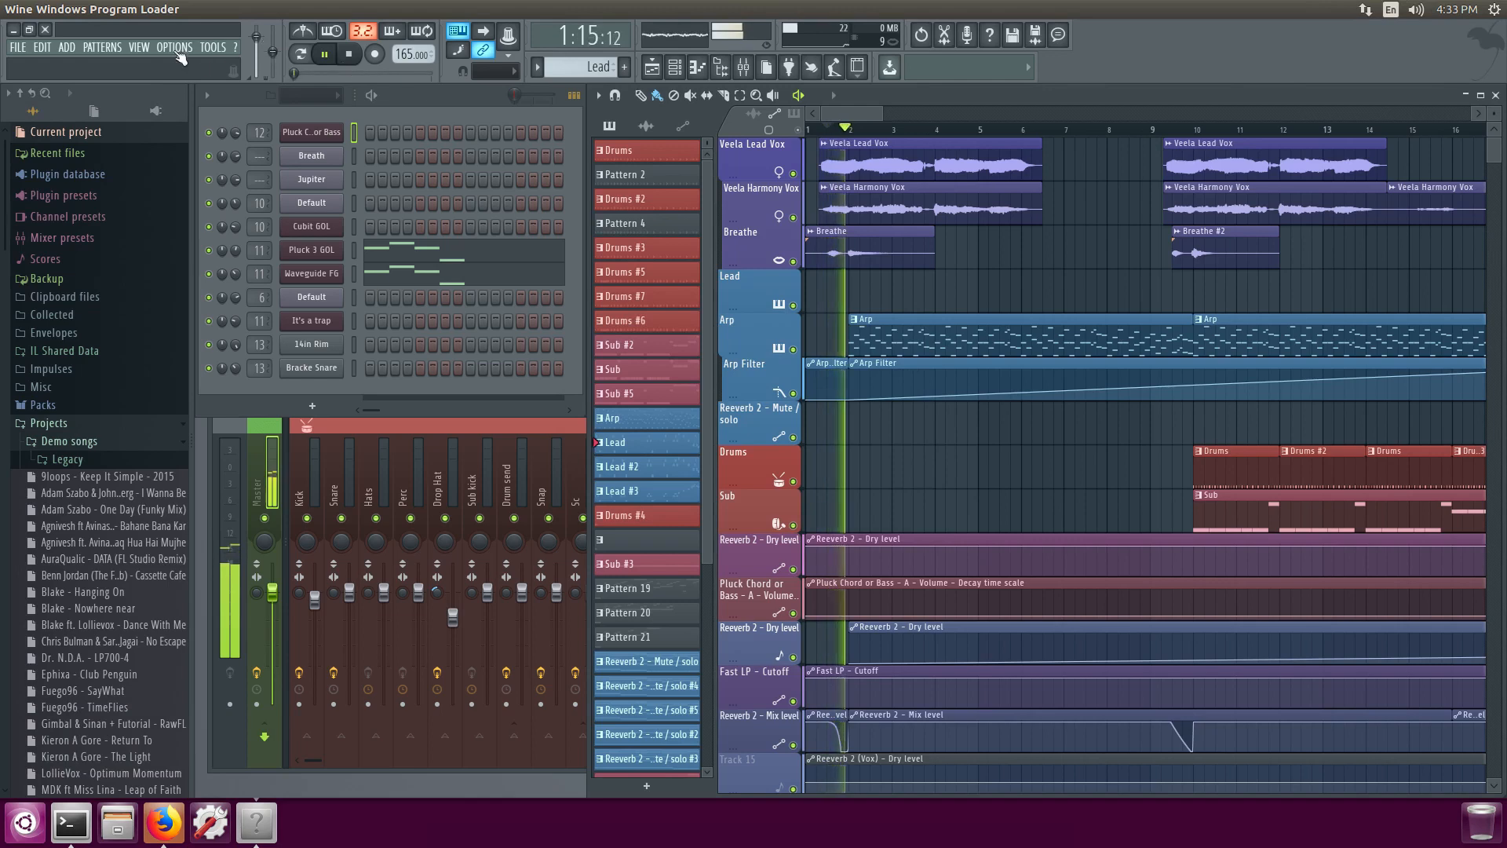
pyautogui.press('space')
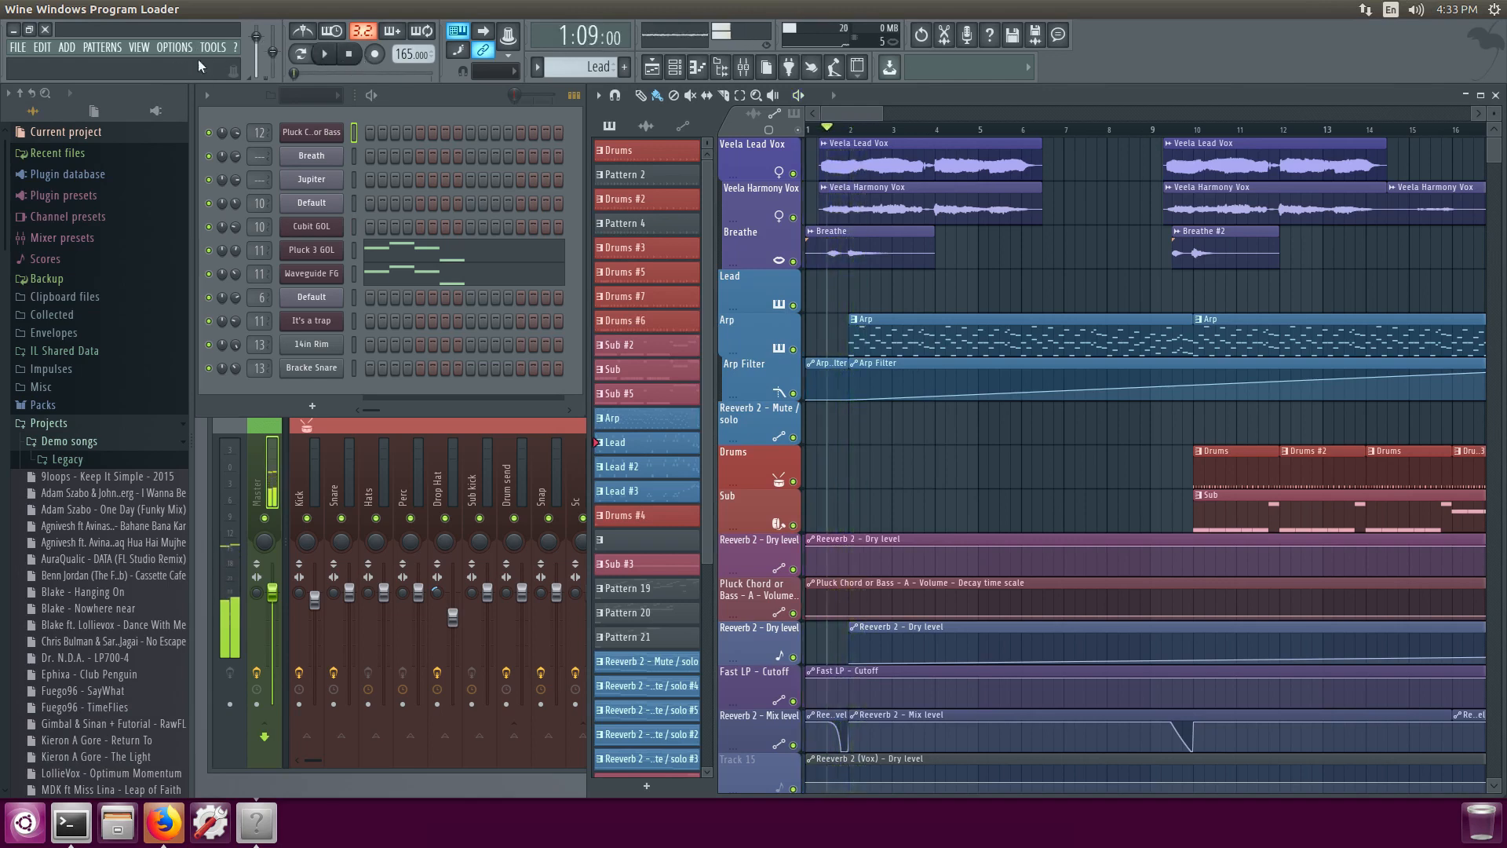
# Step: Open the FL Studio settings window, inspect its third page, then close it and quit the program along with its editions window
pyautogui.click(168, 52)
pyautogui.click(174, 95)
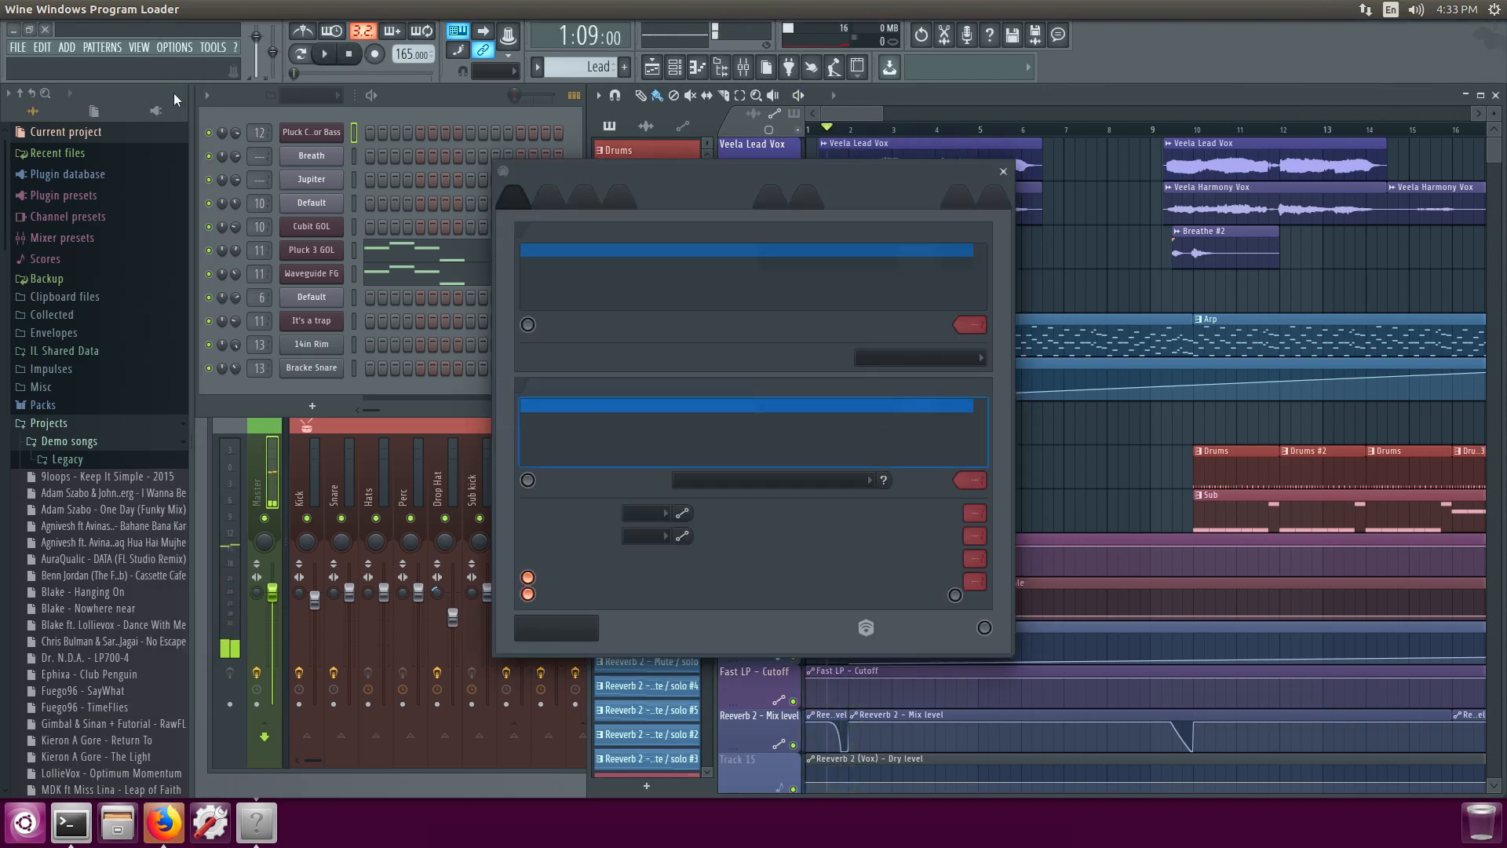
pyautogui.click(596, 201)
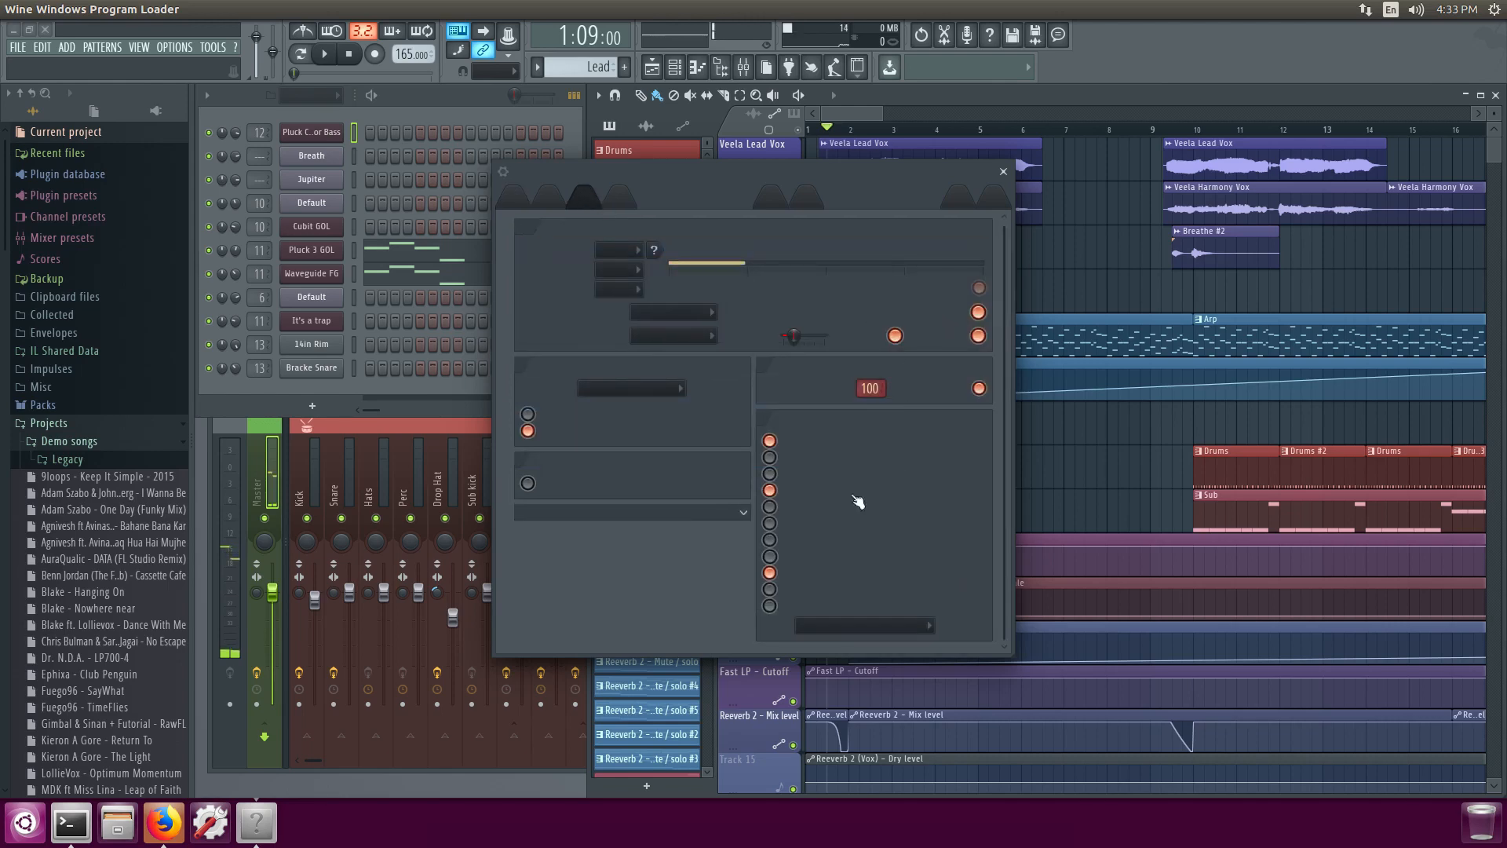
pyautogui.click(1003, 172)
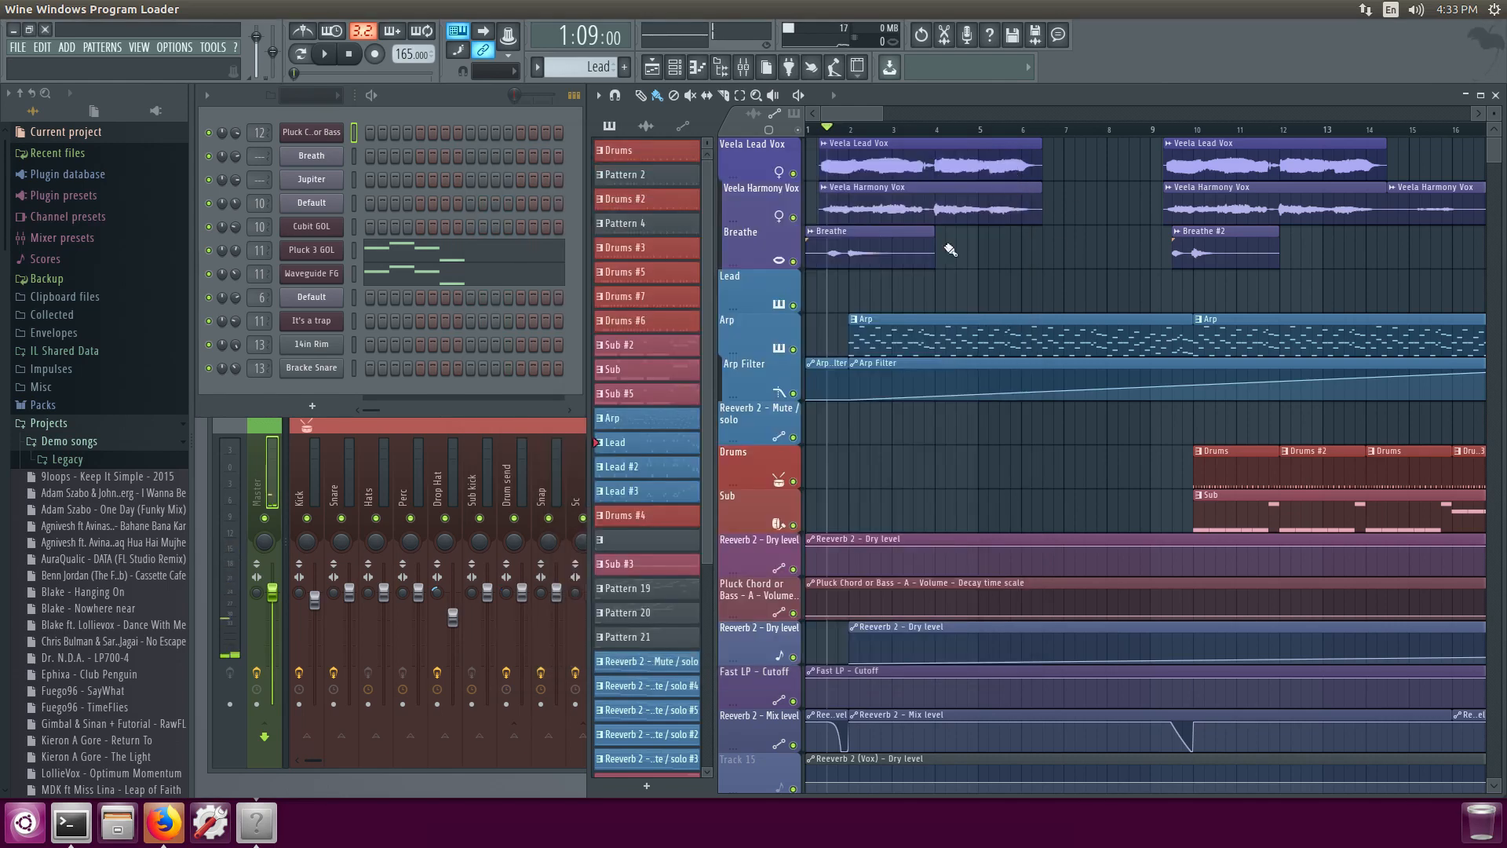
pyautogui.click(45, 31)
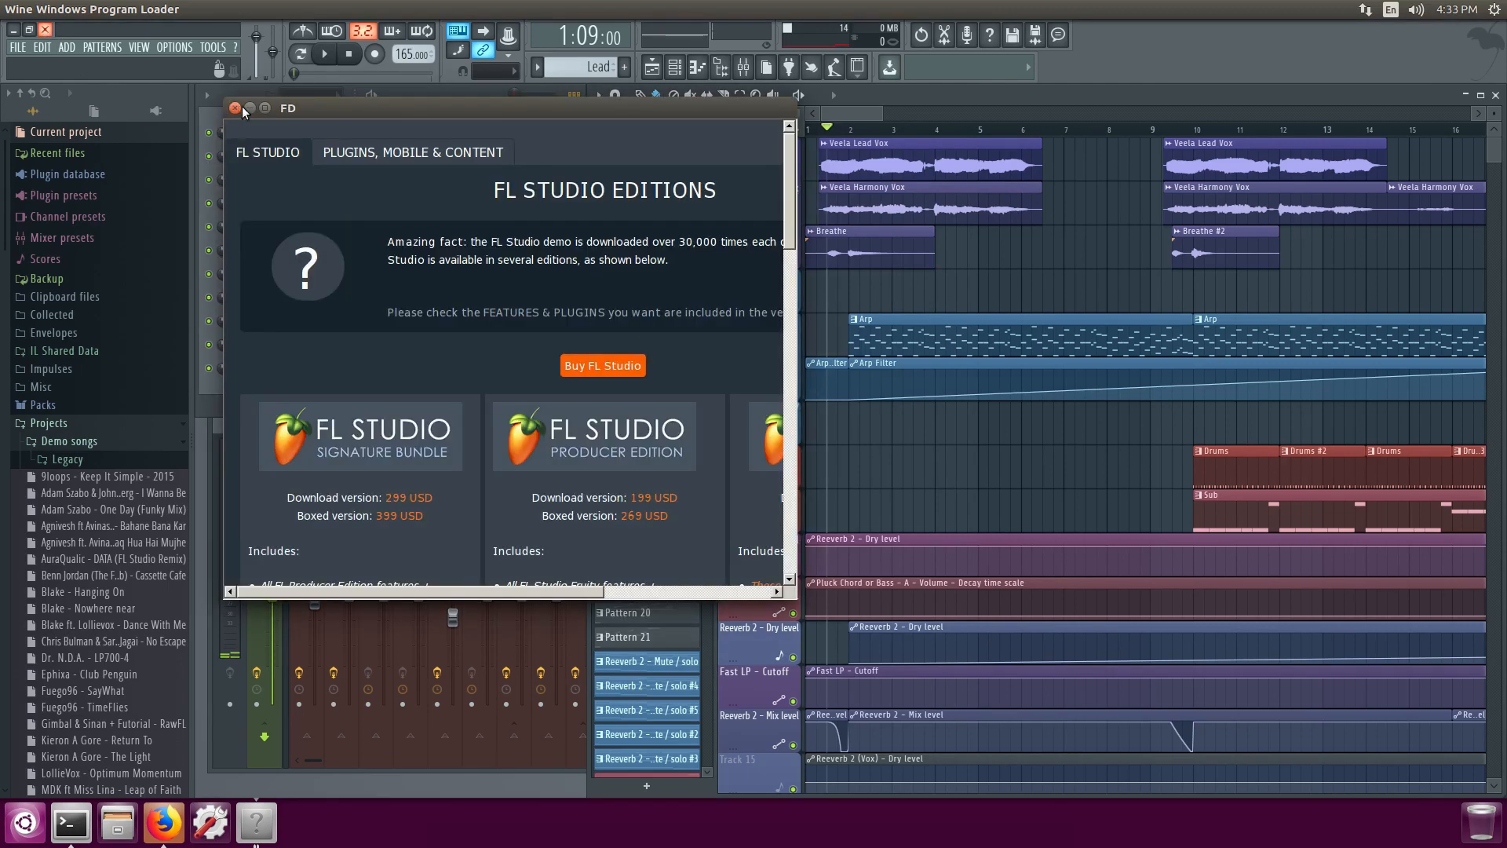
pyautogui.click(235, 110)
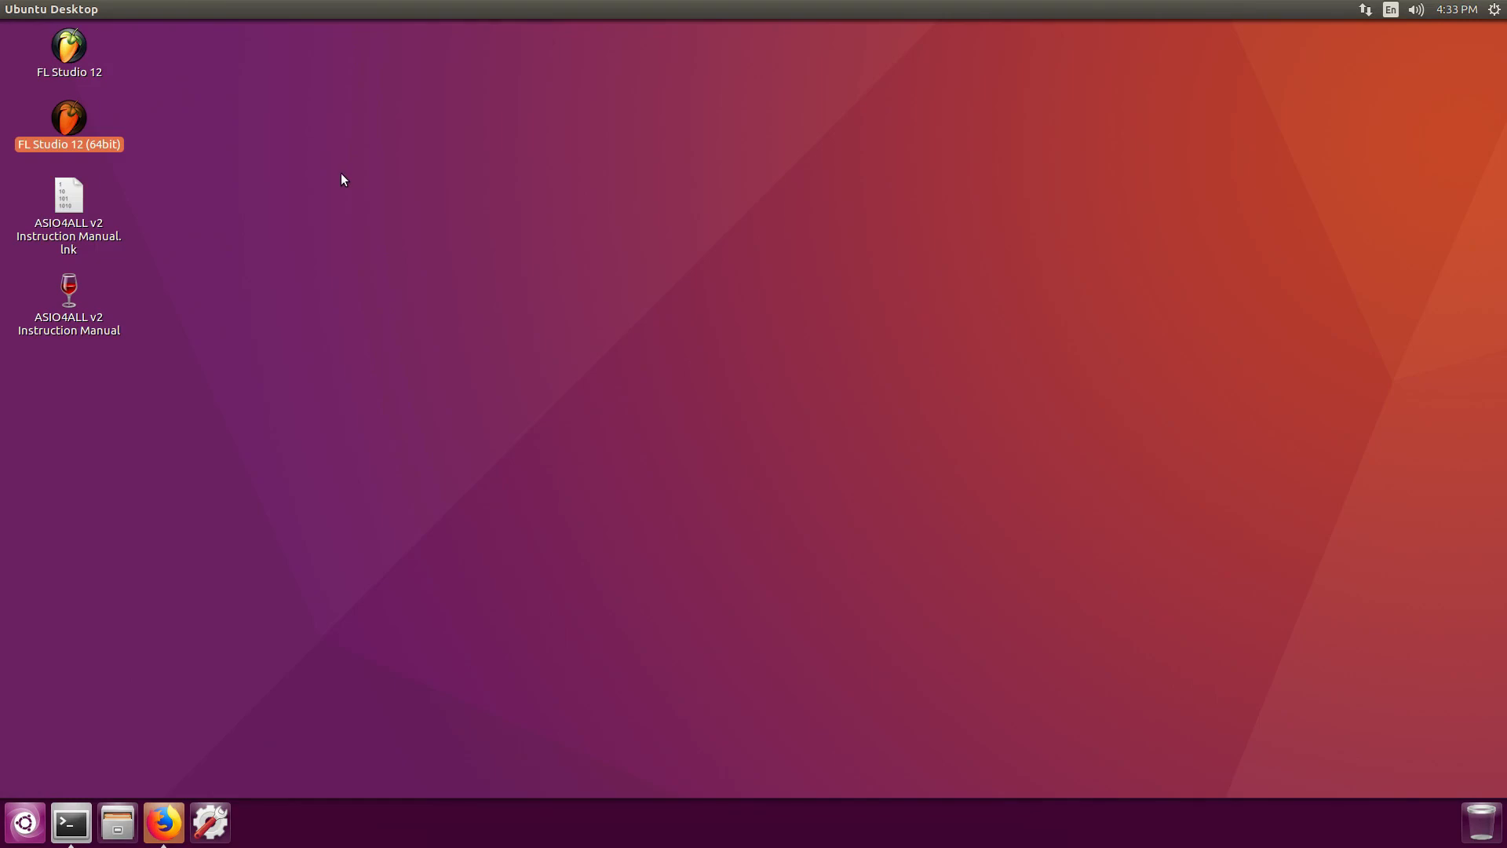
# Step: Switch to the terminal, run sudo apt install winetricks, and accept the installation with Y
pyautogui.click(70, 834)
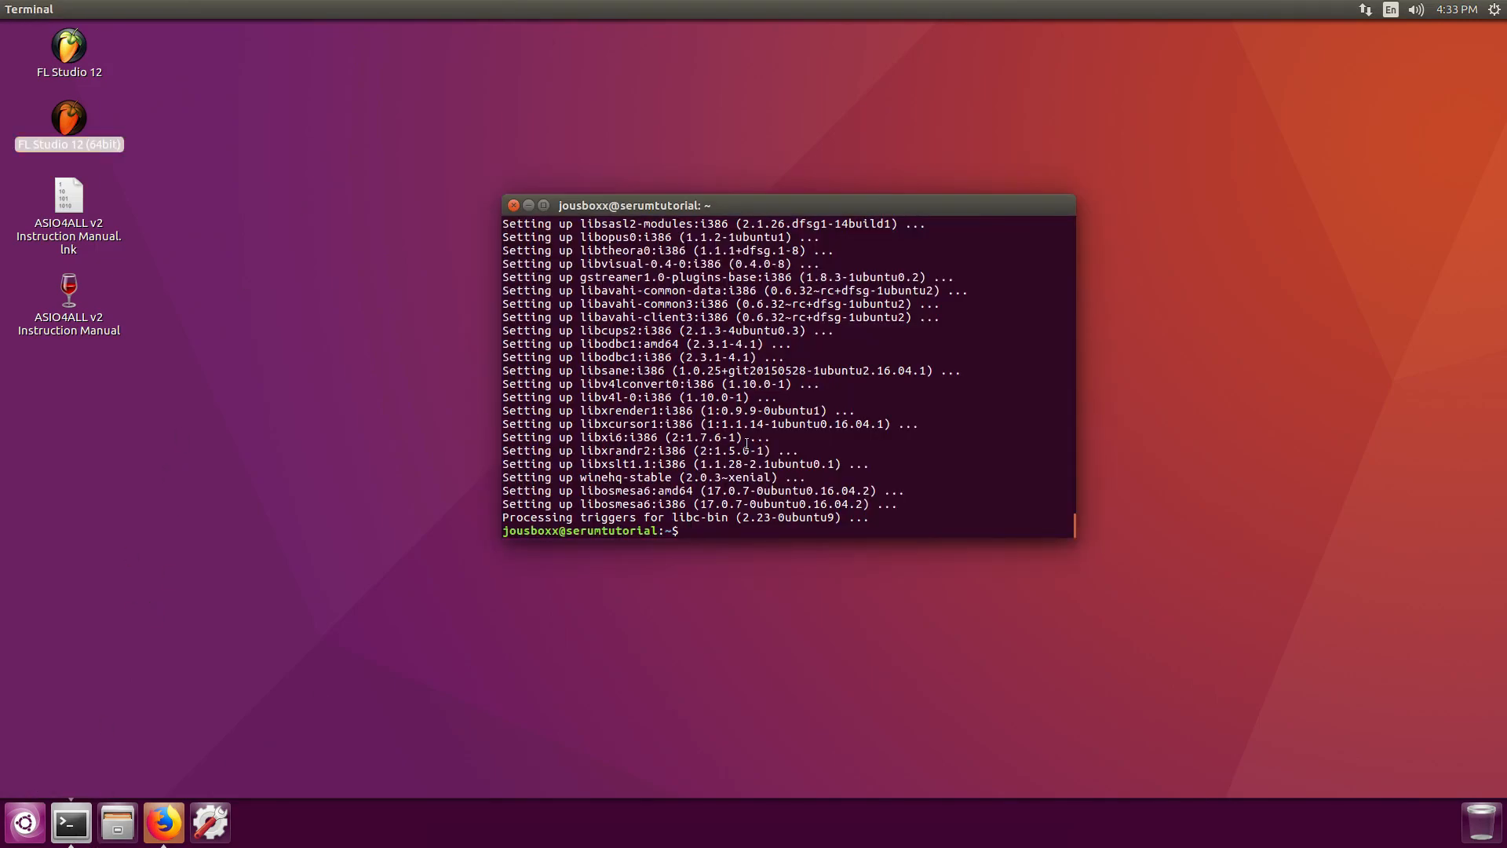
pyautogui.write('sudo apt install winetricks')
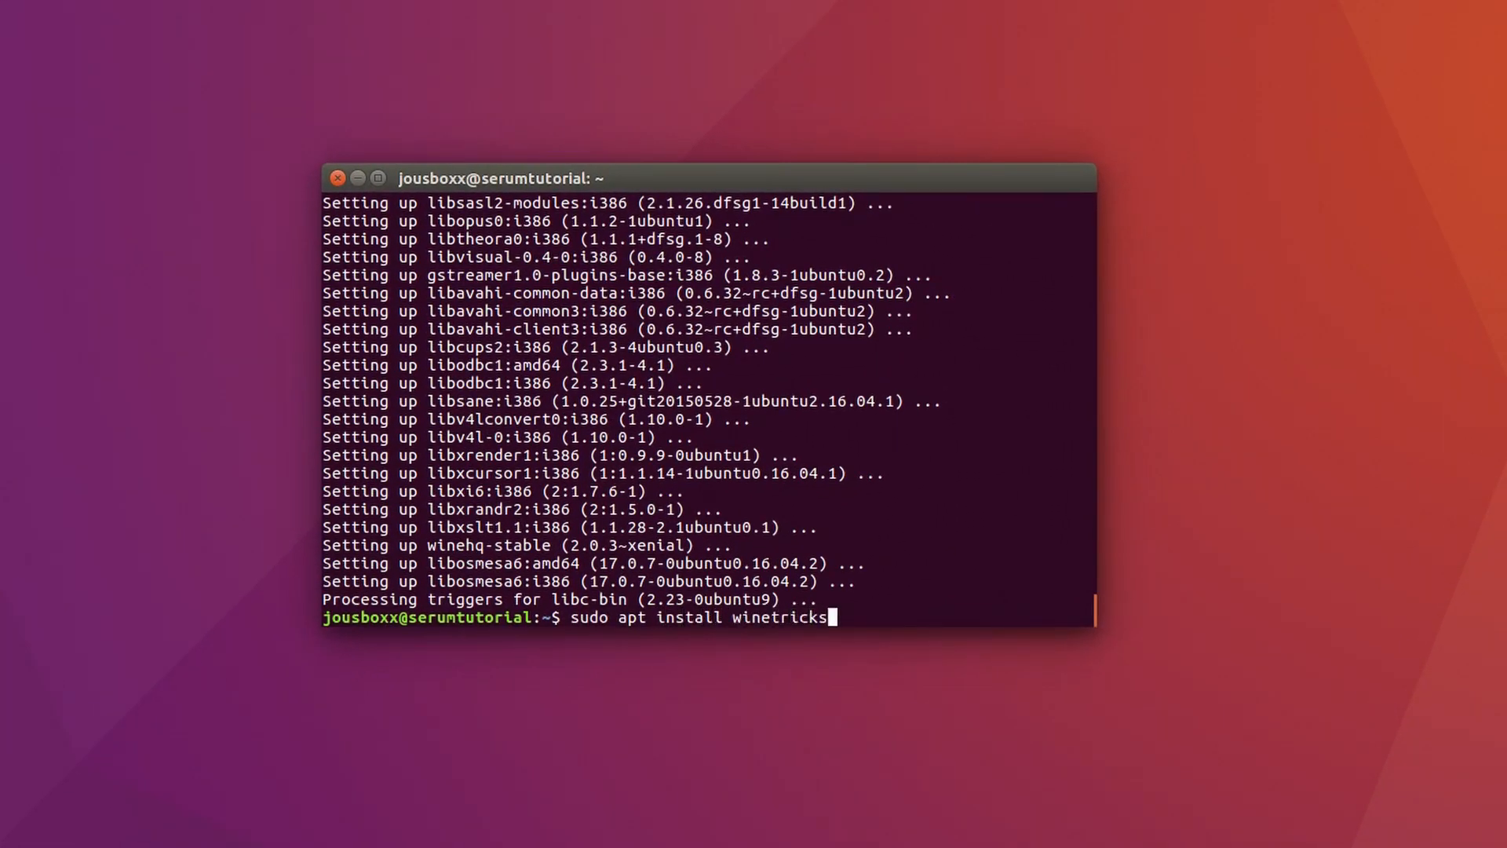
pyautogui.press('Return')
pyautogui.write('Y')
pyautogui.press('Return')
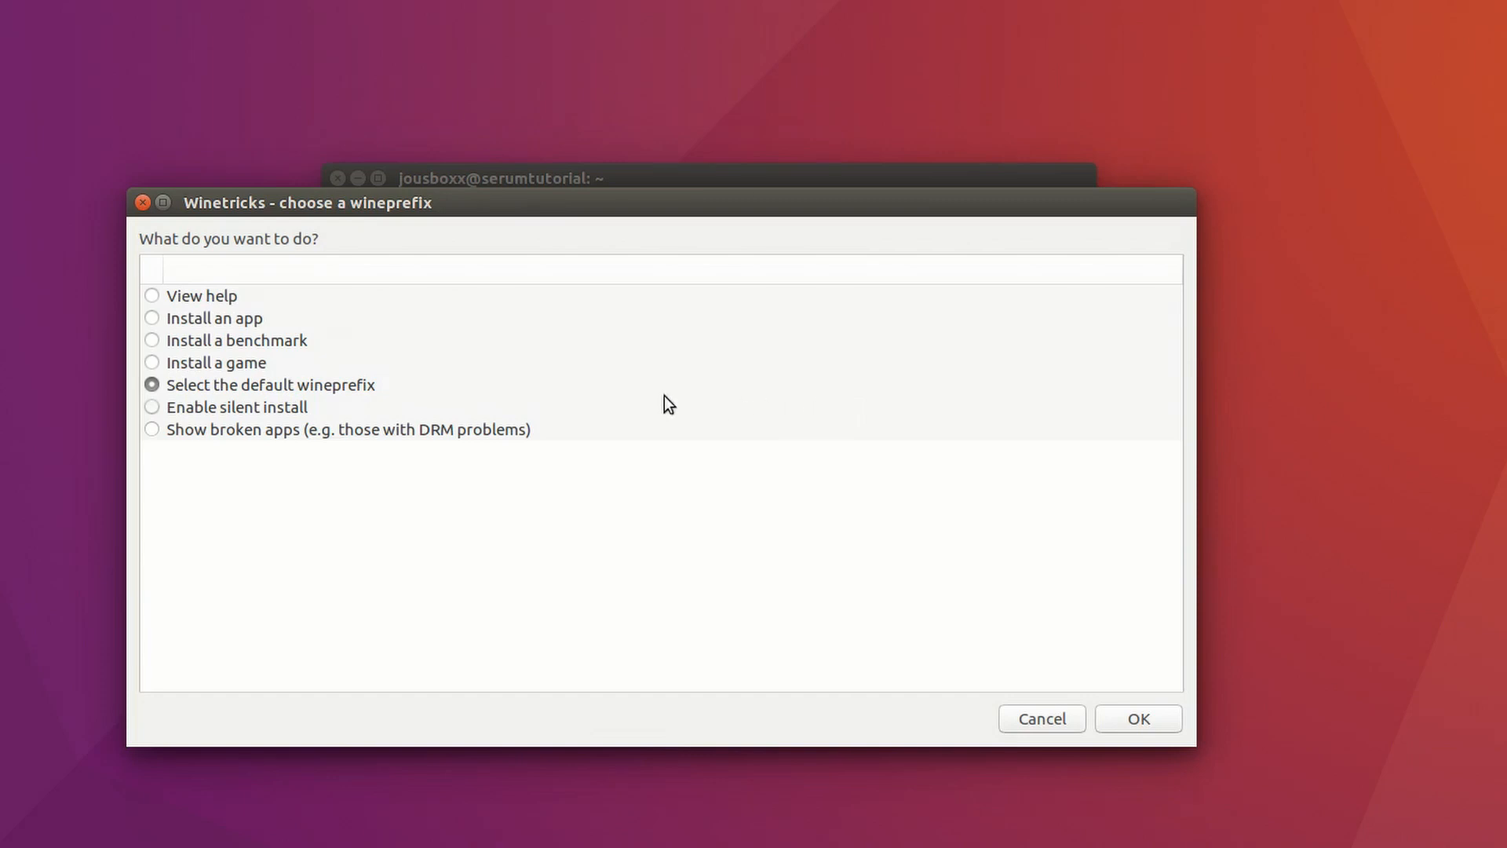
# Step: In Winetricks, select the default wineprefix and agree to report usage statistics
pyautogui.click(1120, 719)
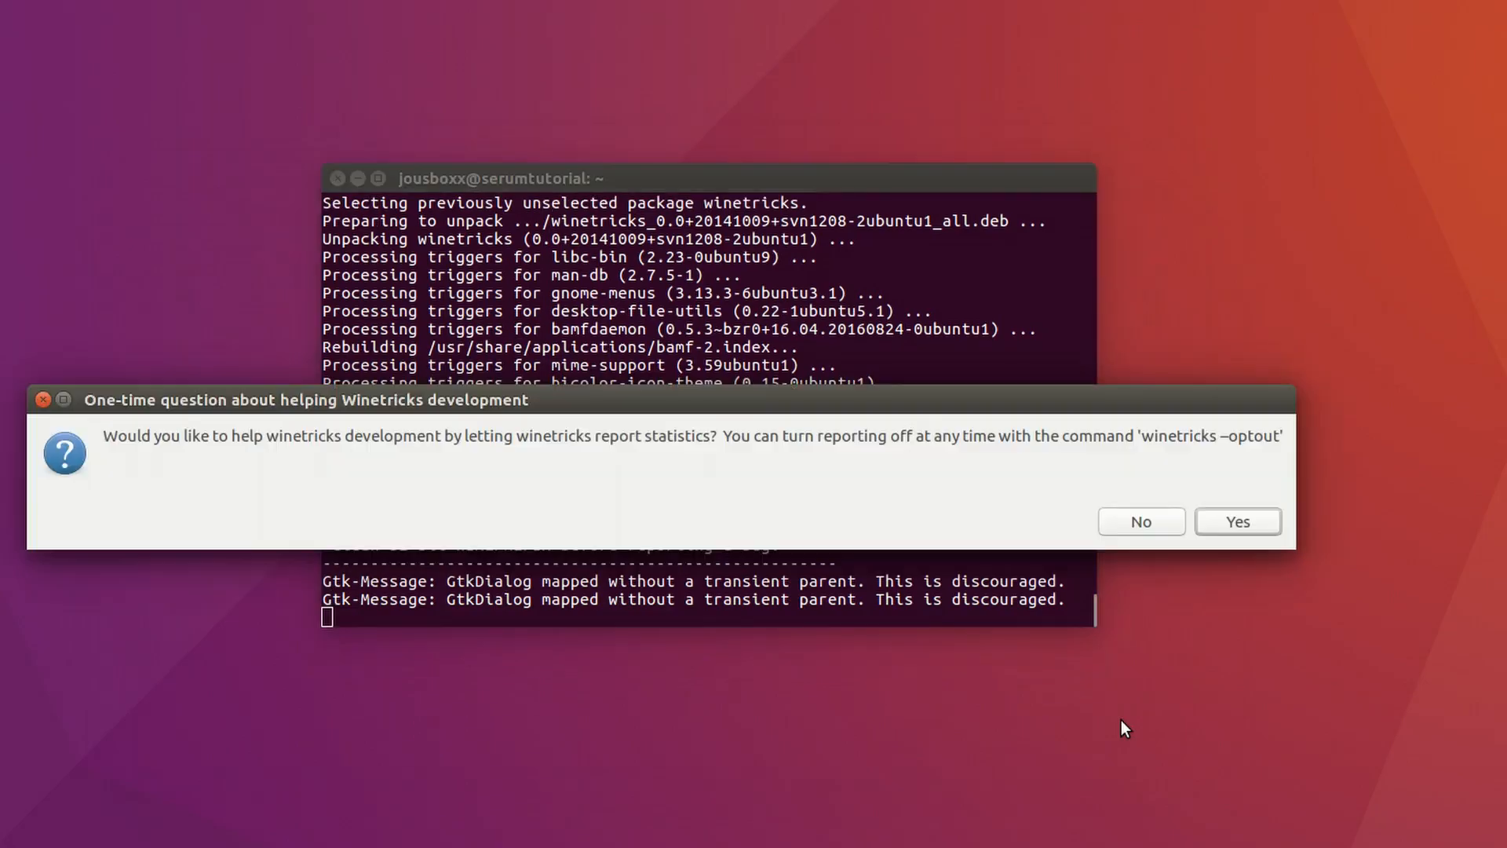
pyautogui.click(1234, 523)
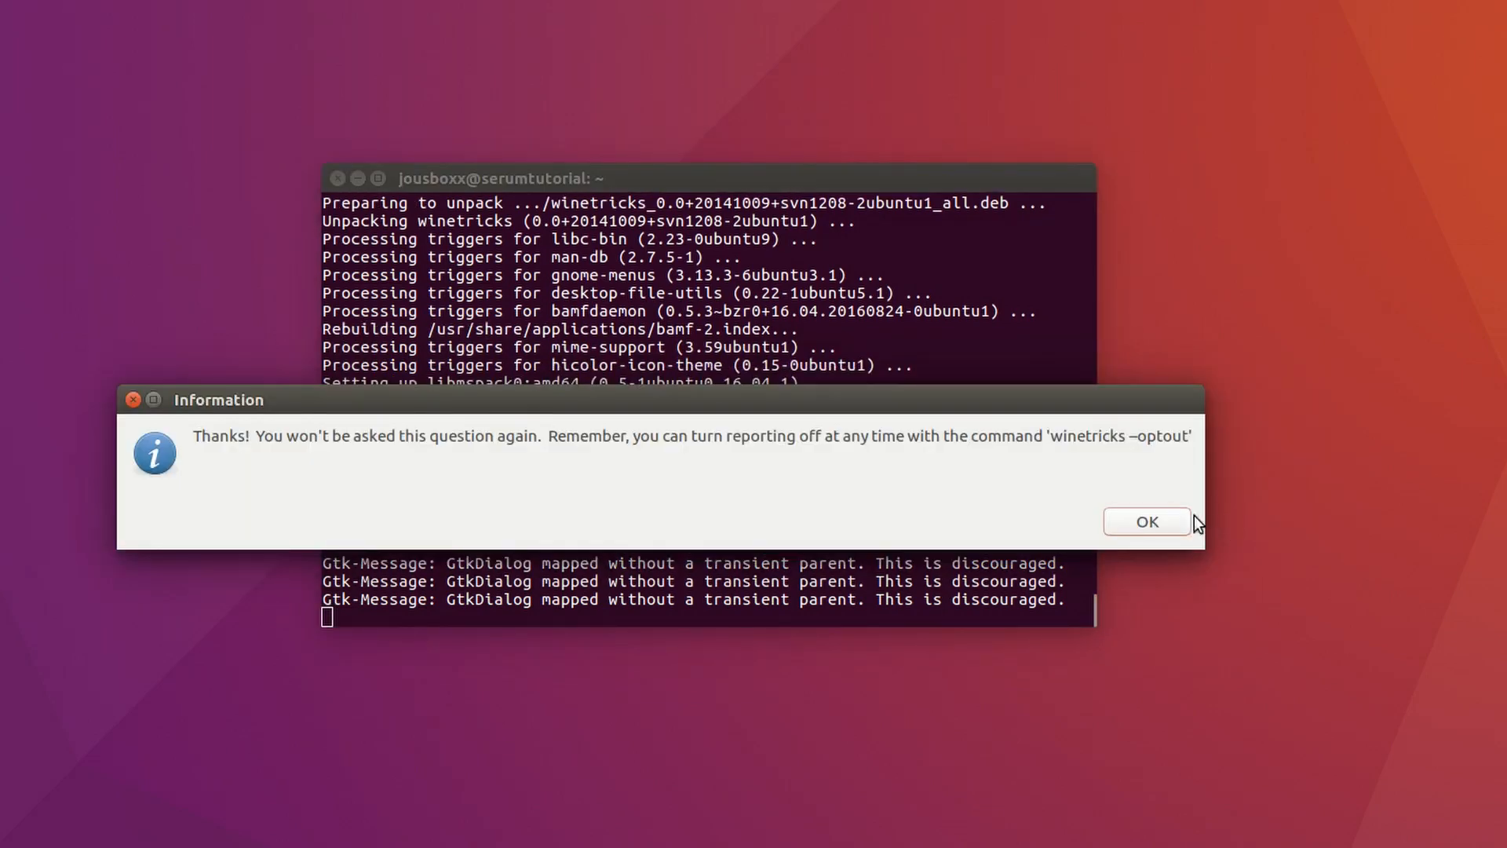
pyautogui.click(1147, 528)
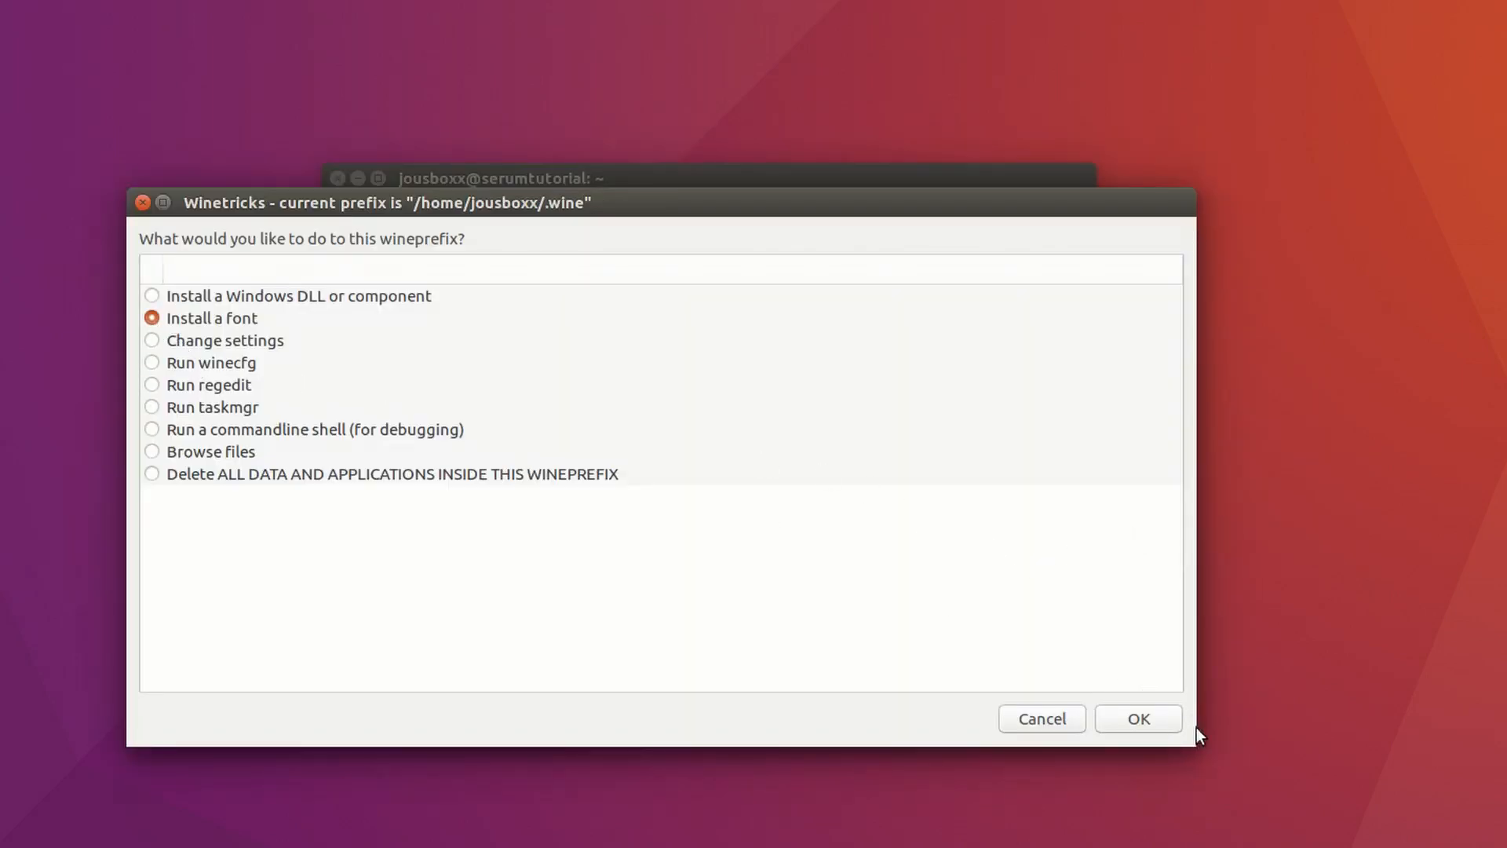
# Step: Choose to install a font and try to install the corefonts package in the default wineprefix
pyautogui.click(1139, 719)
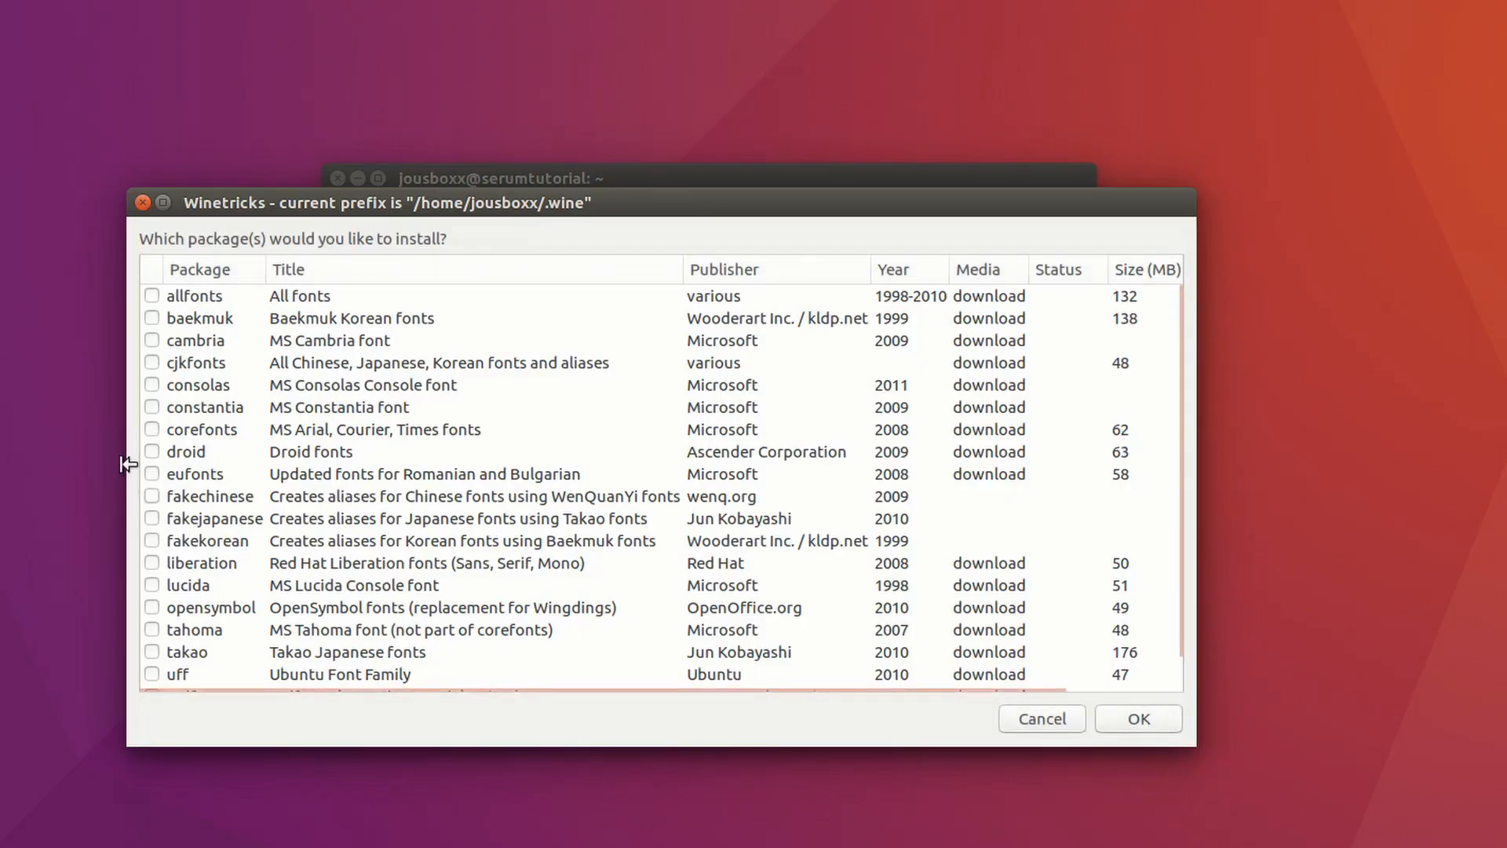
pyautogui.click(151, 429)
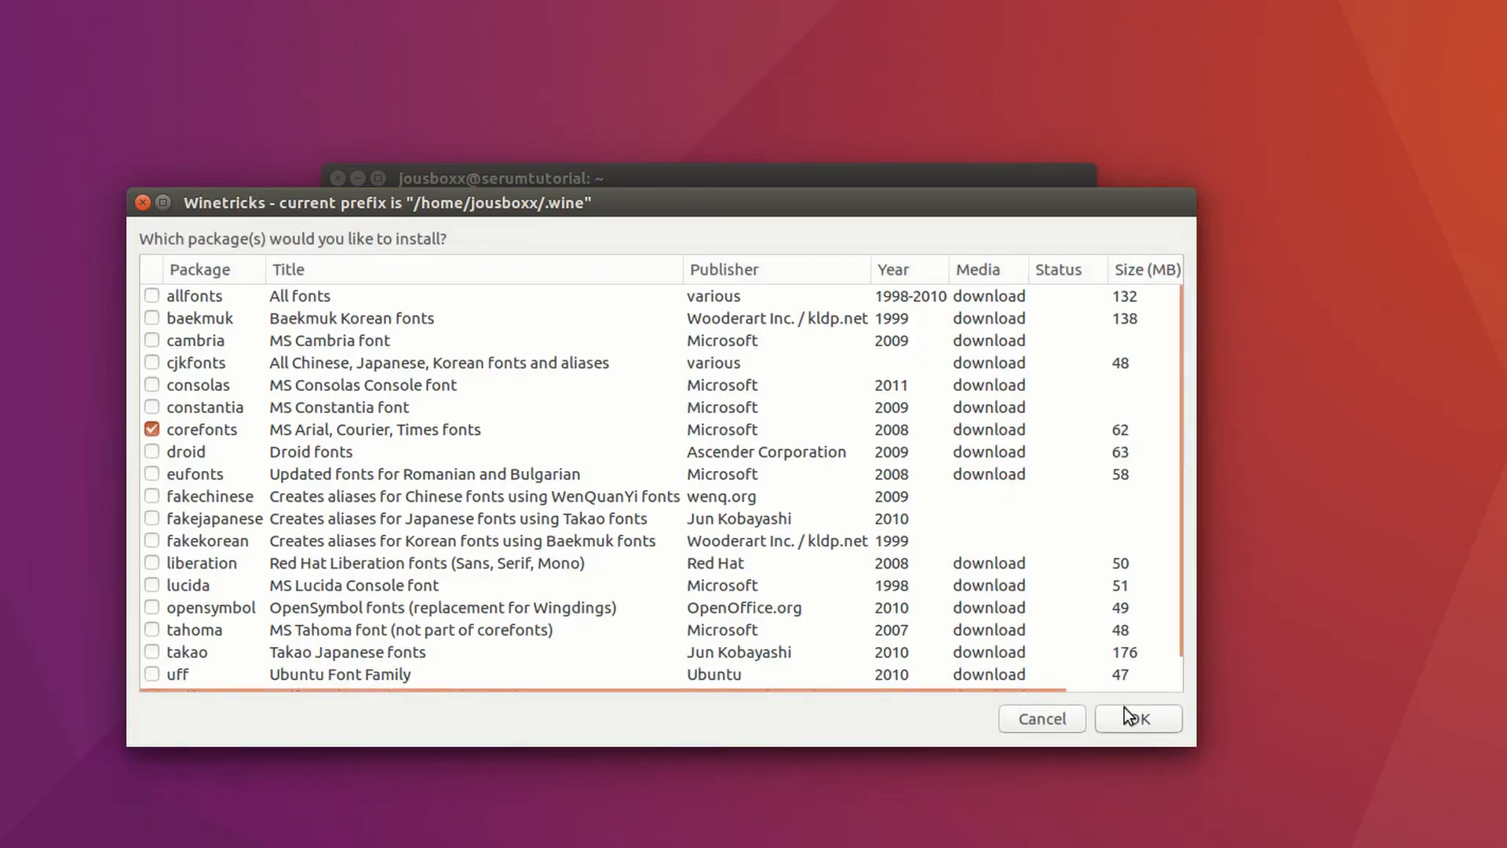
pyautogui.click(1138, 721)
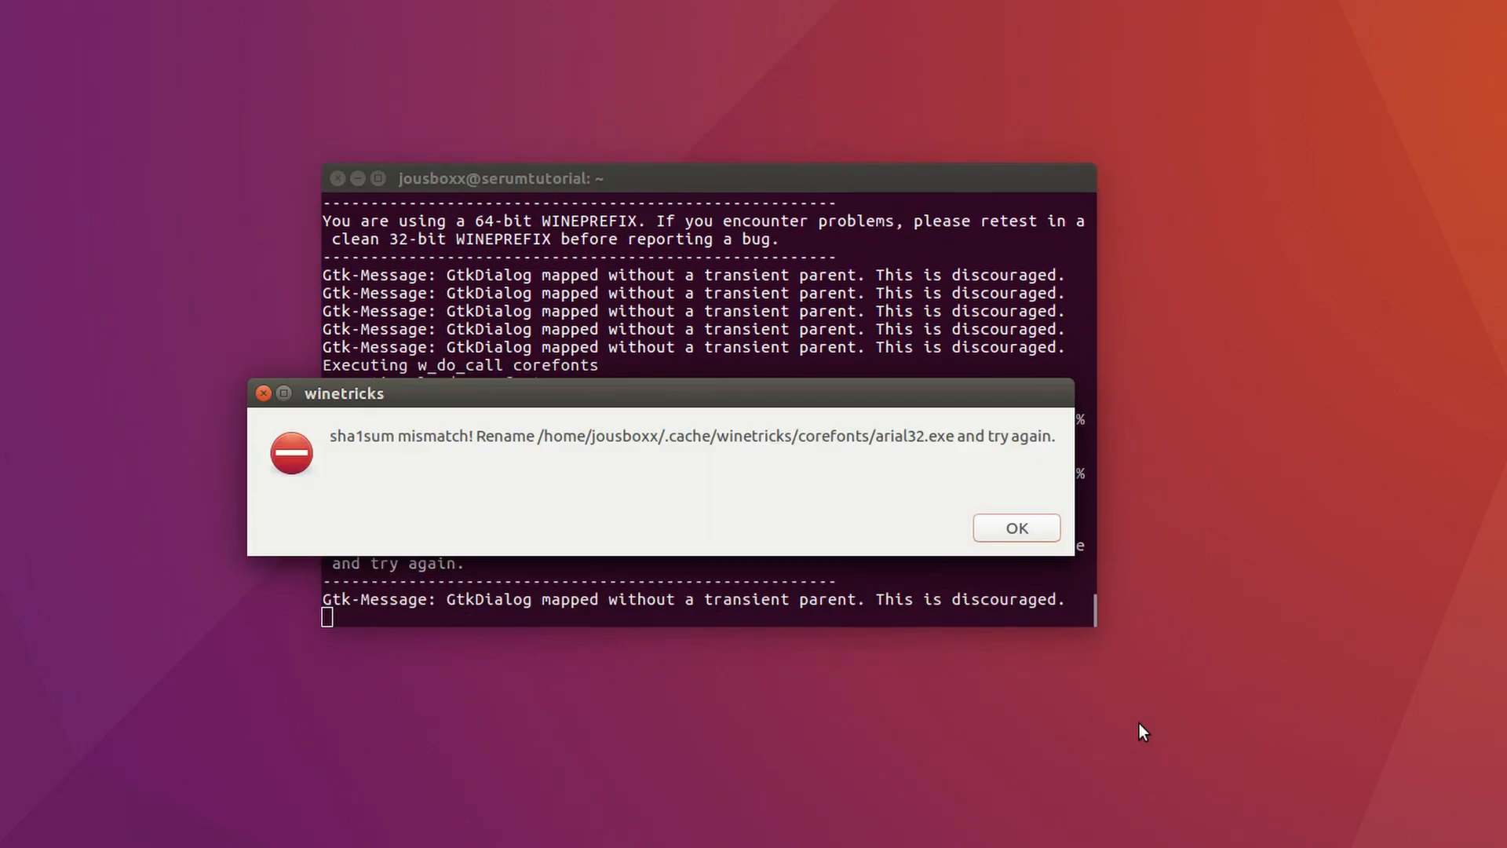
# Step: Dismiss the checksum error and run winetricks again with the default wineprefix, choosing to install a font
pyautogui.click(1022, 531)
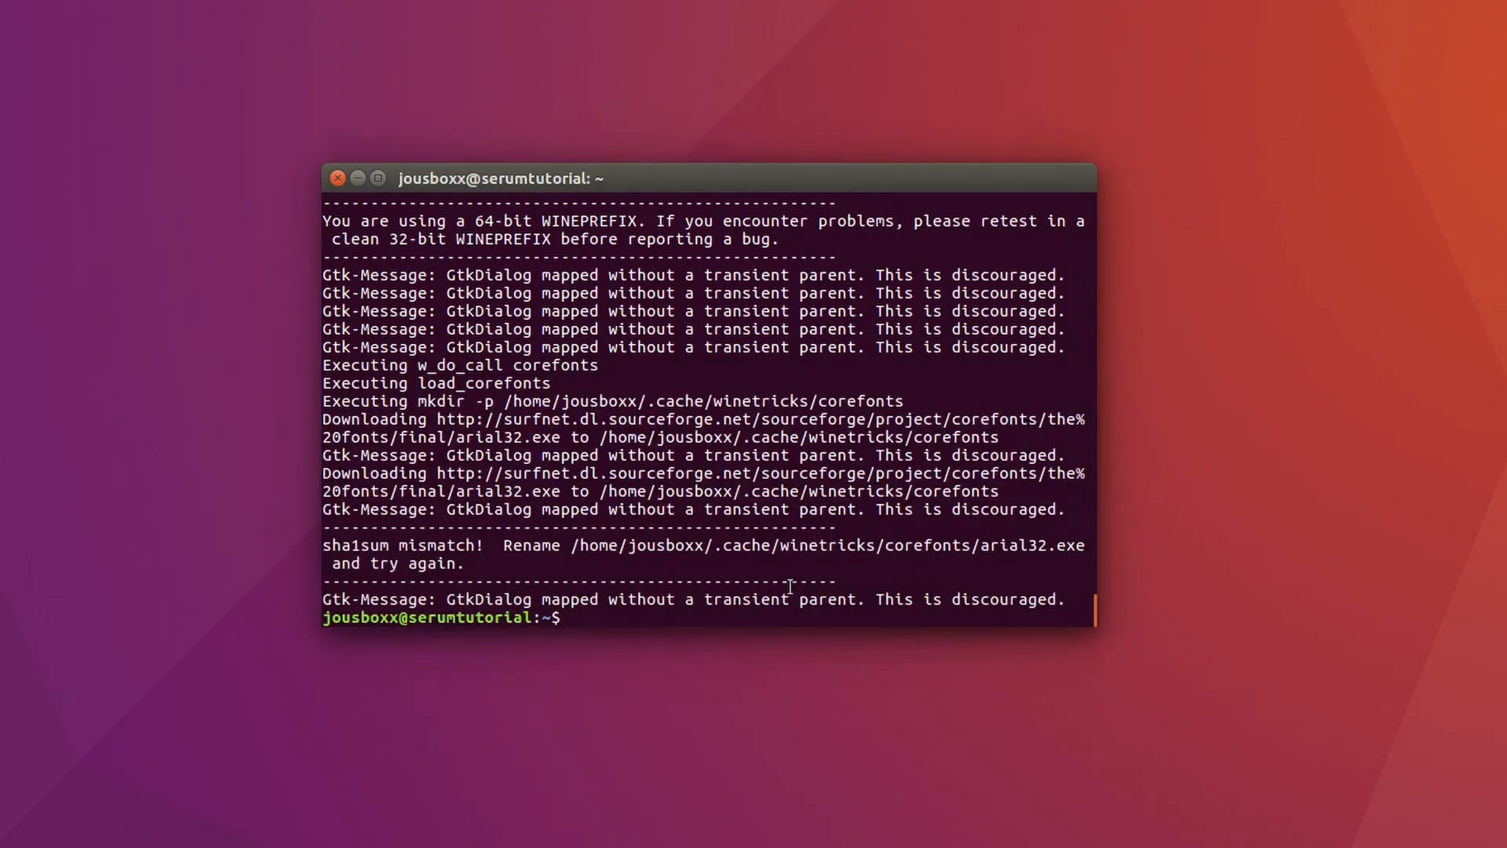
pyautogui.write('winetricks')
pyautogui.press('Return')
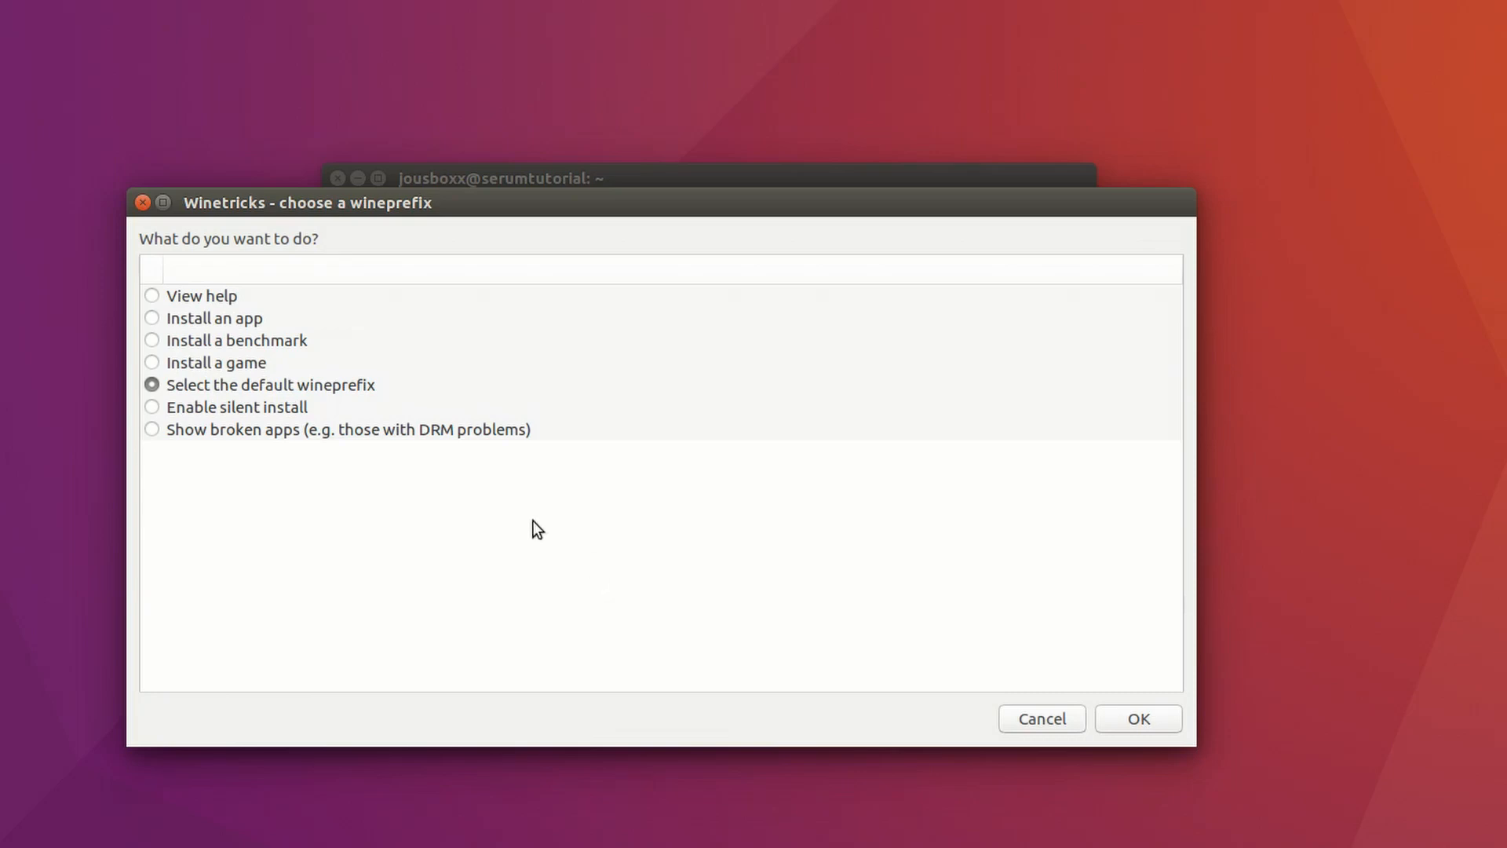
pyautogui.click(1139, 719)
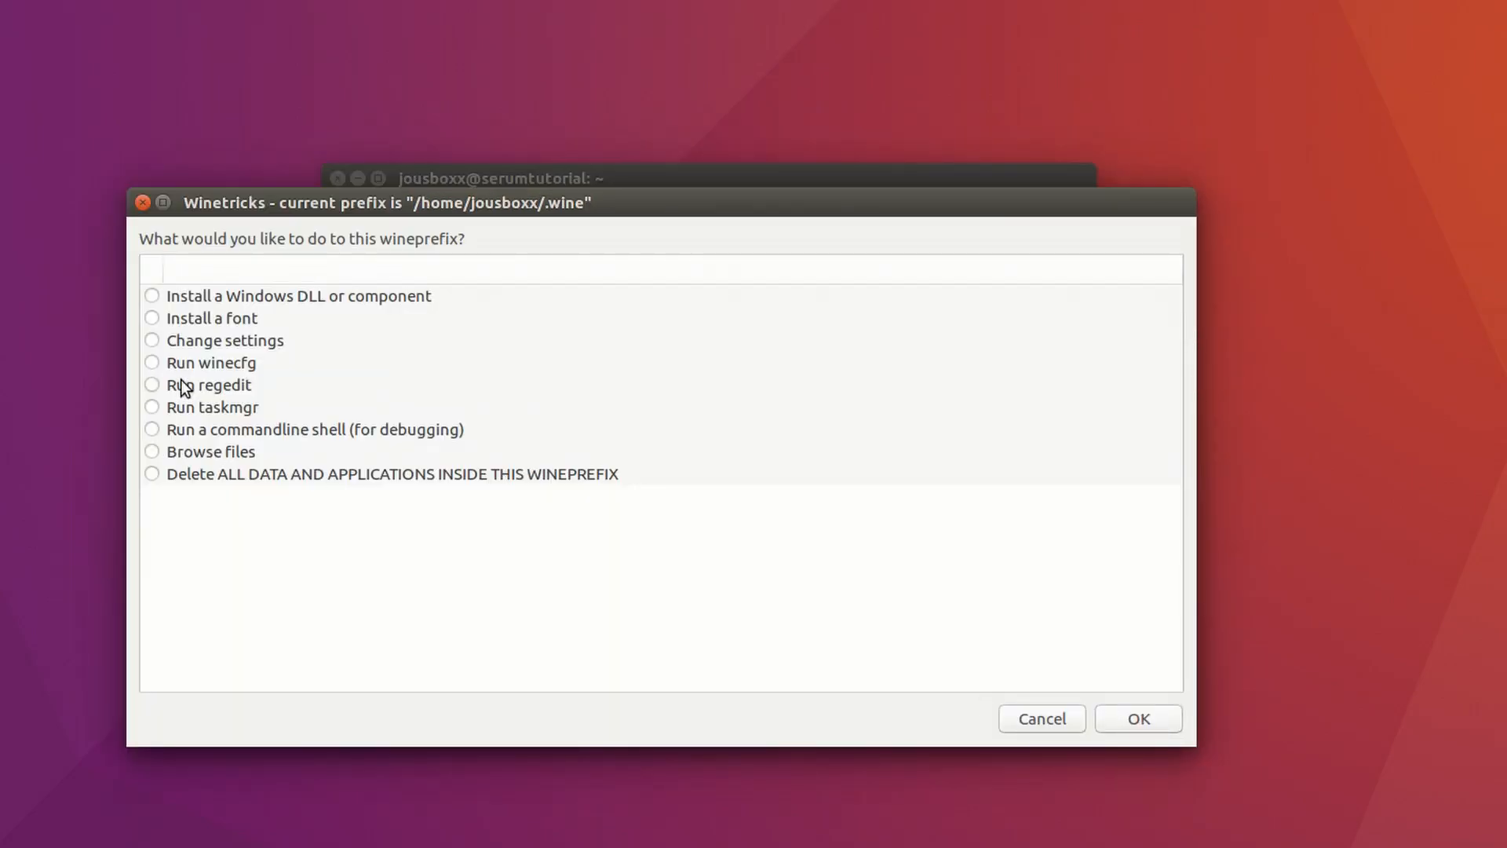
pyautogui.click(1138, 726)
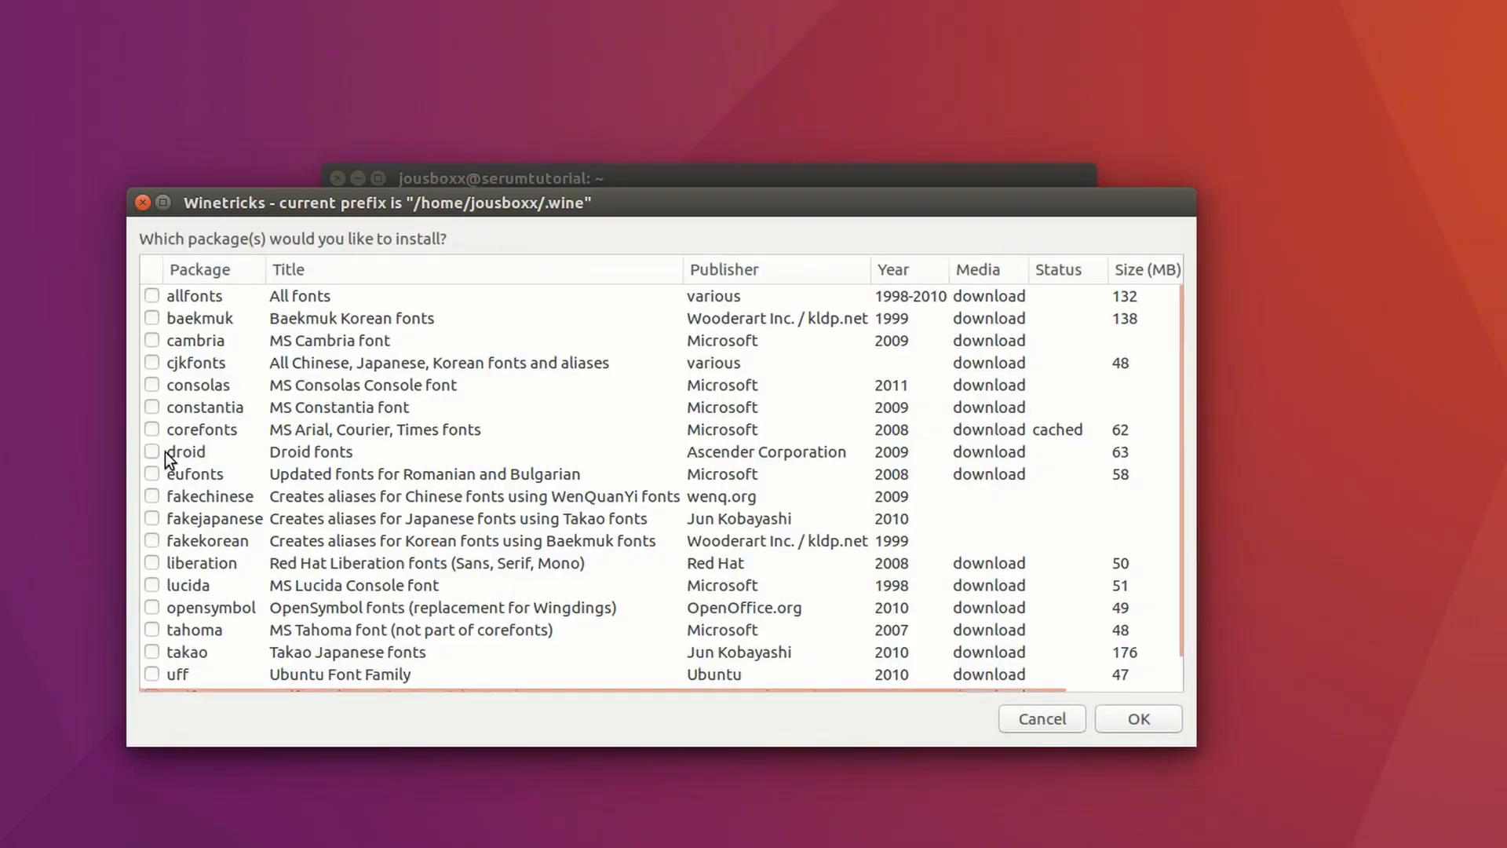
# Step: Install the corefonts package, cancel out of the remaining Winetricks windows and minimize the terminal
pyautogui.click(152, 424)
pyautogui.click(1150, 717)
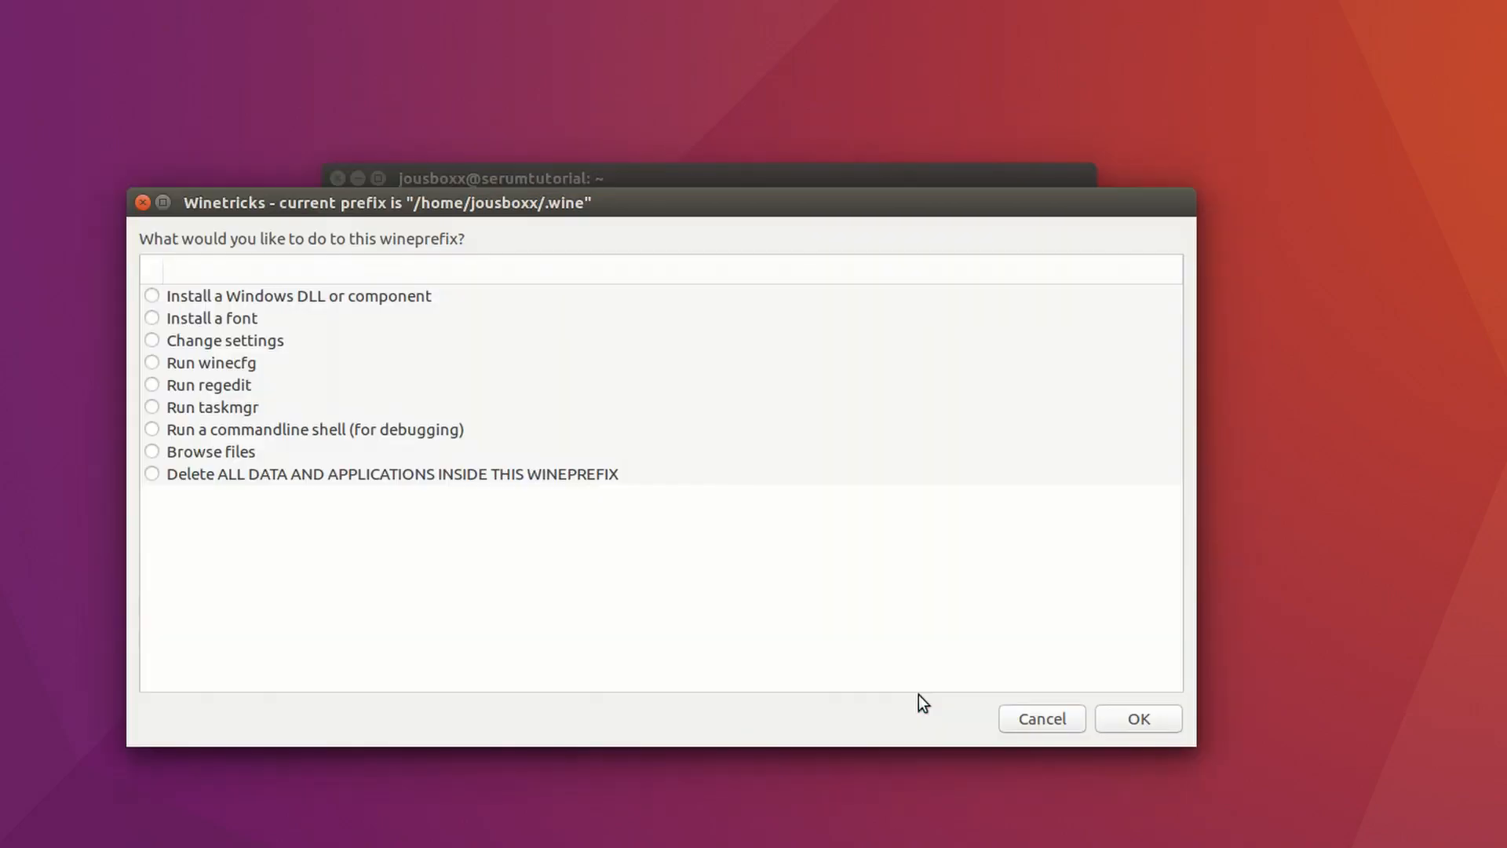
pyautogui.click(1044, 717)
pyautogui.click(1050, 718)
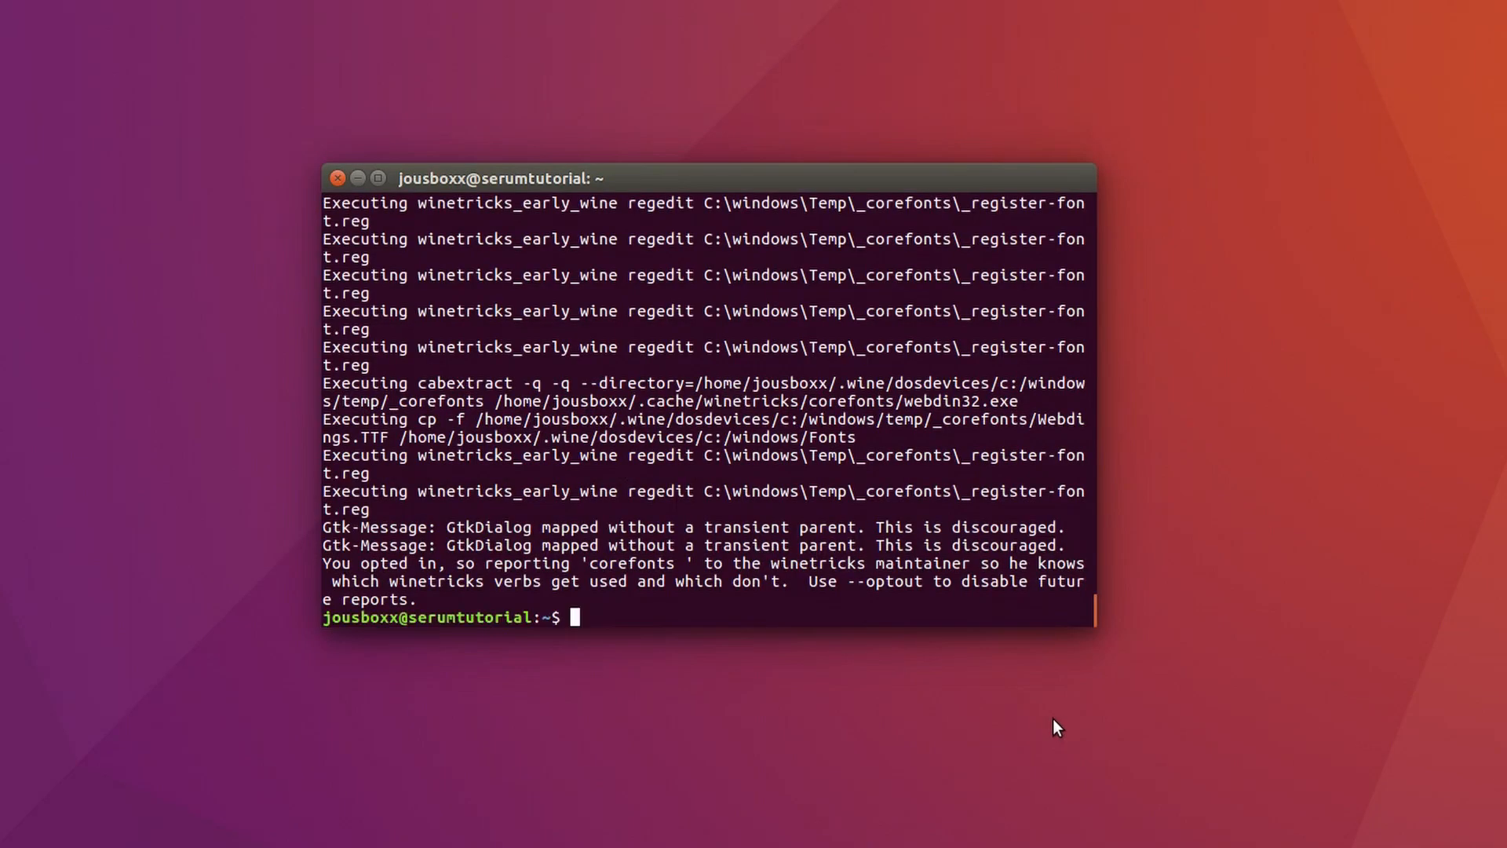
pyautogui.click(355, 178)
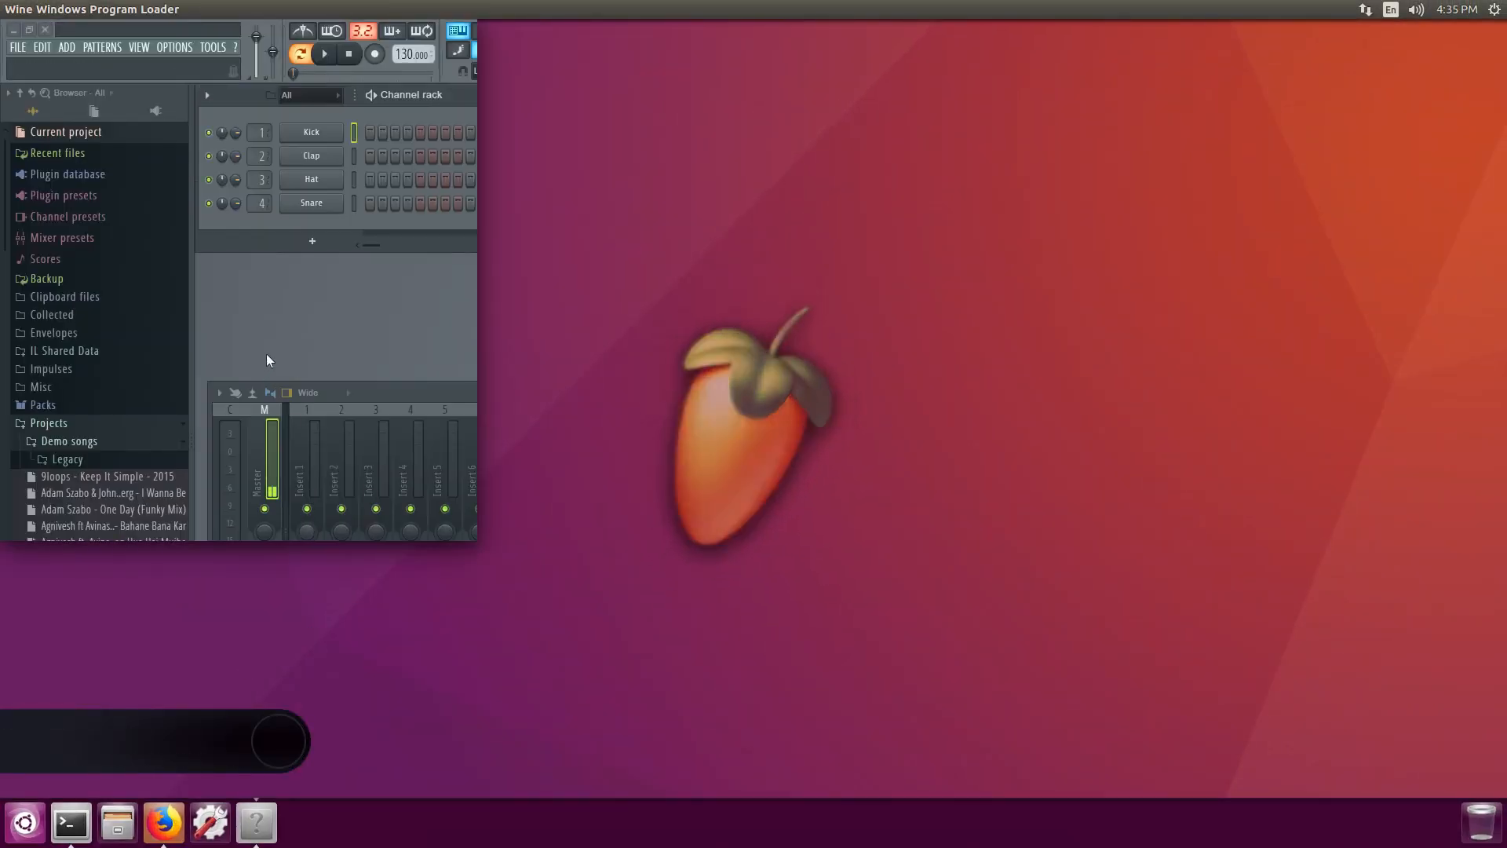
# Step: Maximize the FL Studio window and set the audio device to Primary Sound Driver in the settings
pyautogui.click(30, 30)
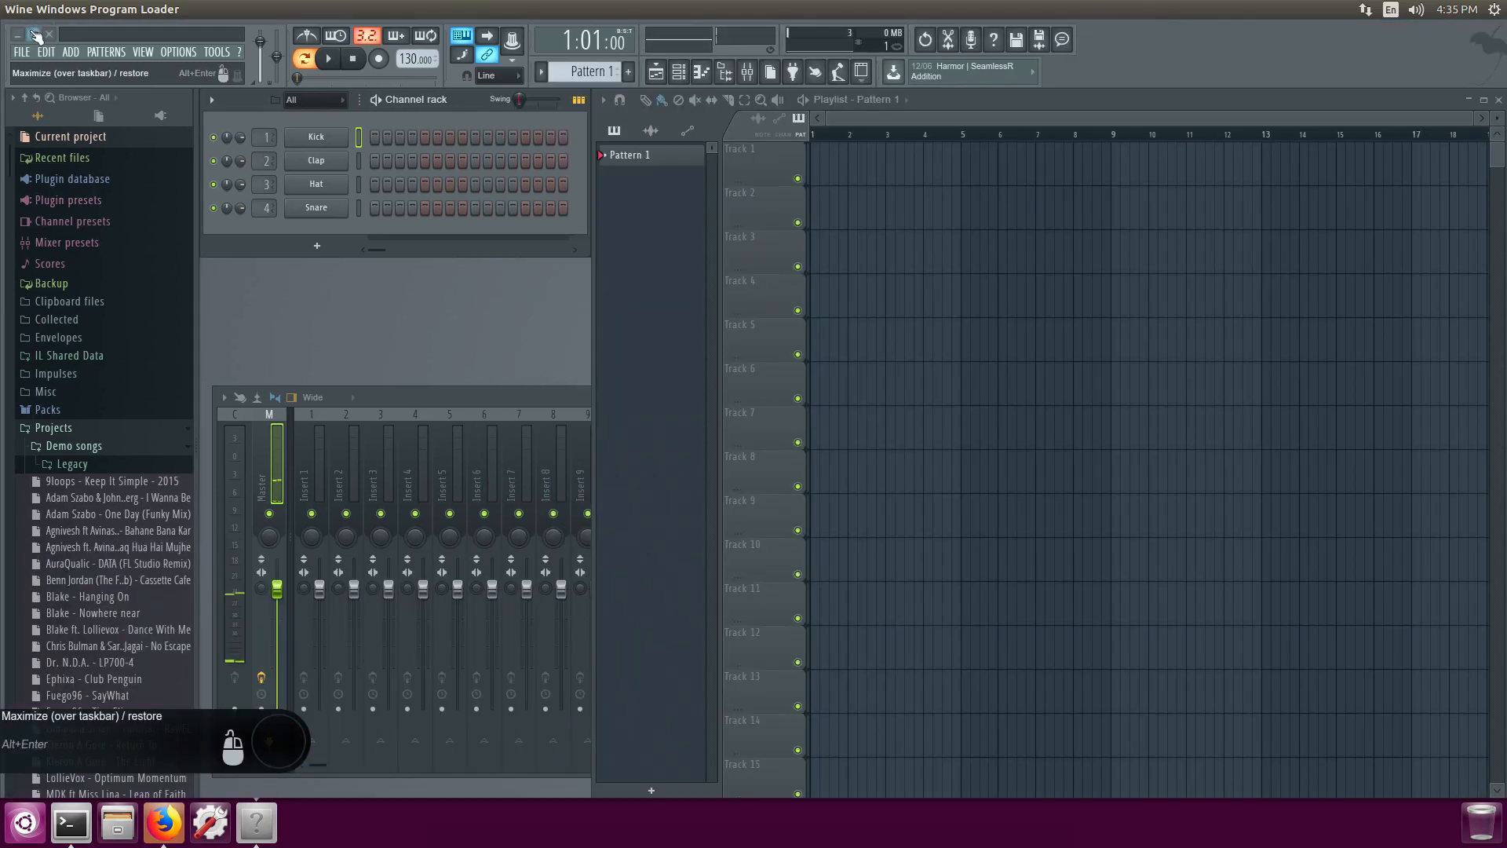
pyautogui.click(179, 52)
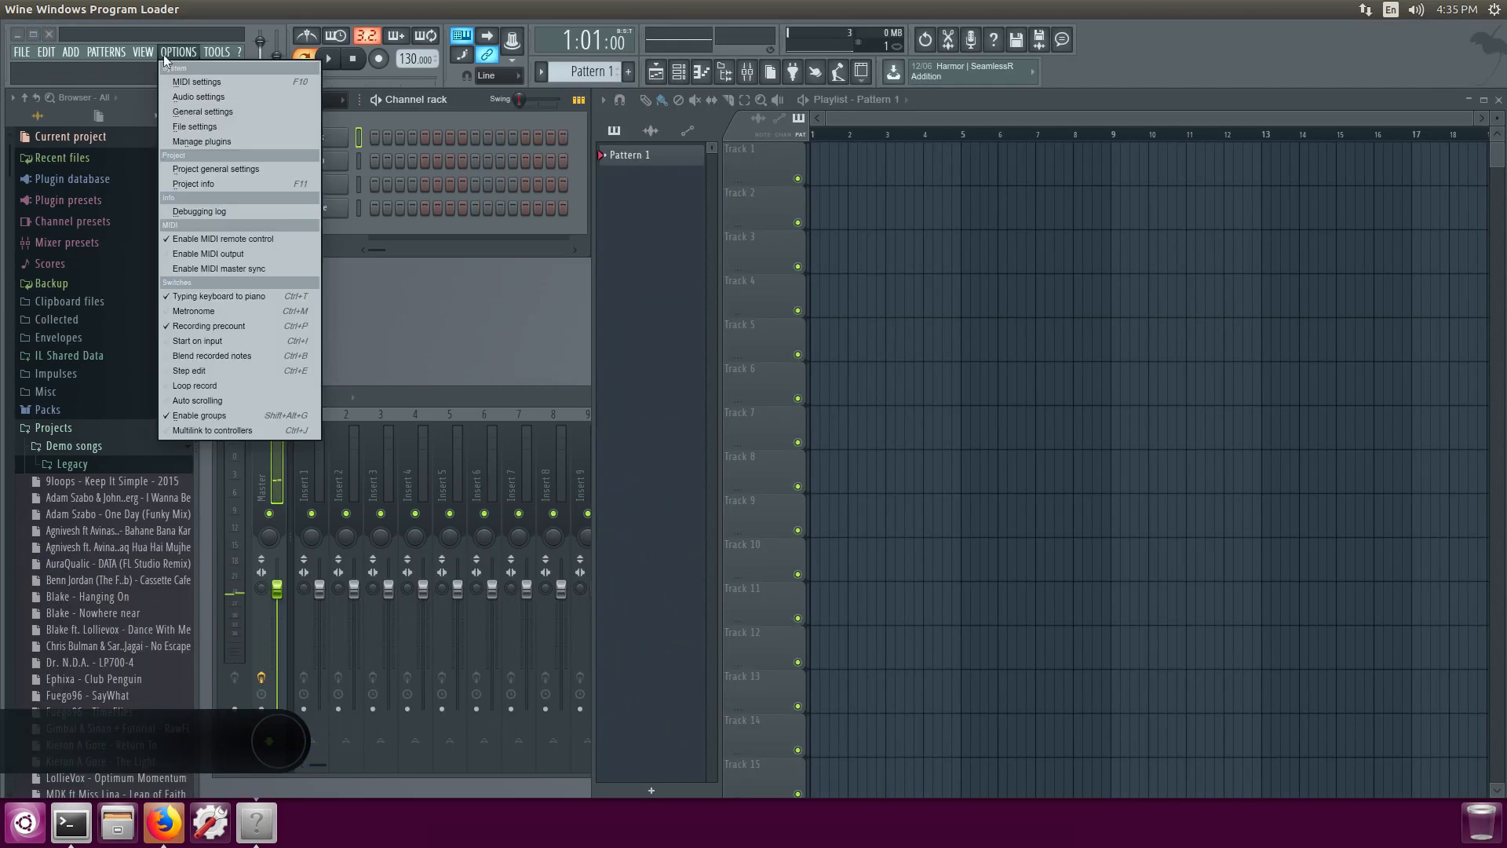
pyautogui.click(196, 112)
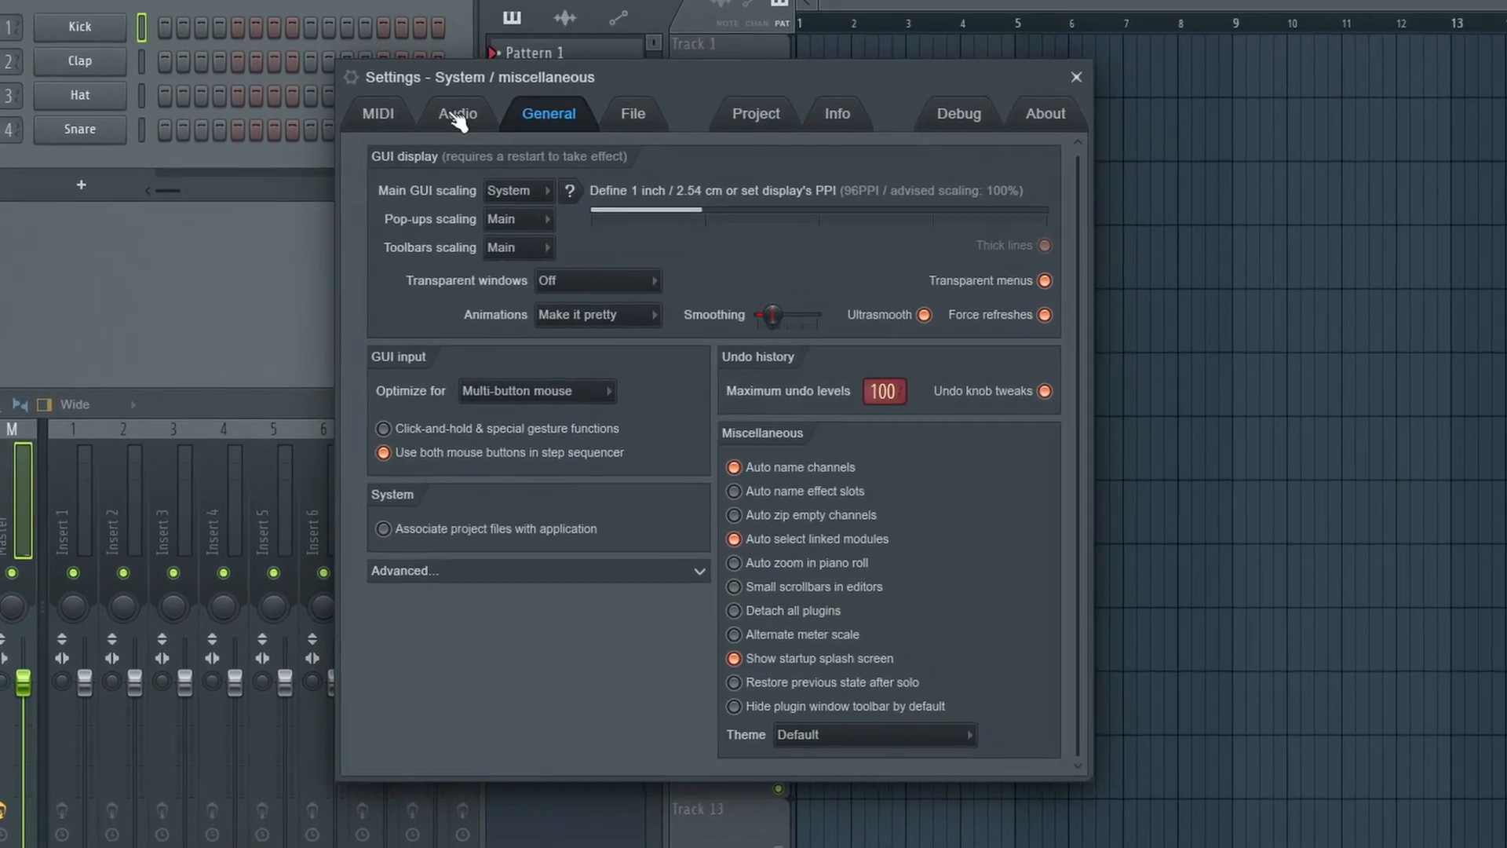
pyautogui.click(590, 197)
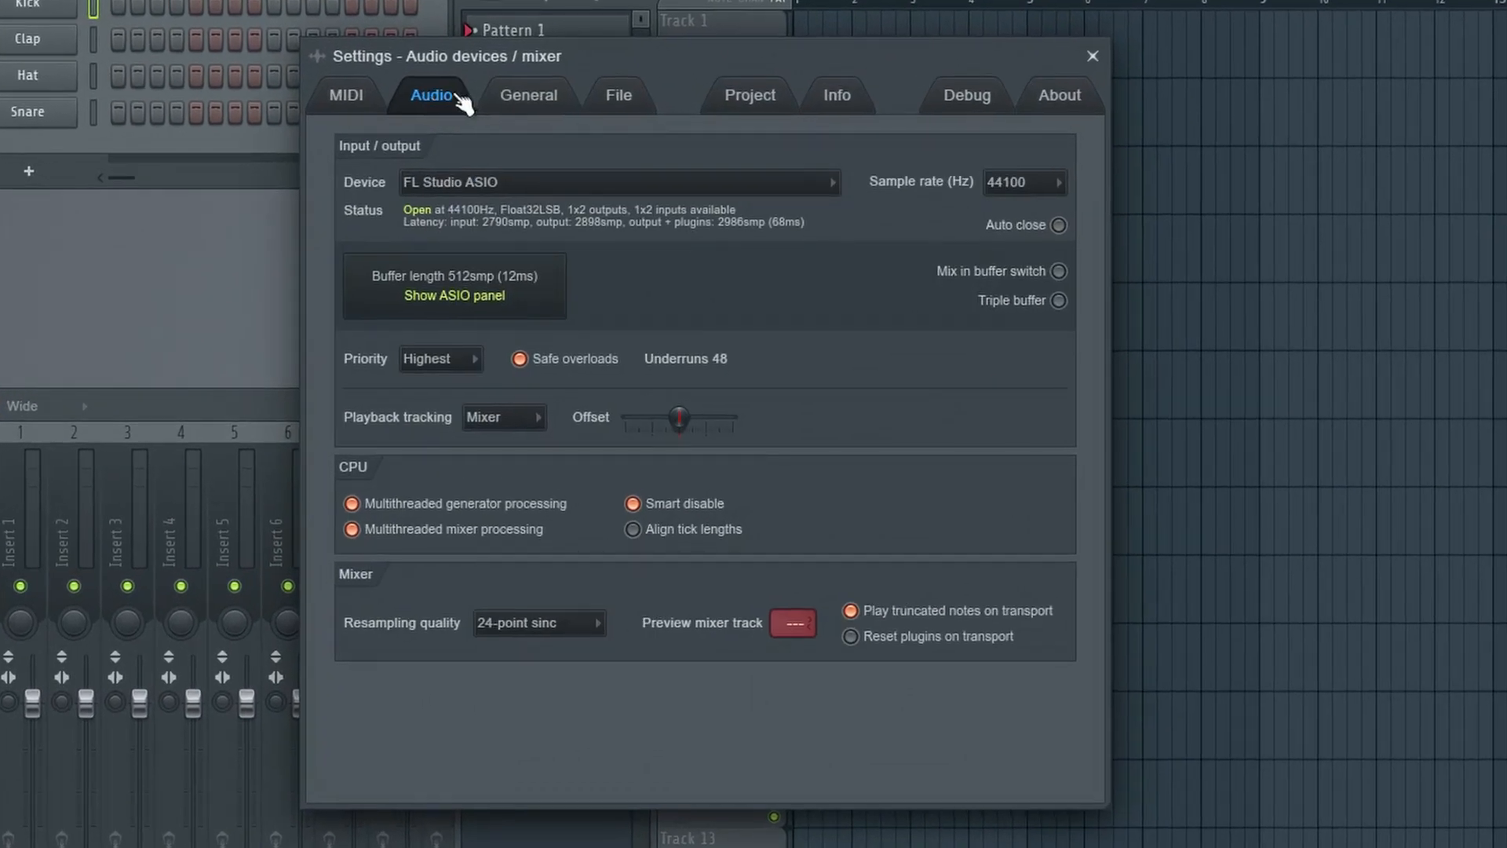
pyautogui.click(536, 187)
pyautogui.click(483, 209)
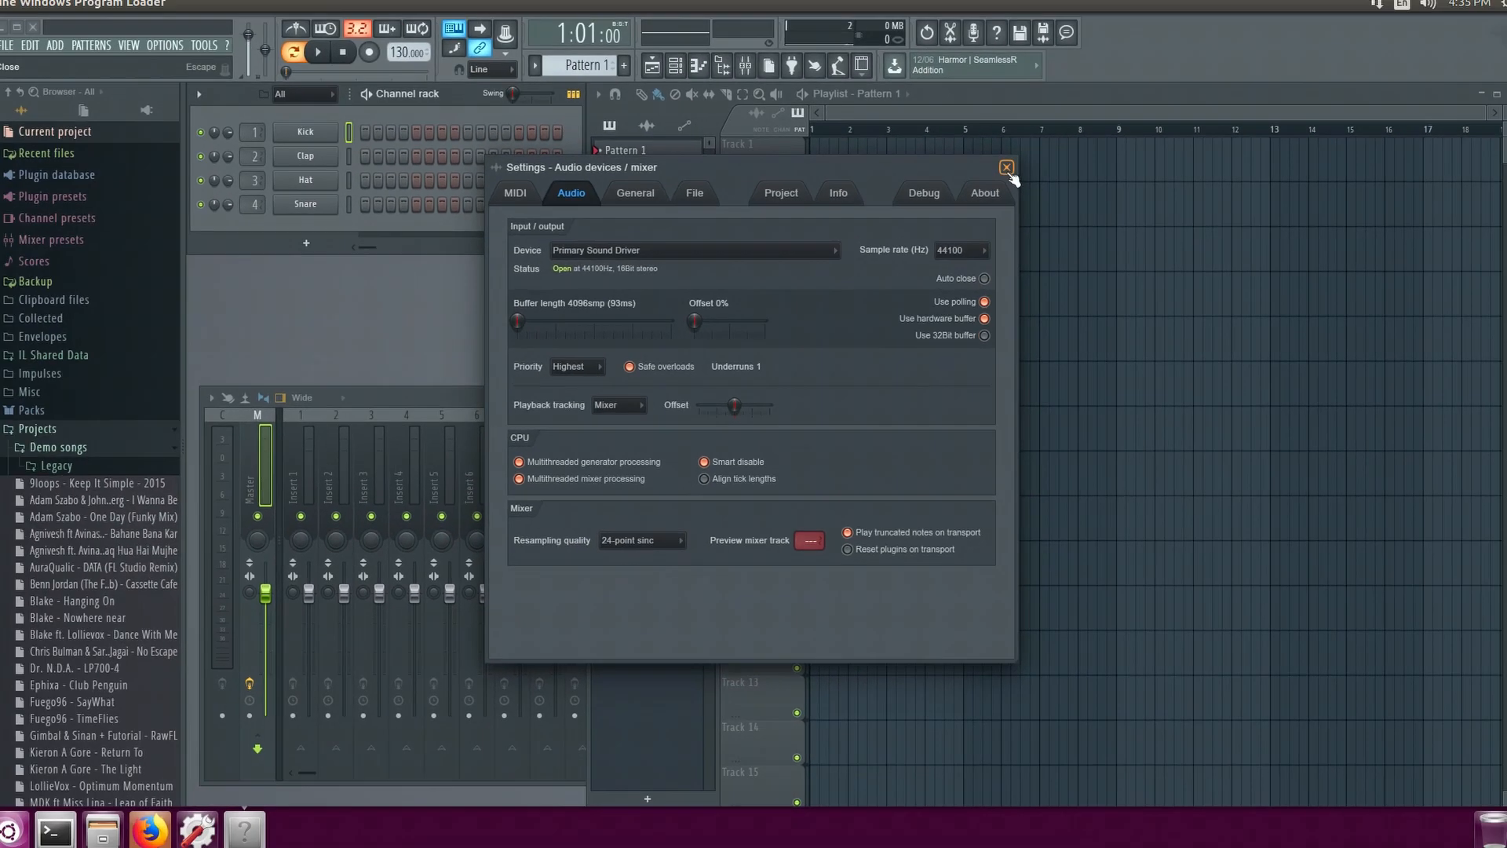
pyautogui.click(1057, 103)
# Step: Load the demo song "I Wanna Be" from the Legacy demo songs and zoom the playlist out
pyautogui.scroll(-5, 91, 573)
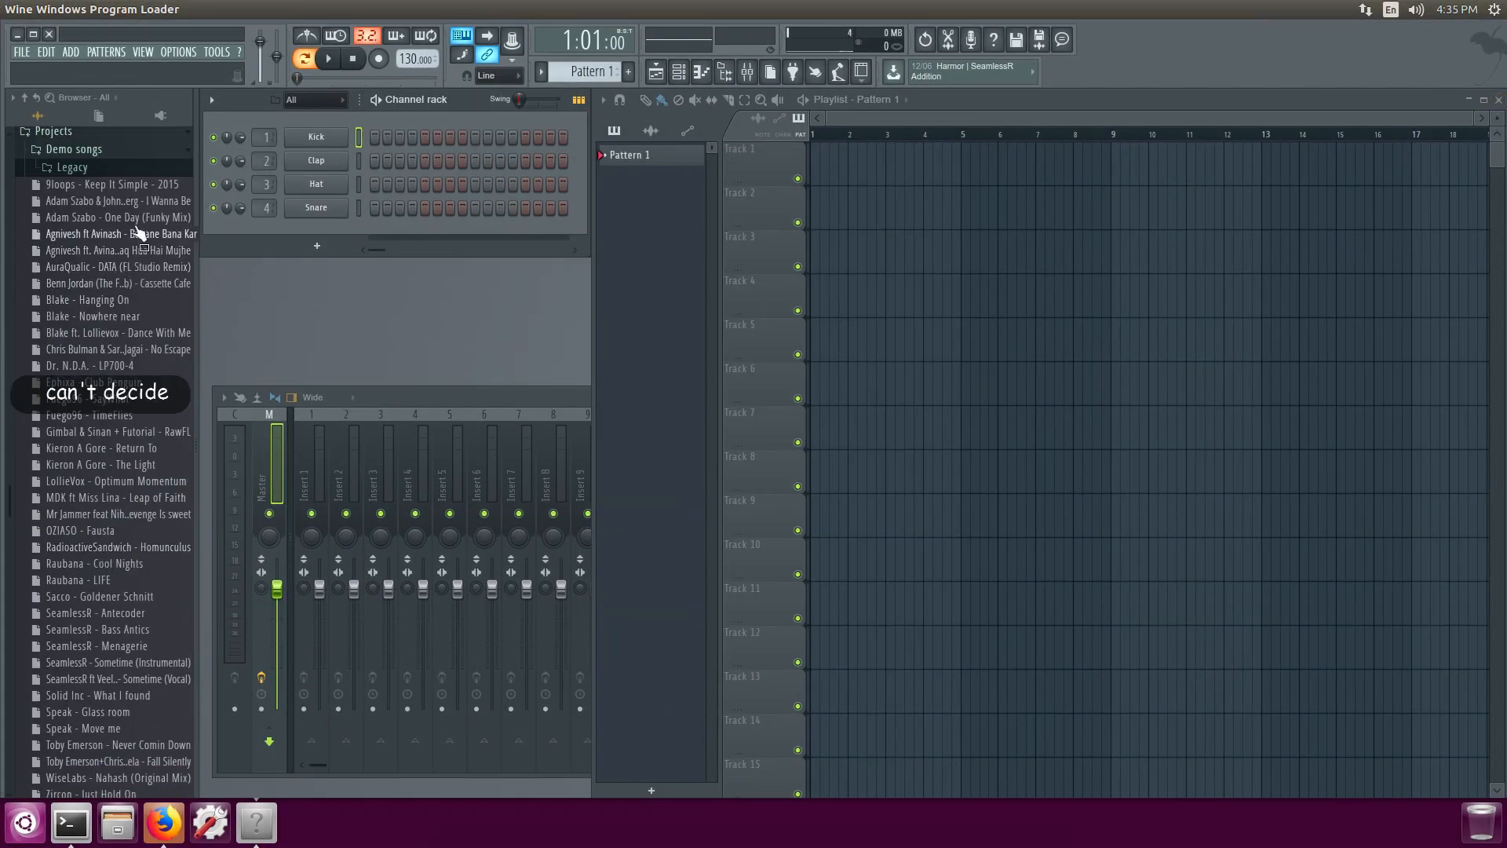
pyautogui.moveTo(117, 201); pyautogui.dragTo(388, 345)
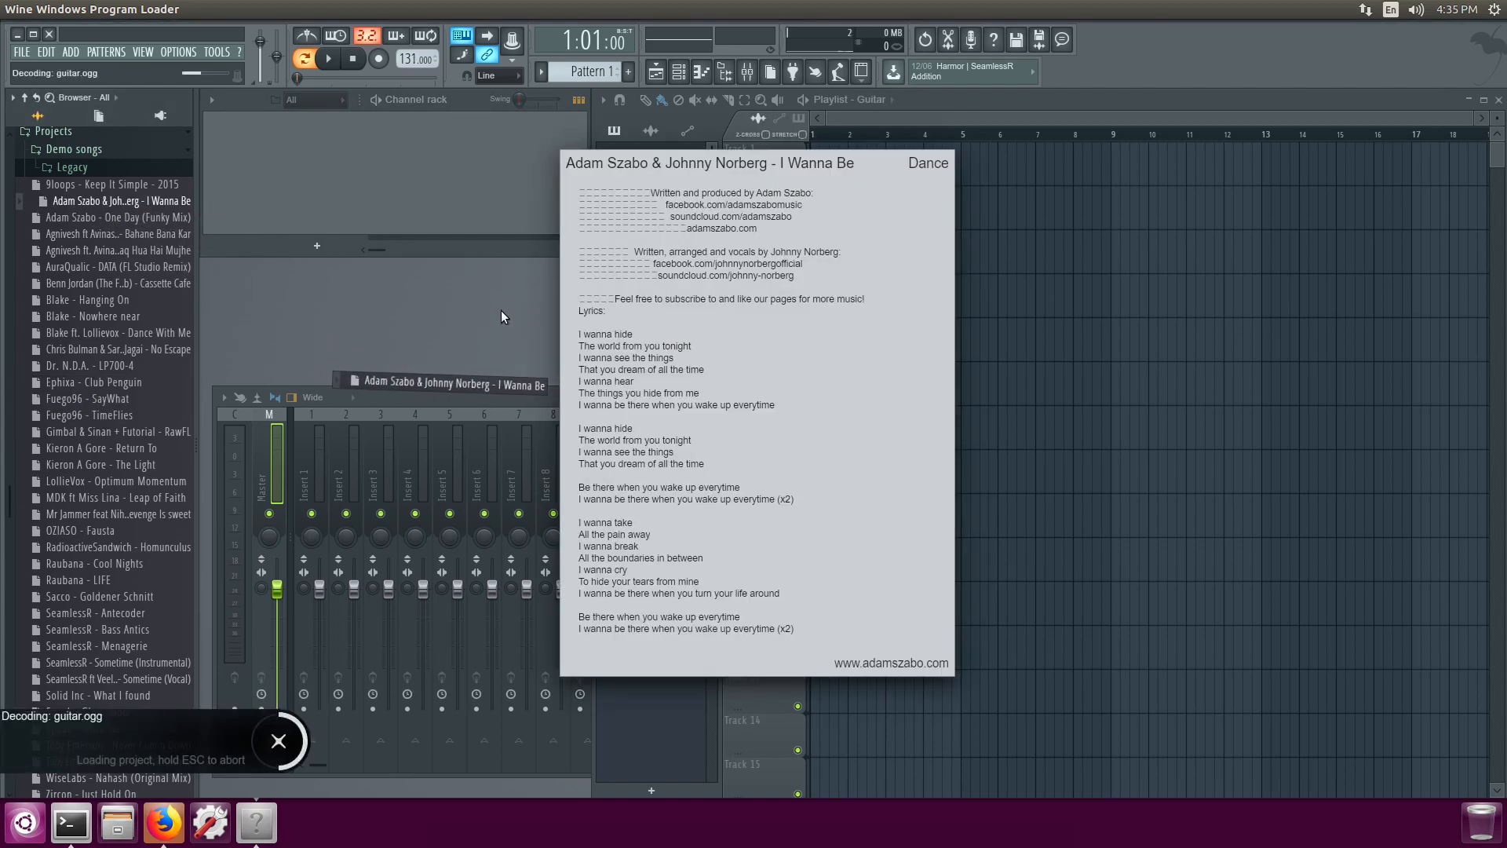
pyautogui.moveTo(842, 121); pyautogui.dragTo(950, 126)
pyautogui.keyDown('ctrl'); pyautogui.scroll(-8, 986, 279); pyautogui.keyUp('ctrl')
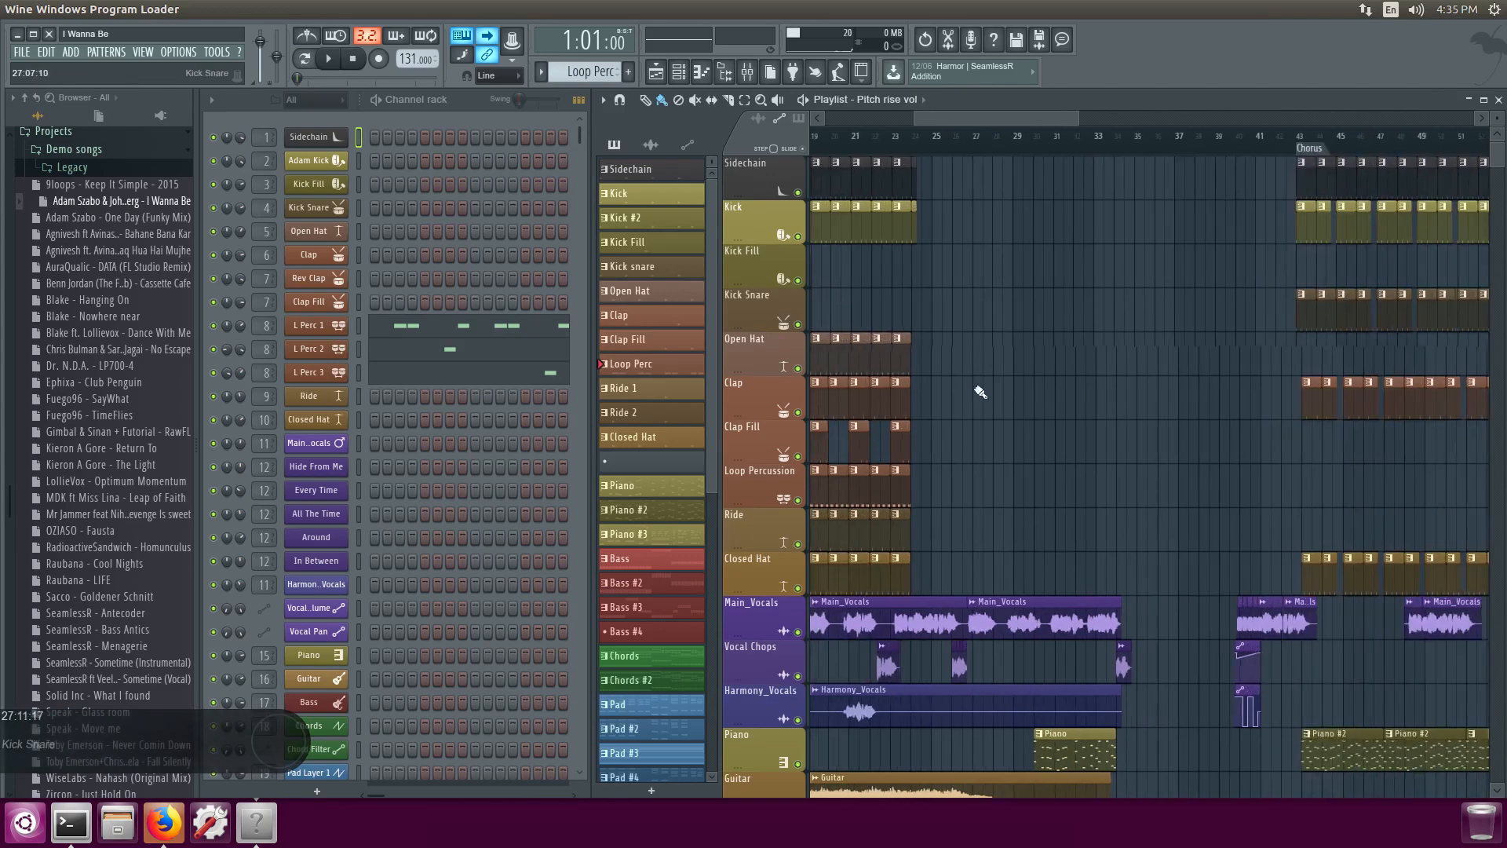
# Step: Play the song from a point in the playlist timeline, look over its tracks and stop playback
pyautogui.click(954, 135)
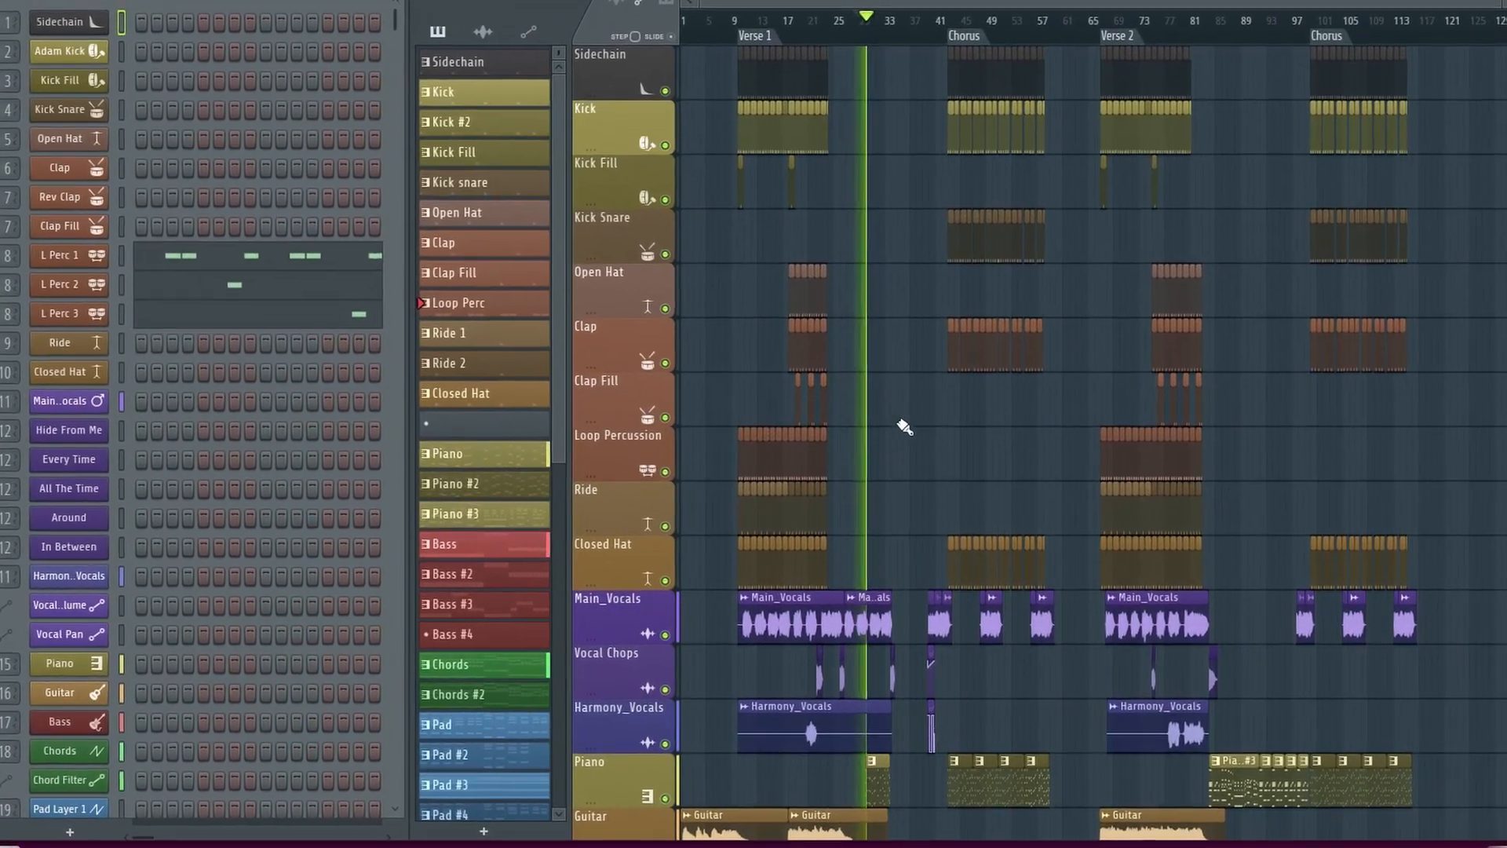
pyautogui.scroll(-5, 950, 438)
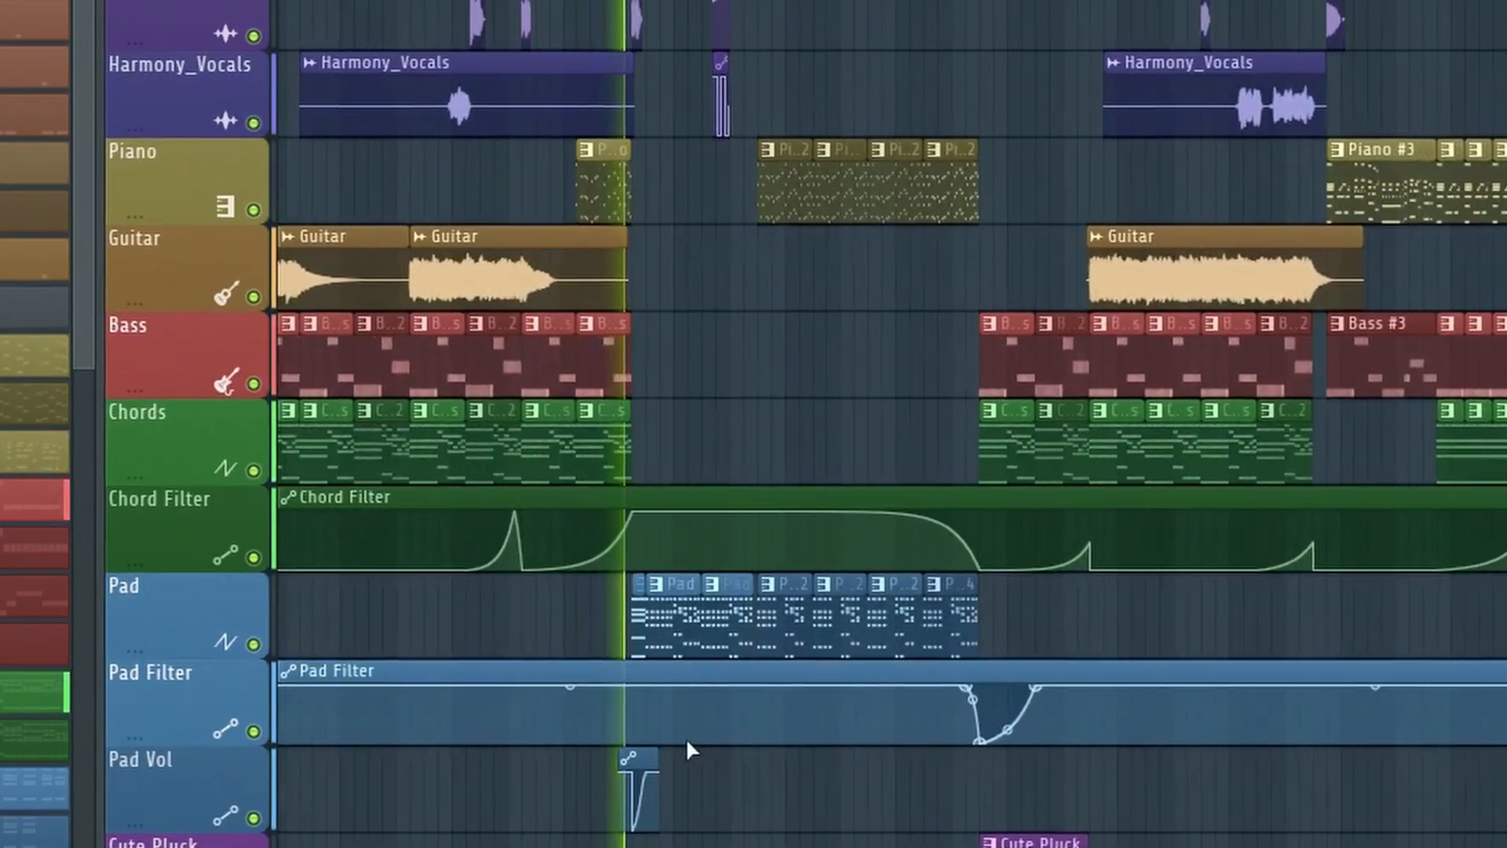
pyautogui.scroll(5, 707, 640)
pyautogui.scroll(1, 480, 733)
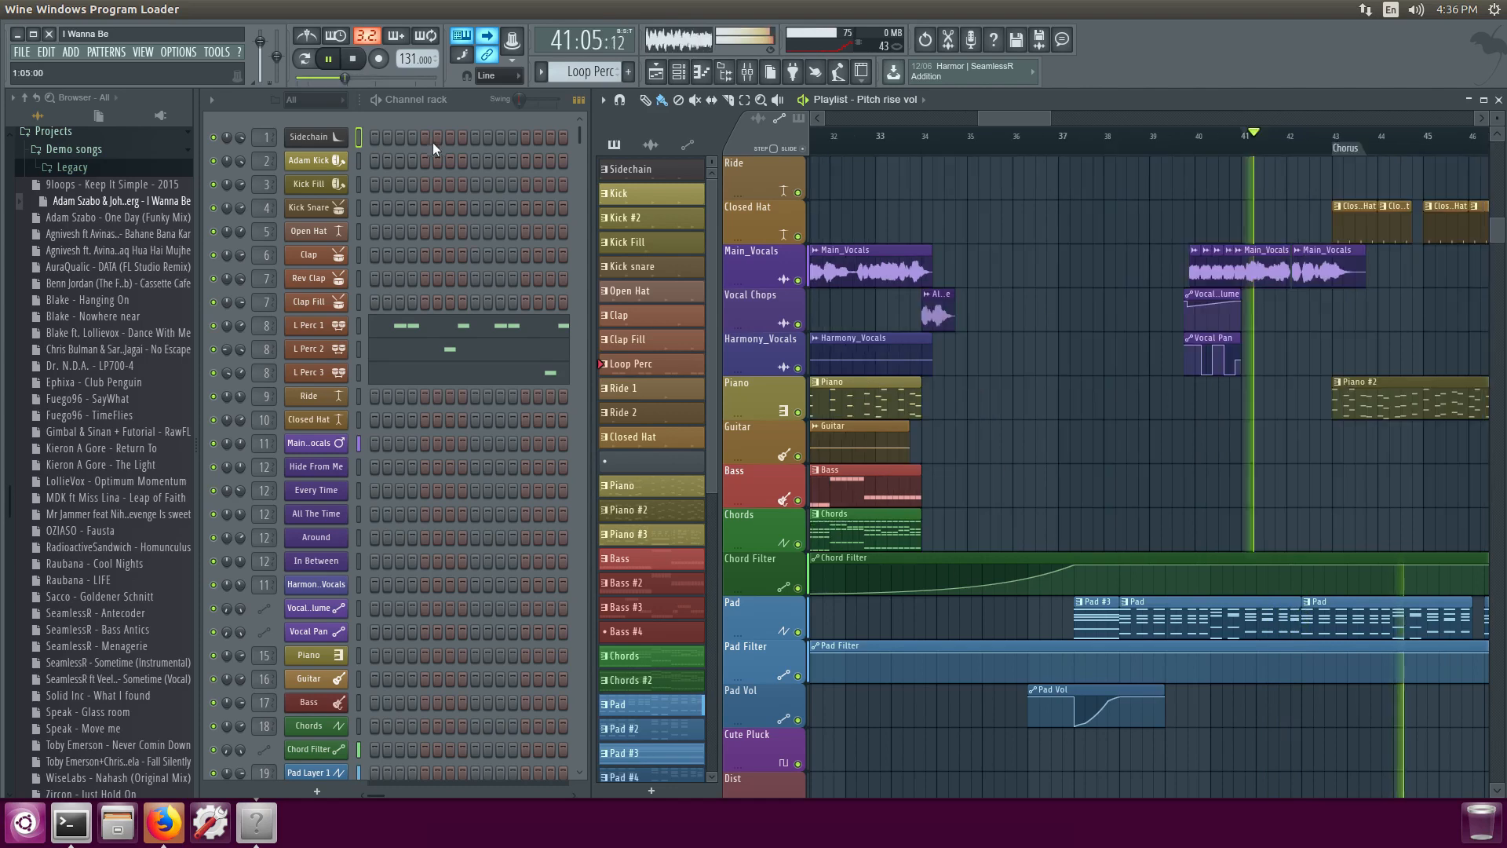
pyautogui.press('space')
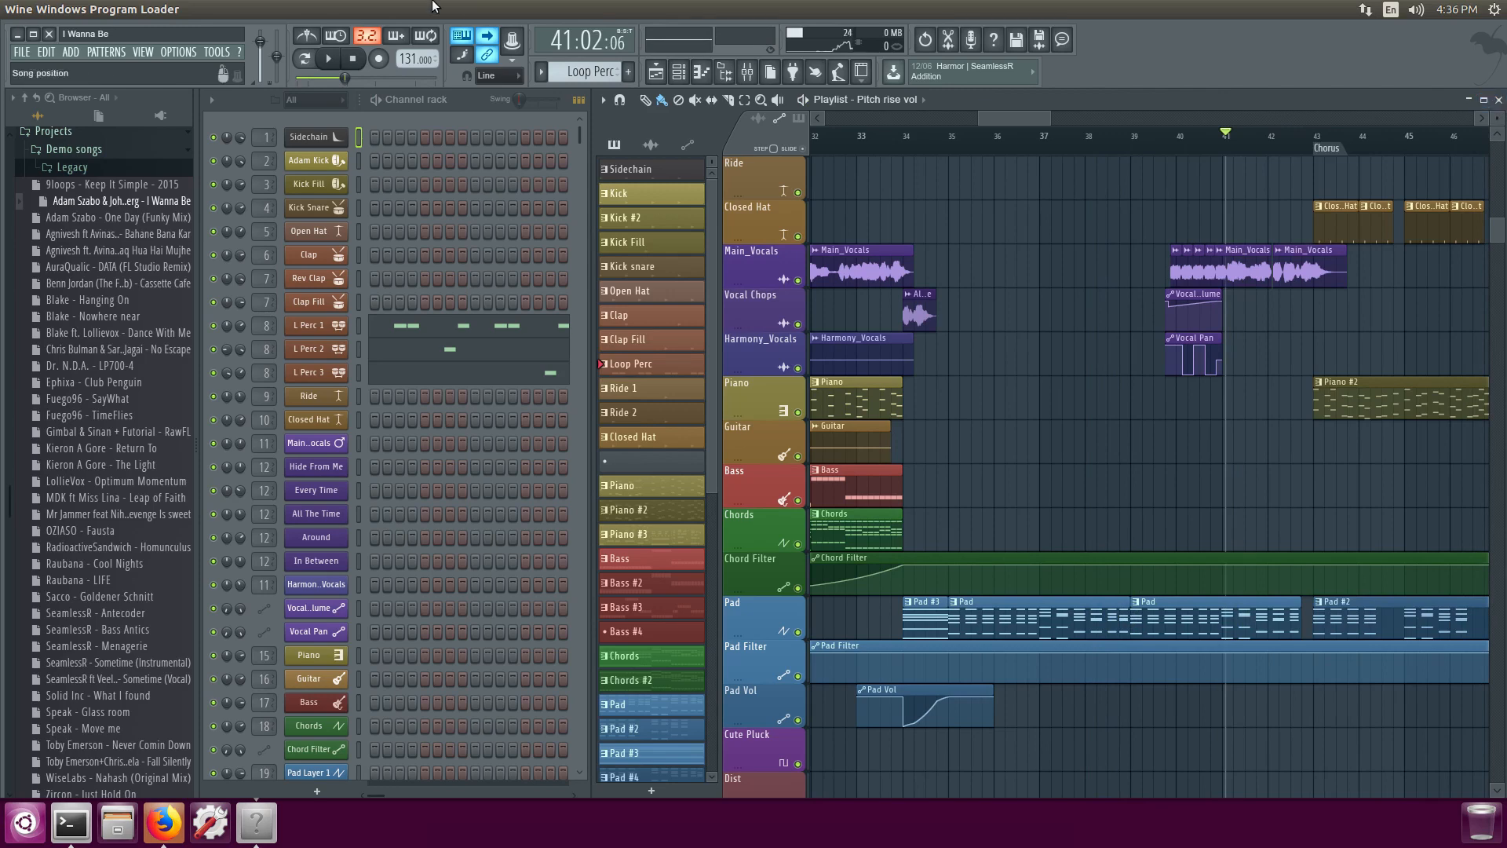
# Step: Quit FL Studio and close the editions window
pyautogui.click(54, 36)
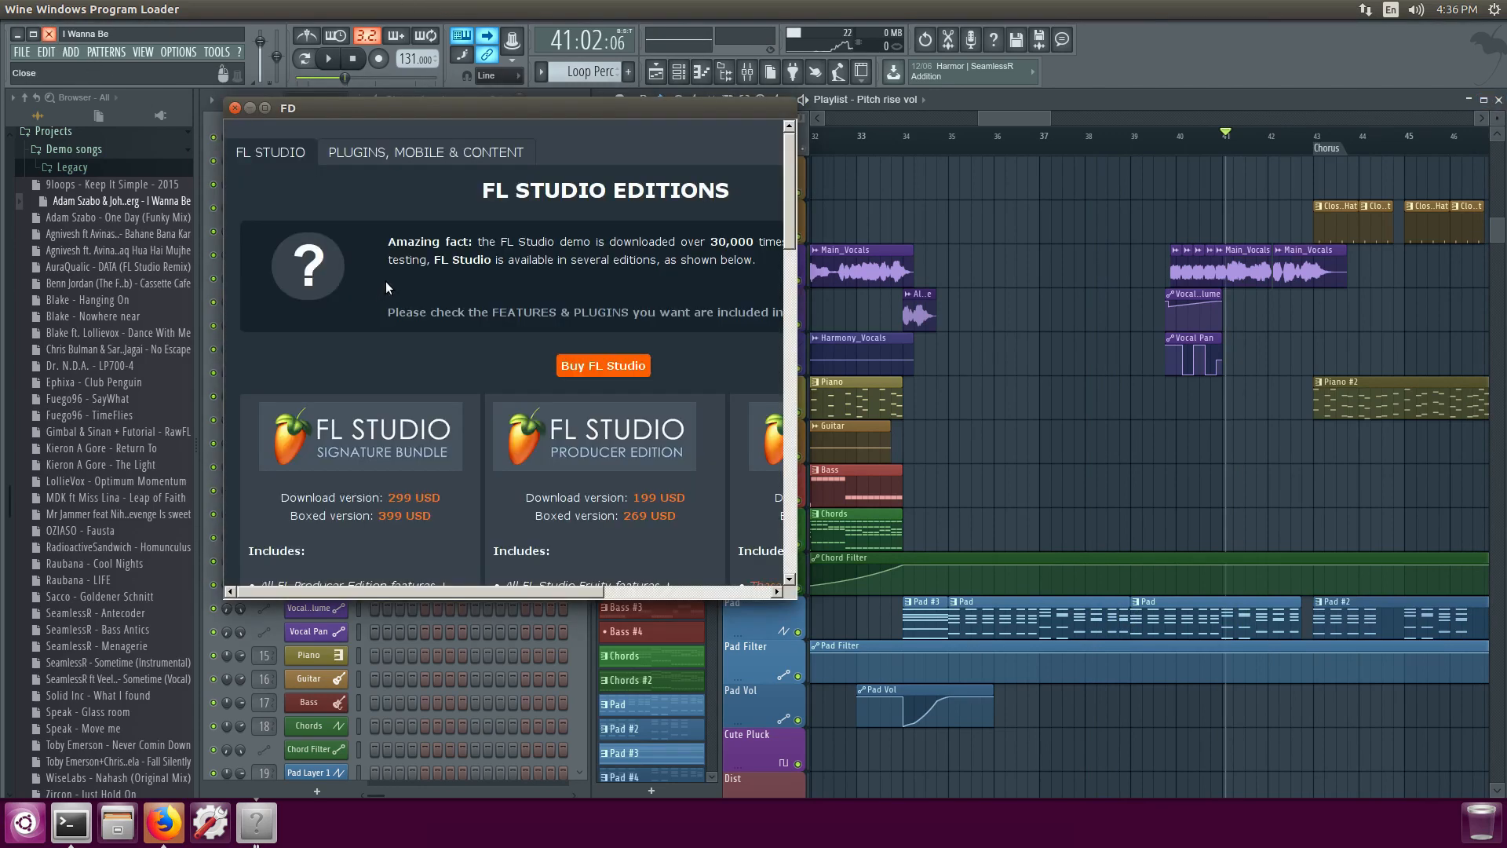
pyautogui.click(234, 108)
# Step: Switch to Firefox, open xferrecords.com in a new tab and sign in to the account
pyautogui.click(146, 835)
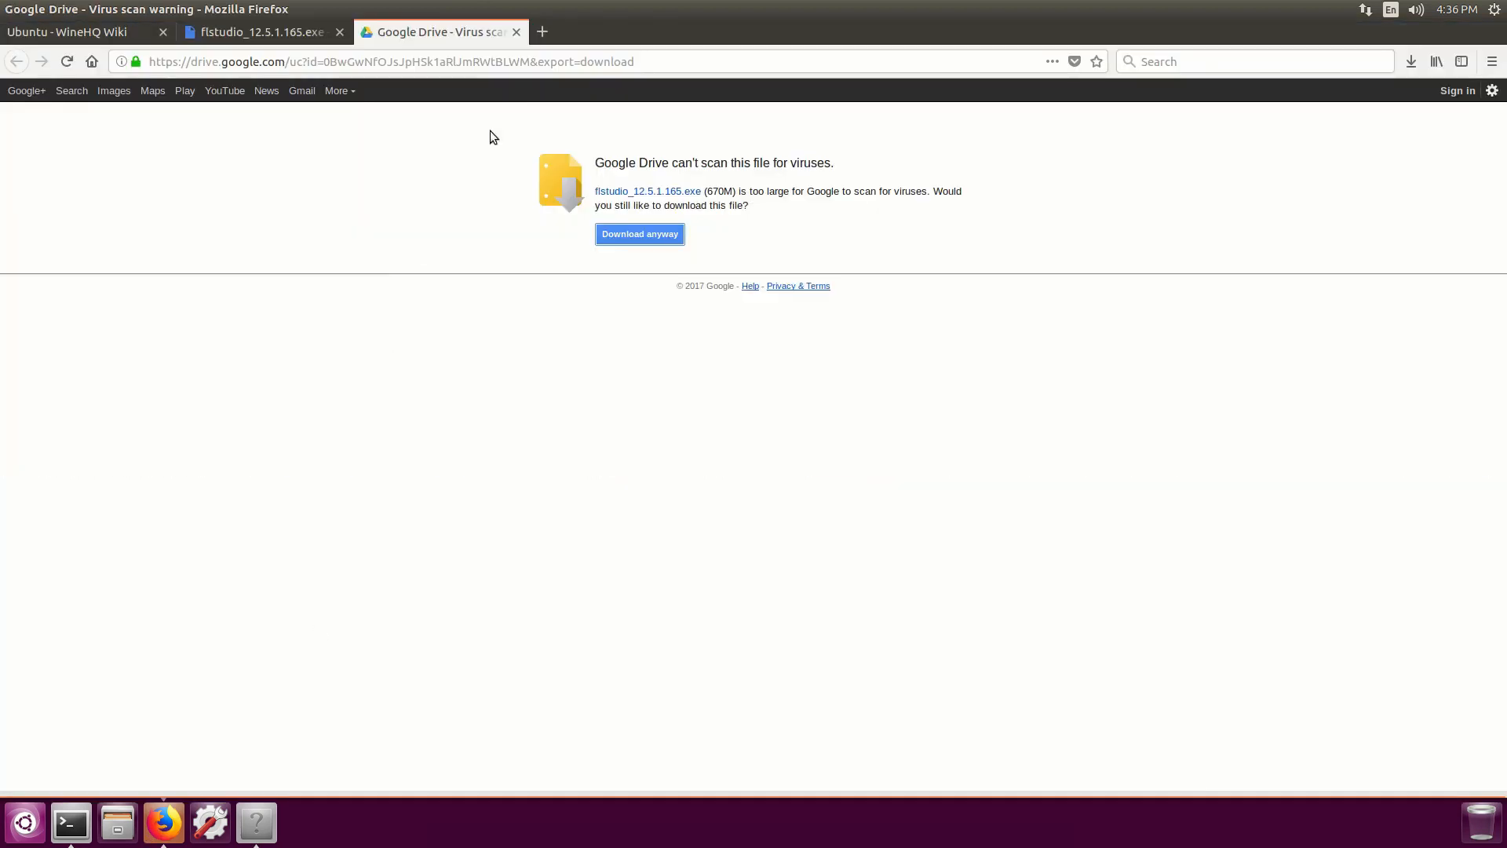
pyautogui.hotkey('ctrl', 't')
pyautogui.write('xferrecords.com')
pyautogui.press('Return')
pyautogui.click(1129, 100)
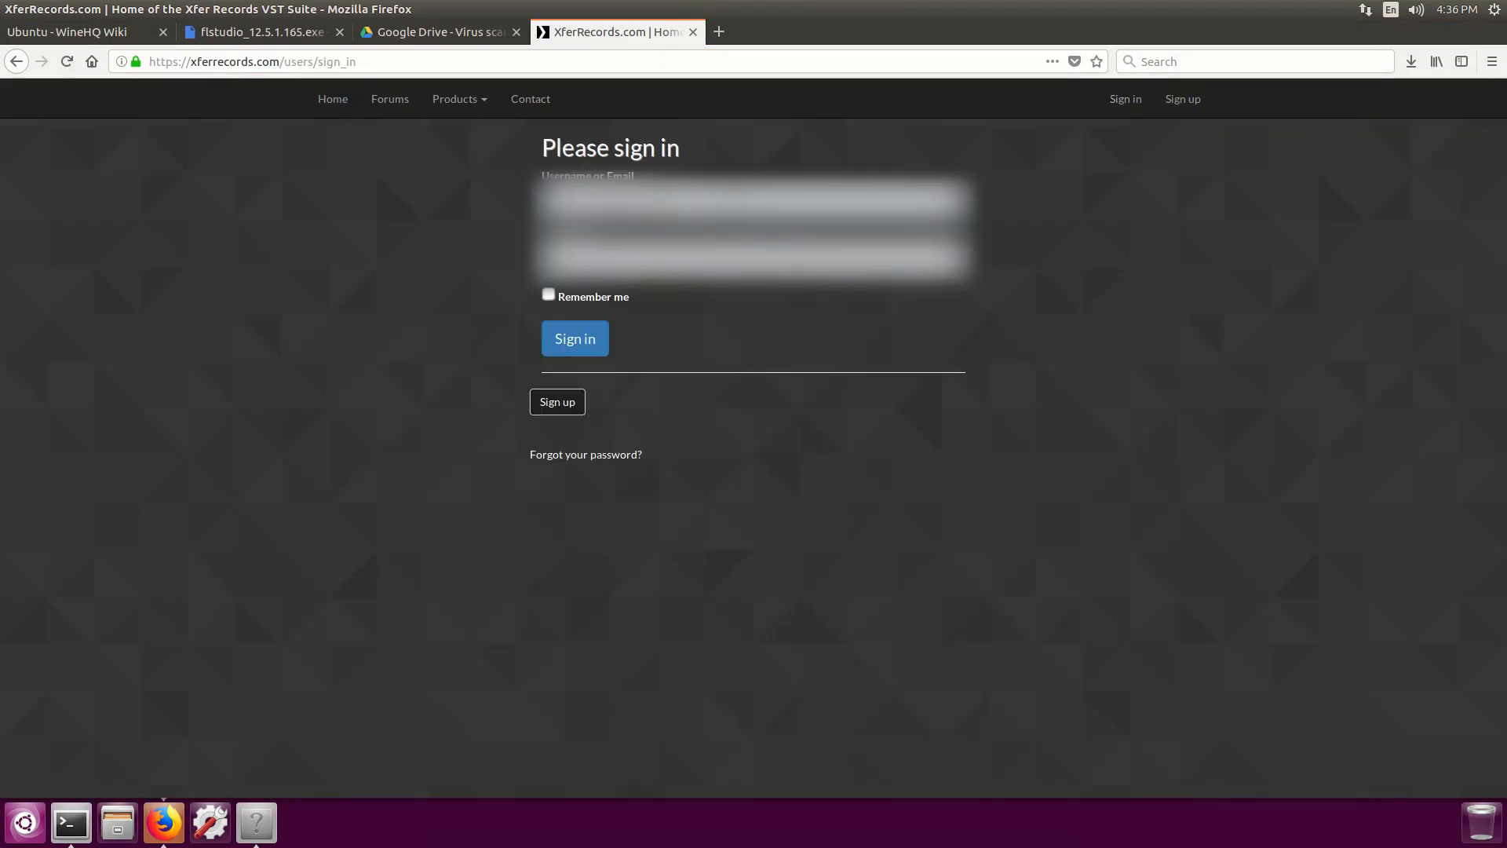
pyautogui.press('Return')
pyautogui.click(185, 209)
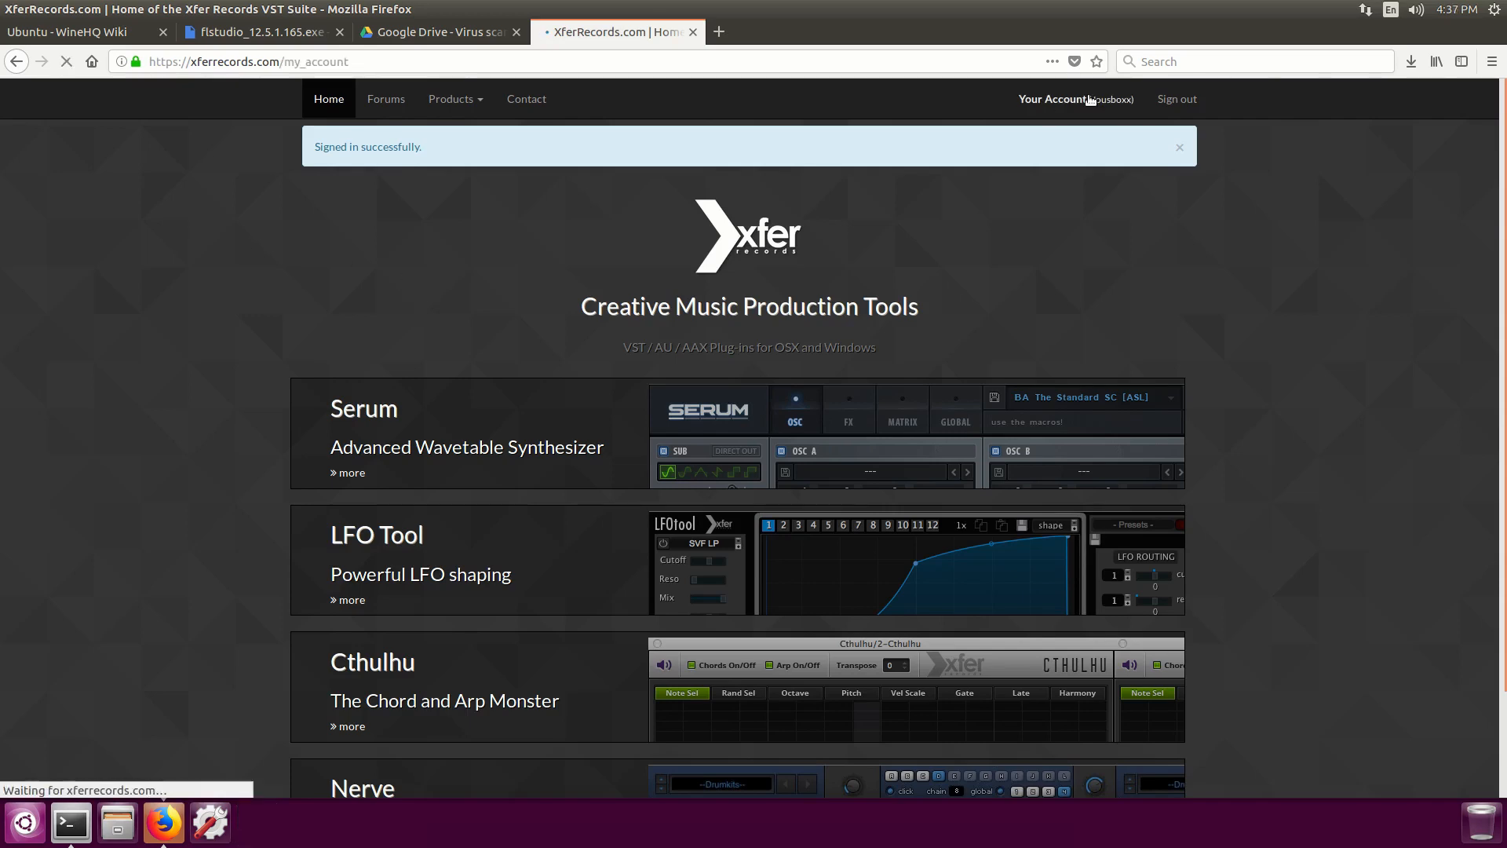
# Step: Open Serum's available downloads from the account page and download the full v1.21b4 Windows installer
pyautogui.click(1075, 99)
pyautogui.click(981, 257)
pyautogui.scroll(-2, 1097, 329)
pyautogui.click(1097, 324)
pyautogui.press('Return')
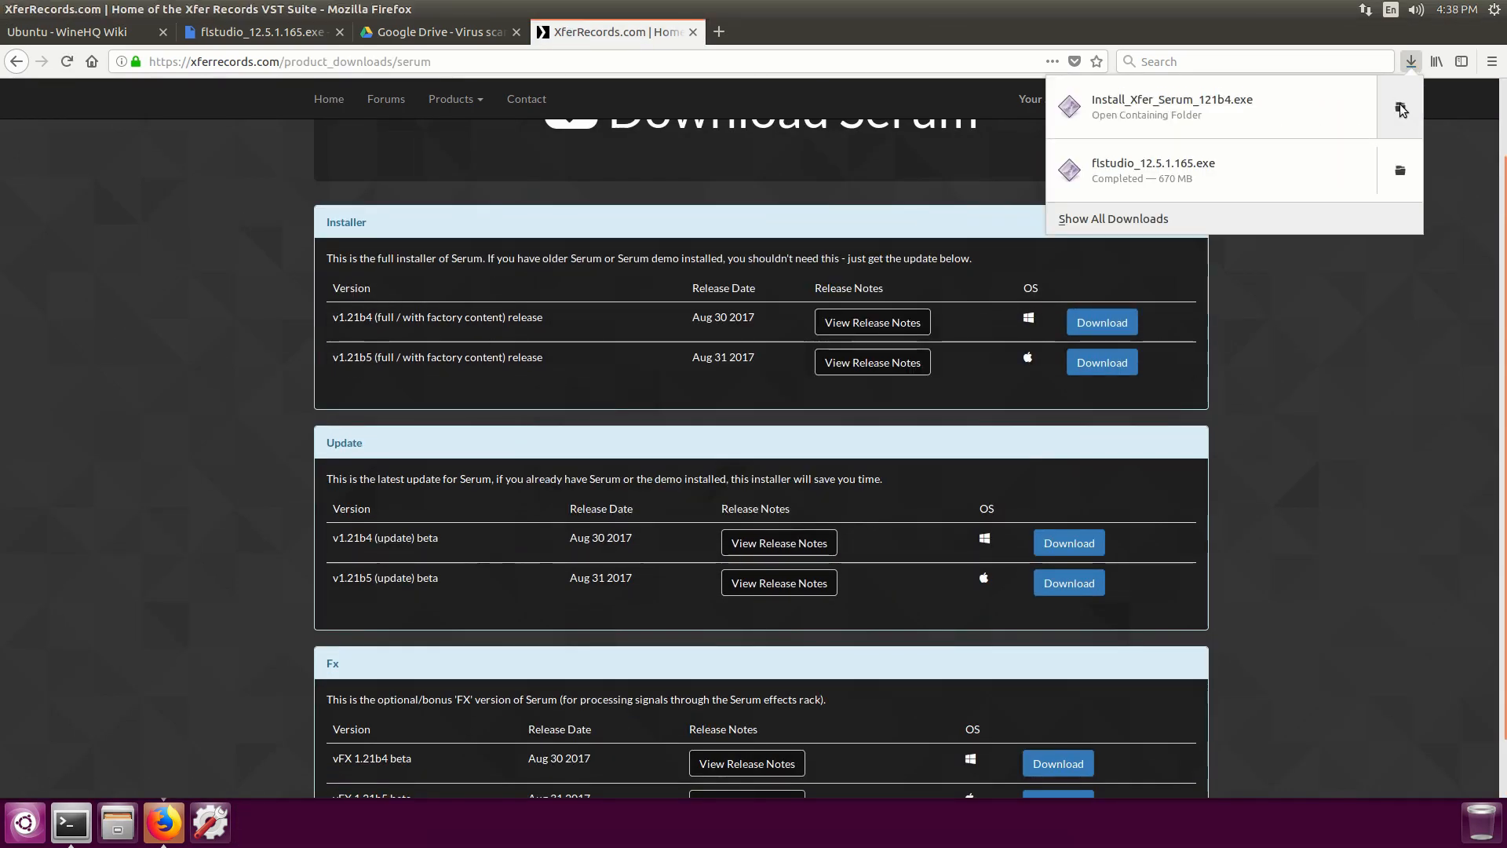
# Step: Run Install_Xfer_Serum_121b4.exe from the Downloads folder and choose components including VST (x64), excluding VST (Win32) and AAX (ProTools x32)
pyautogui.click(1402, 110)
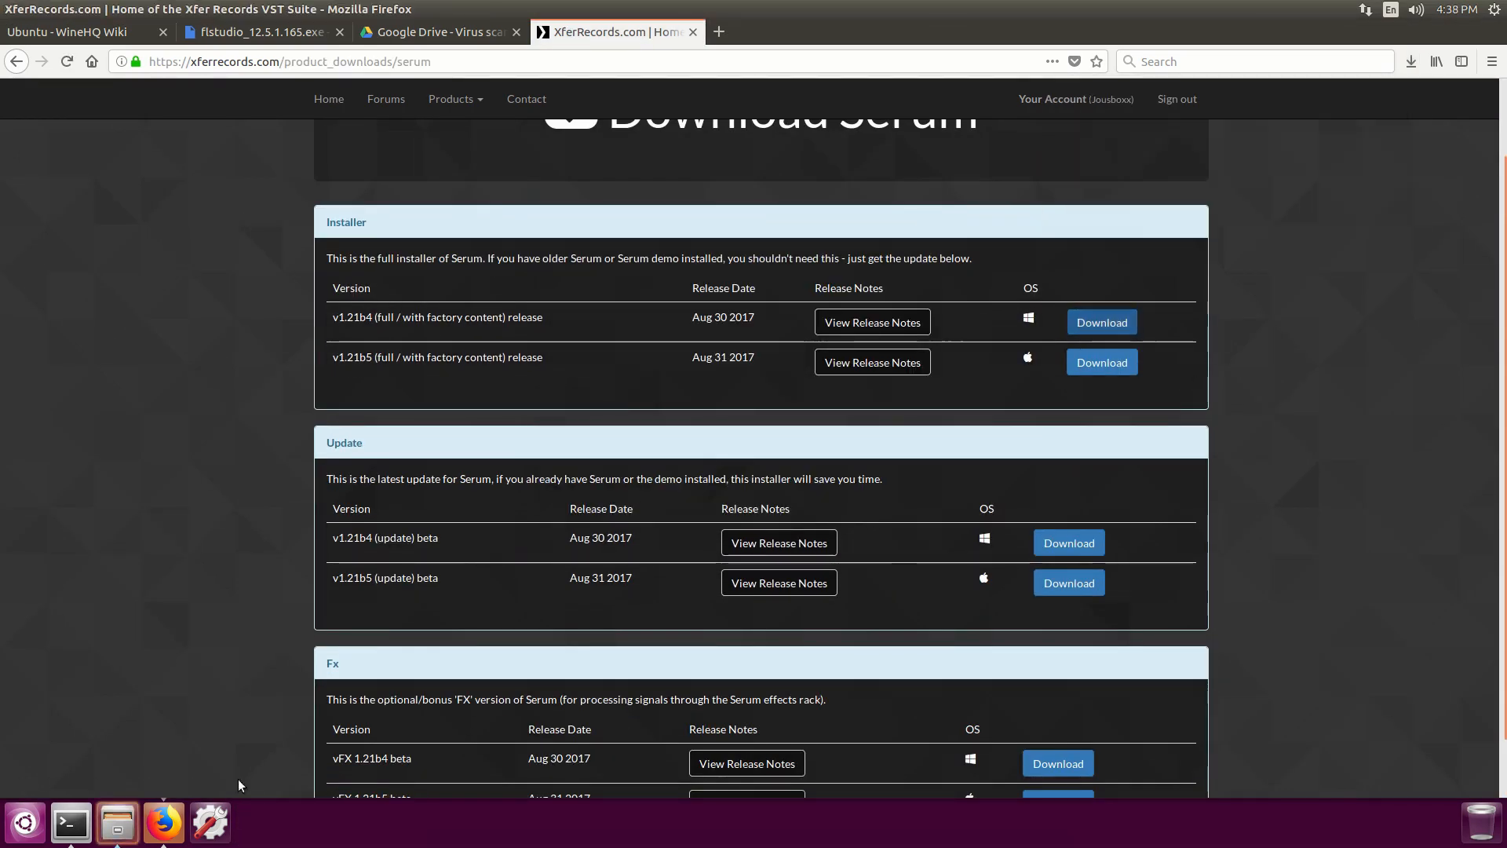
pyautogui.doubleClick(216, 428)
pyautogui.click(837, 562)
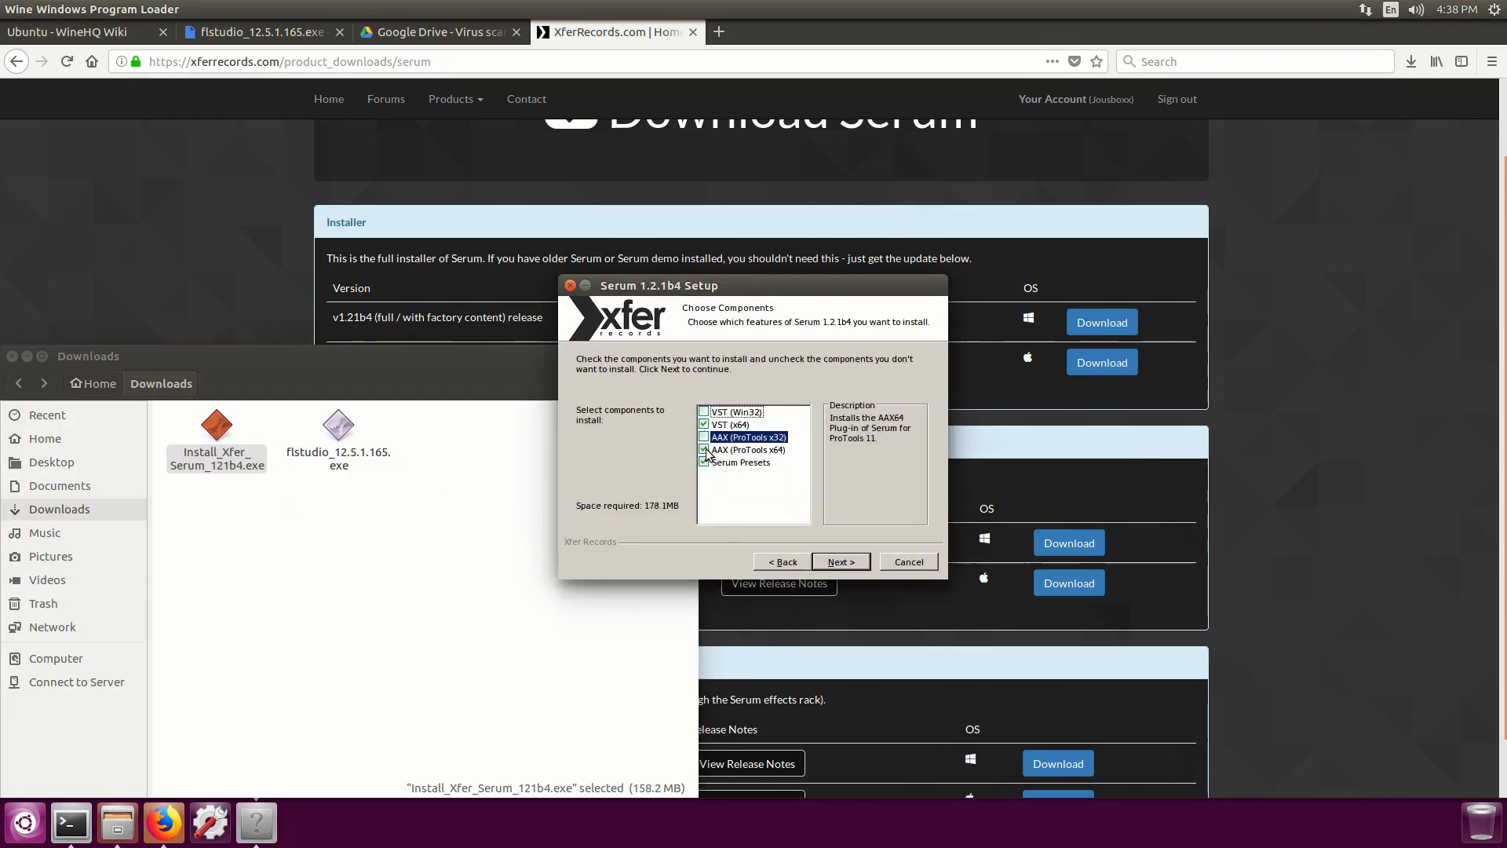
pyautogui.click(838, 562)
# Step: Set the x64 VST destination to the vst folder in the home directory and install Serum, closing the file window when done
pyautogui.click(879, 468)
pyautogui.click(747, 660)
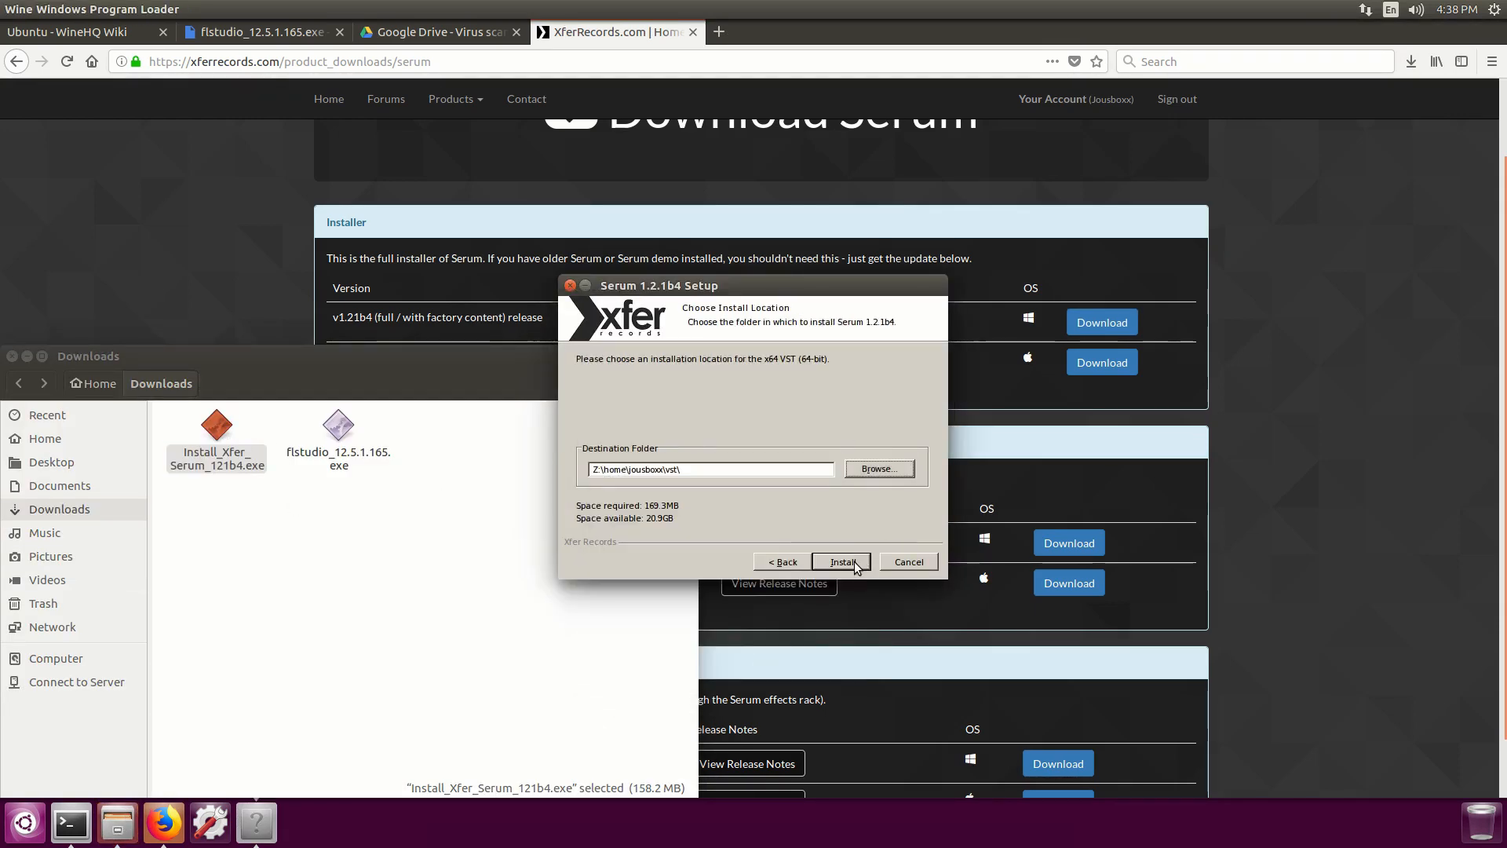
pyautogui.click(854, 563)
pyautogui.click(854, 563)
pyautogui.click(27, 356)
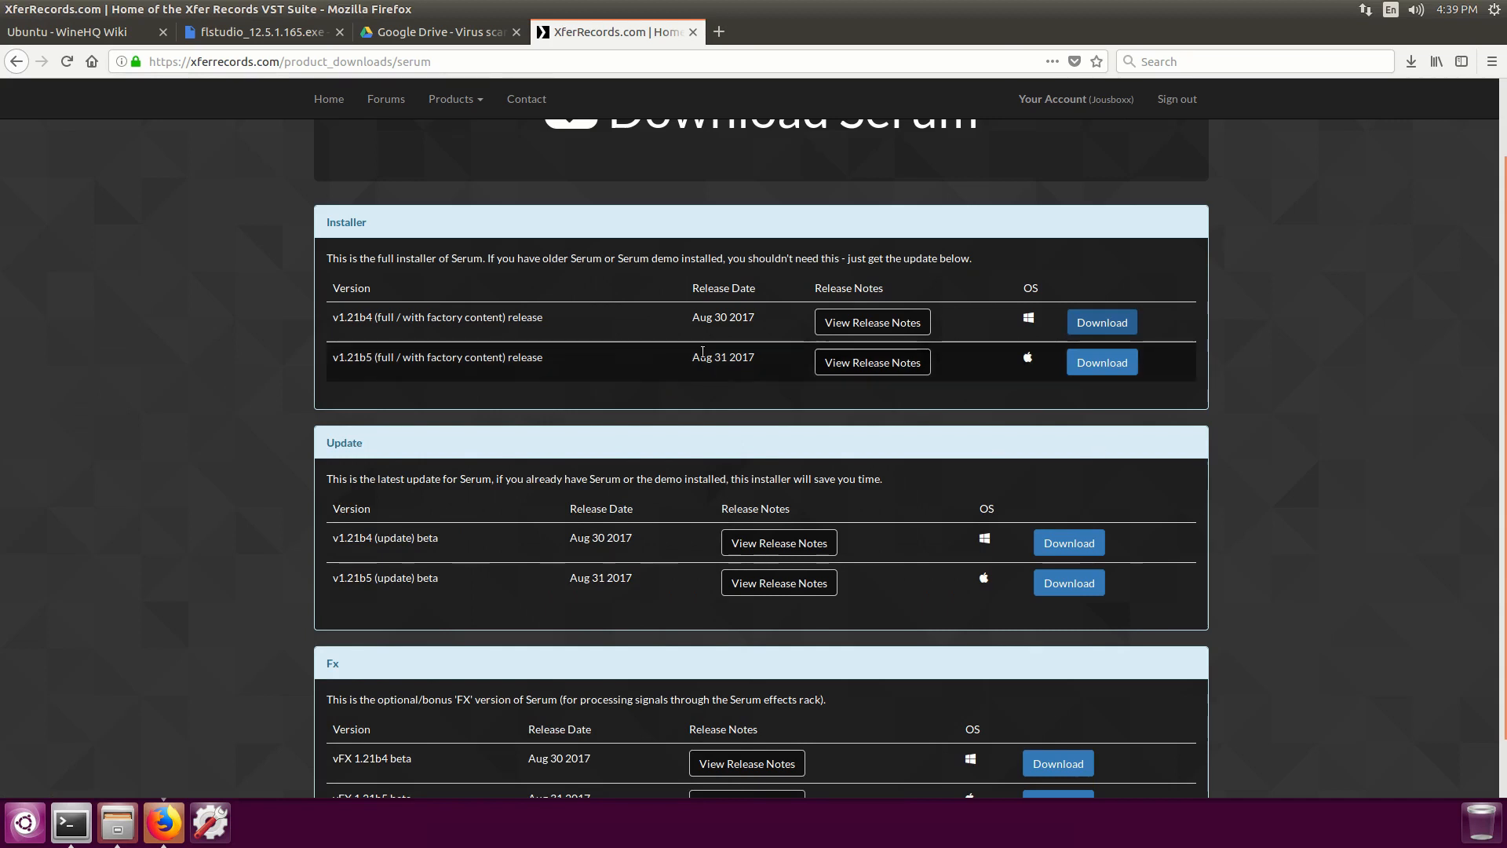
# Step: Return to the Xfer account page and copy the Serum serial
pyautogui.scroll(3, 698, 347)
pyautogui.click(17, 62)
pyautogui.tripleClick(444, 261)
pyautogui.rightClick(444, 261)
pyautogui.click(466, 314)
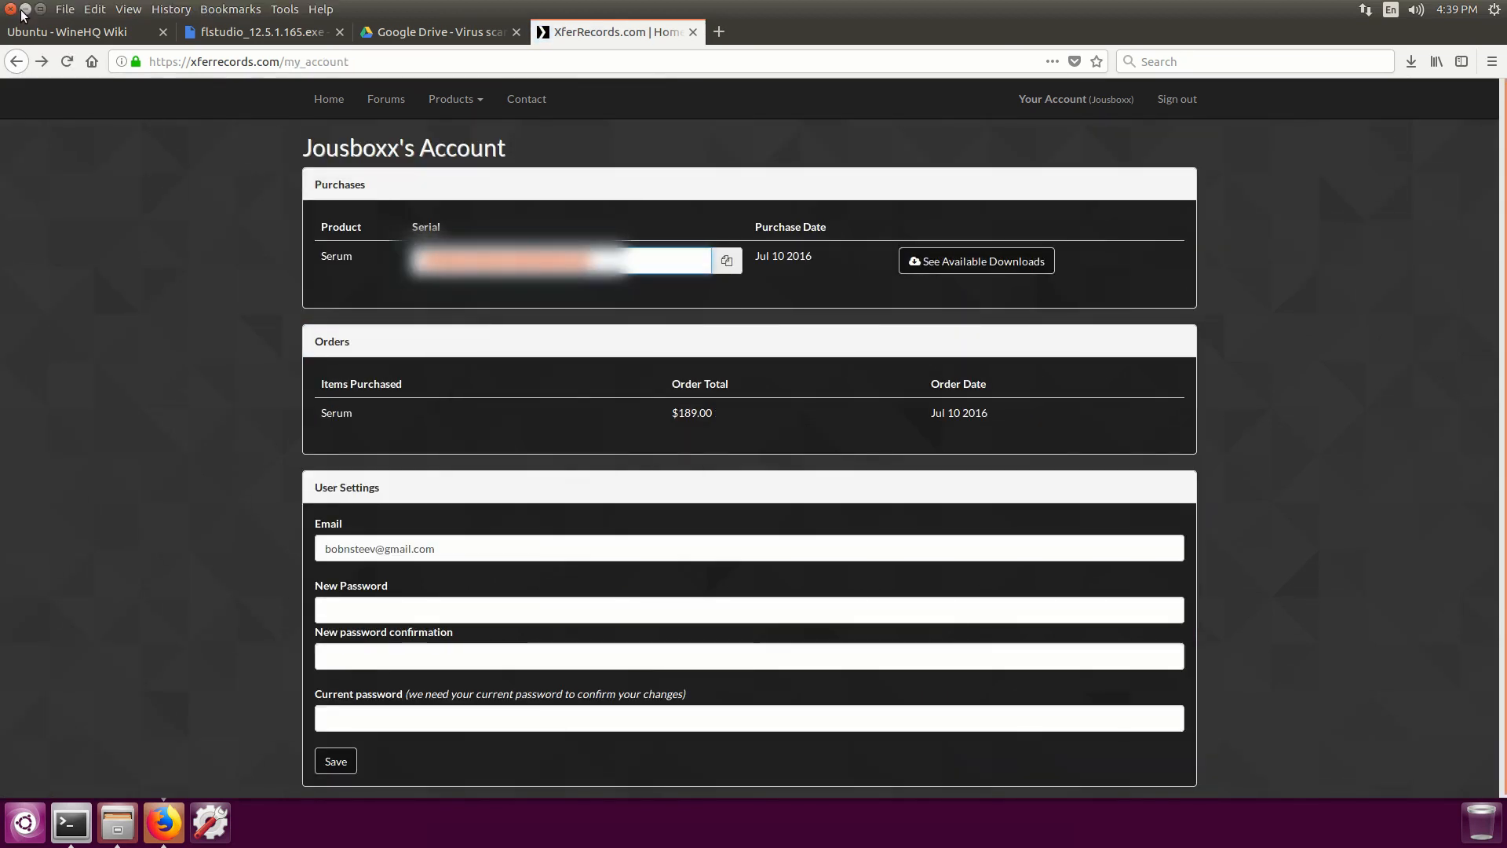
# Step: Show the desktop and launch FL Studio
pyautogui.press('ctrl+super+d')
pyautogui.click(99, 129)
pyautogui.doubleClick(76, 136)
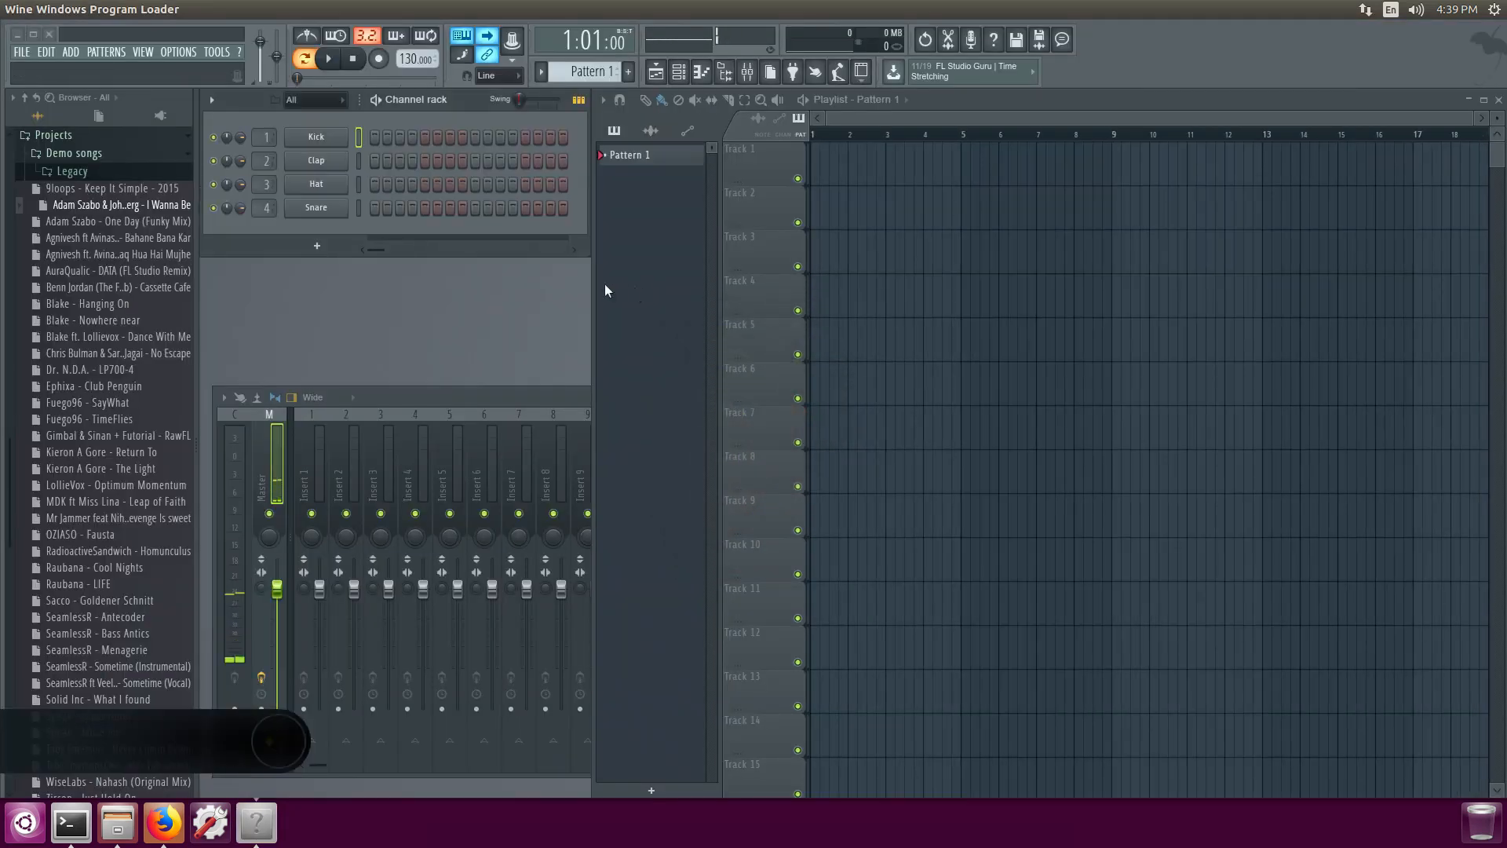
# Step: Open the Plugin Manager from the full generator plugin list when adding a new channel
pyautogui.click(311, 250)
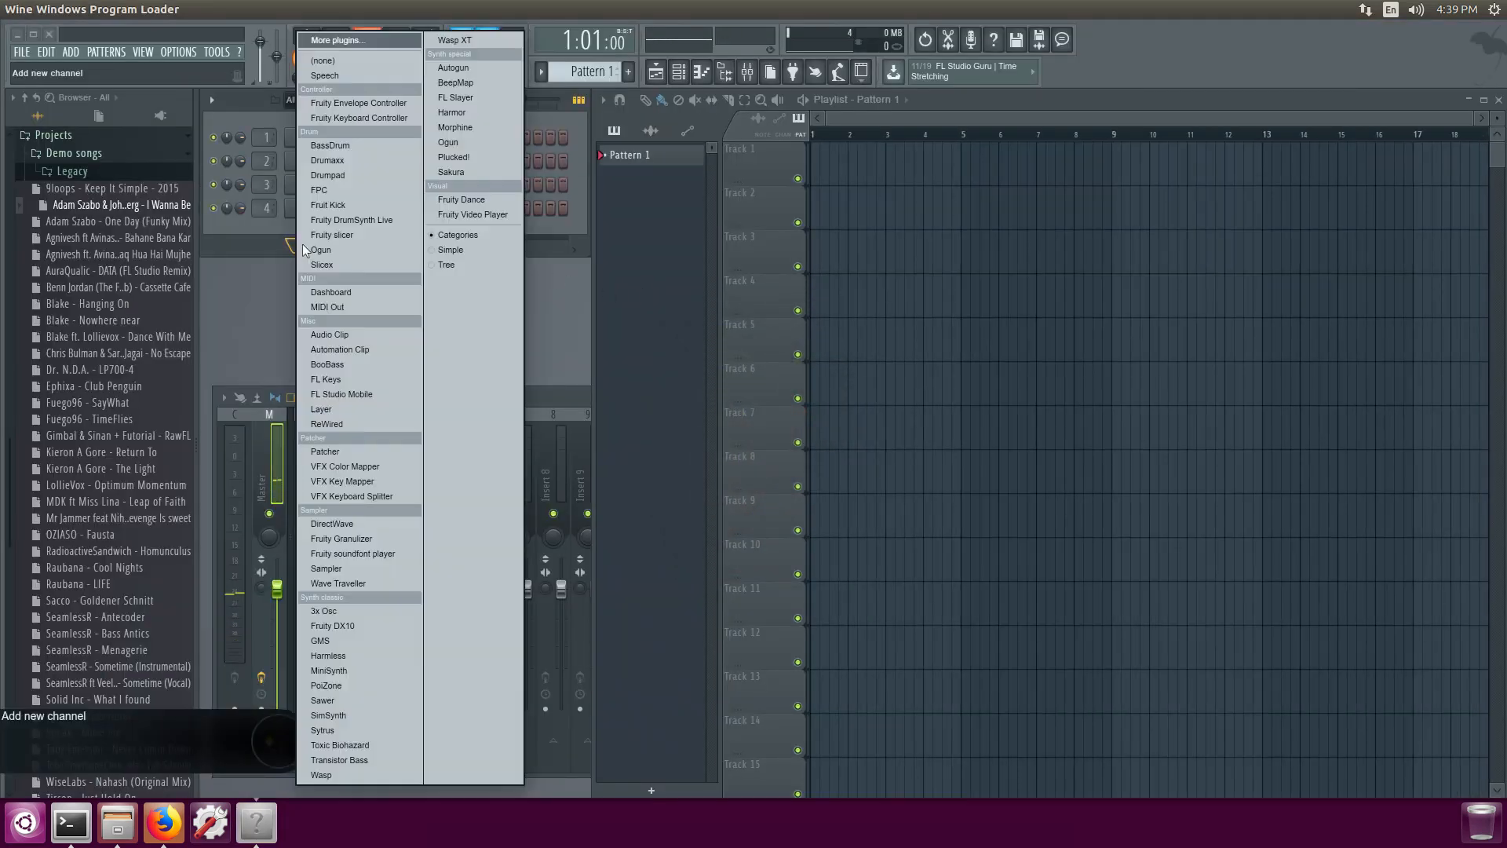
pyautogui.click(353, 41)
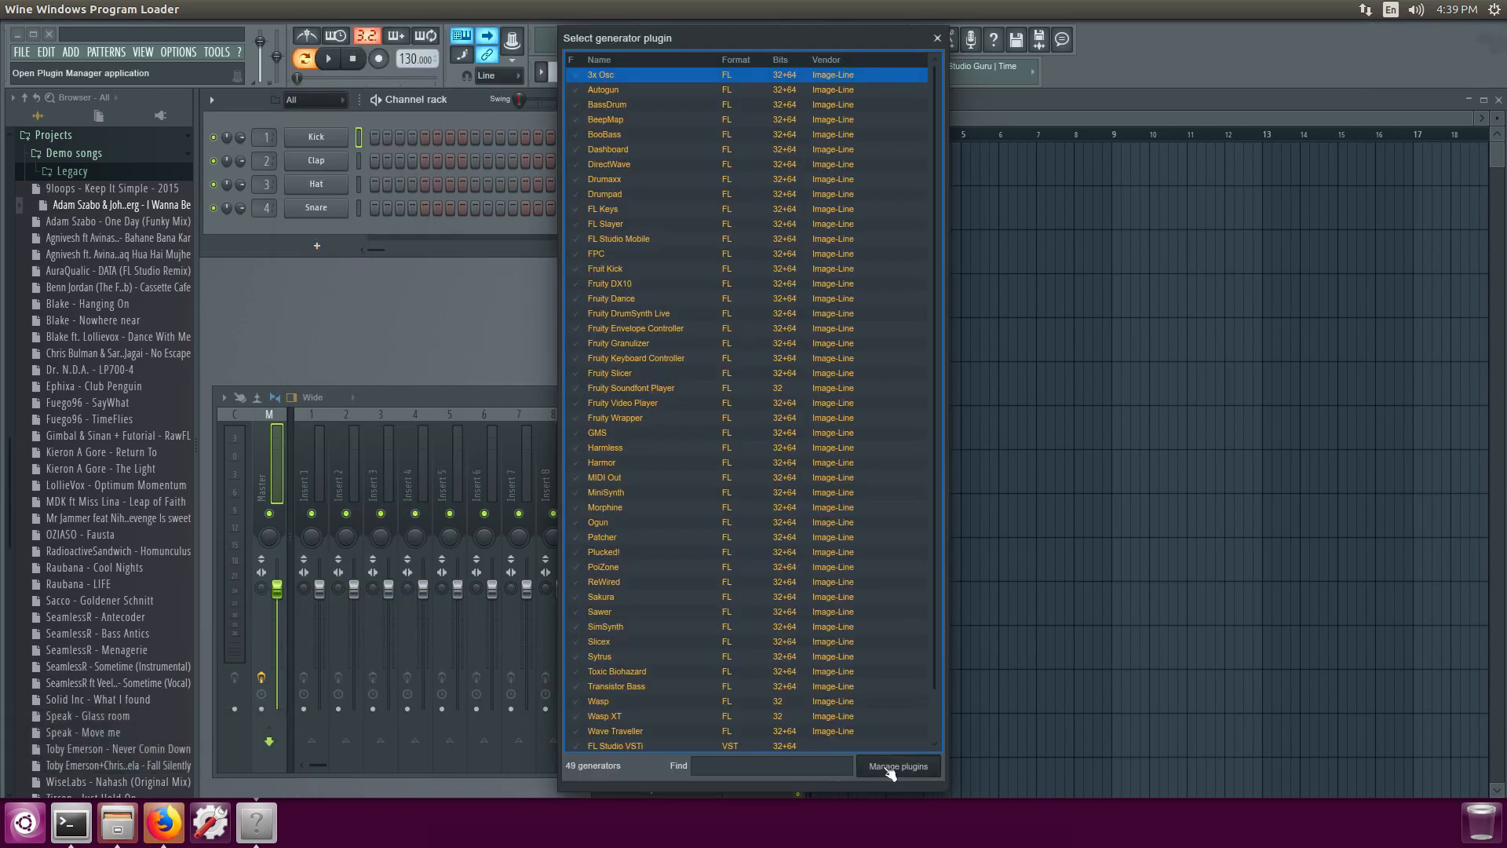
pyautogui.click(889, 771)
# Step: Add the vst folder in the home directory to the plugin search paths and start a plugin scan
pyautogui.click(16, 172)
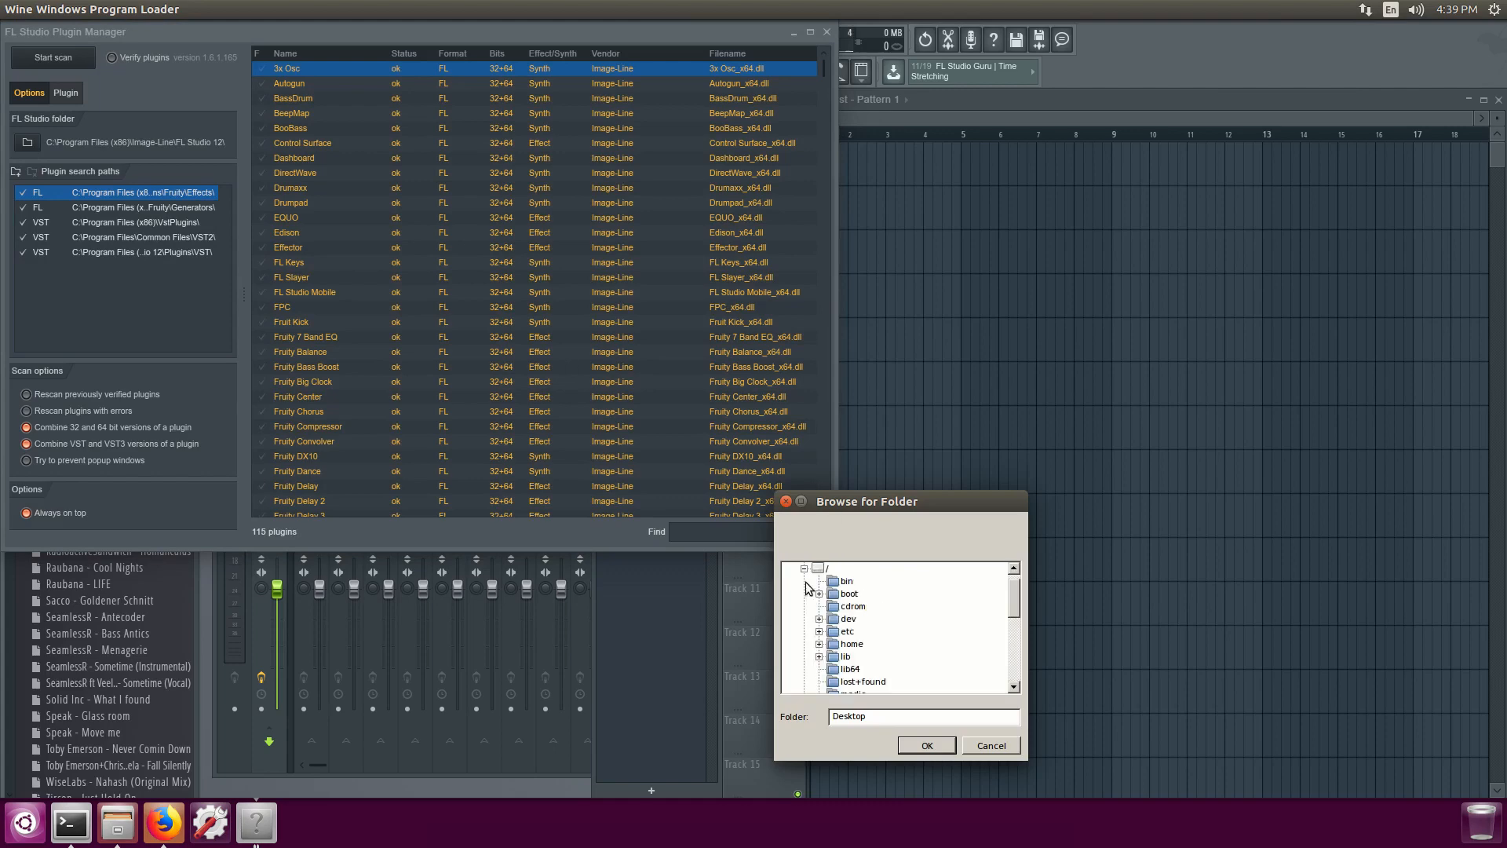
pyautogui.click(819, 645)
pyautogui.click(833, 657)
pyautogui.scroll(-1, 839, 654)
pyautogui.click(871, 645)
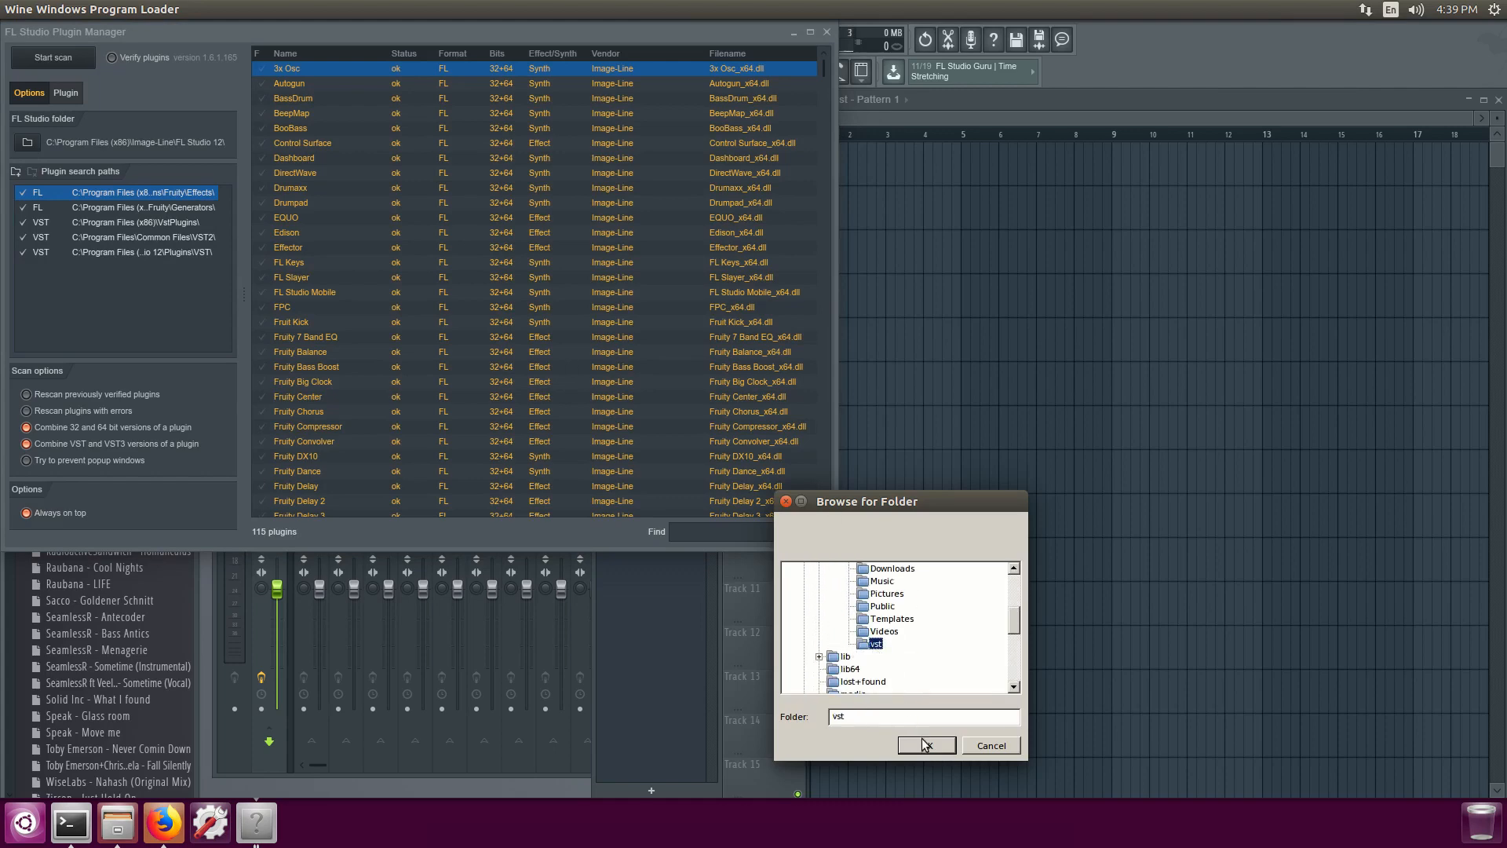
pyautogui.click(923, 742)
pyautogui.click(73, 60)
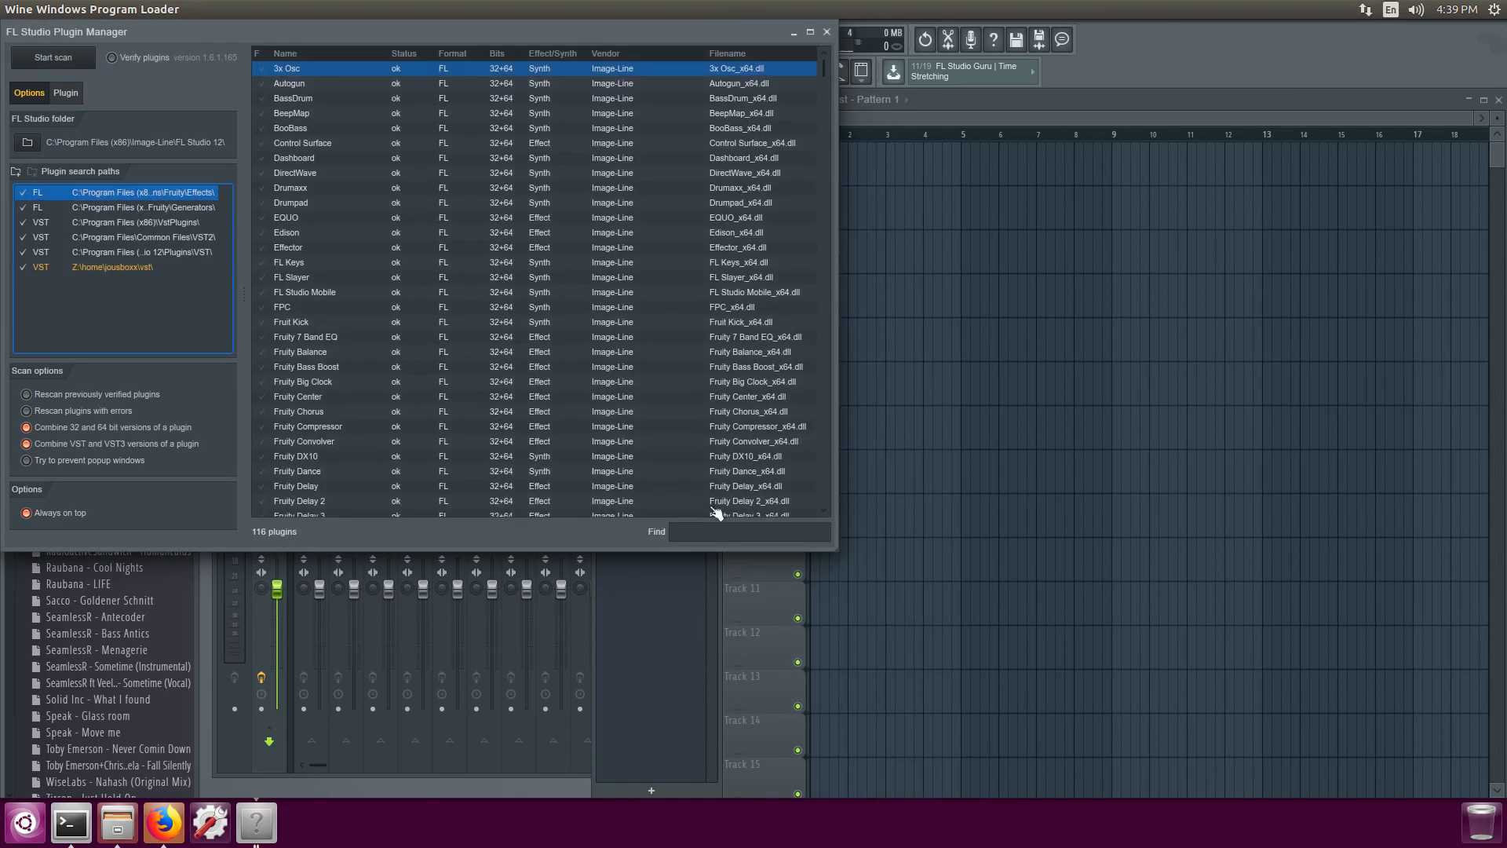
# Step: Search the Plugin Manager for "ser" to check that Serum is listed, and close the manager
pyautogui.click(726, 530)
pyautogui.write('ser')
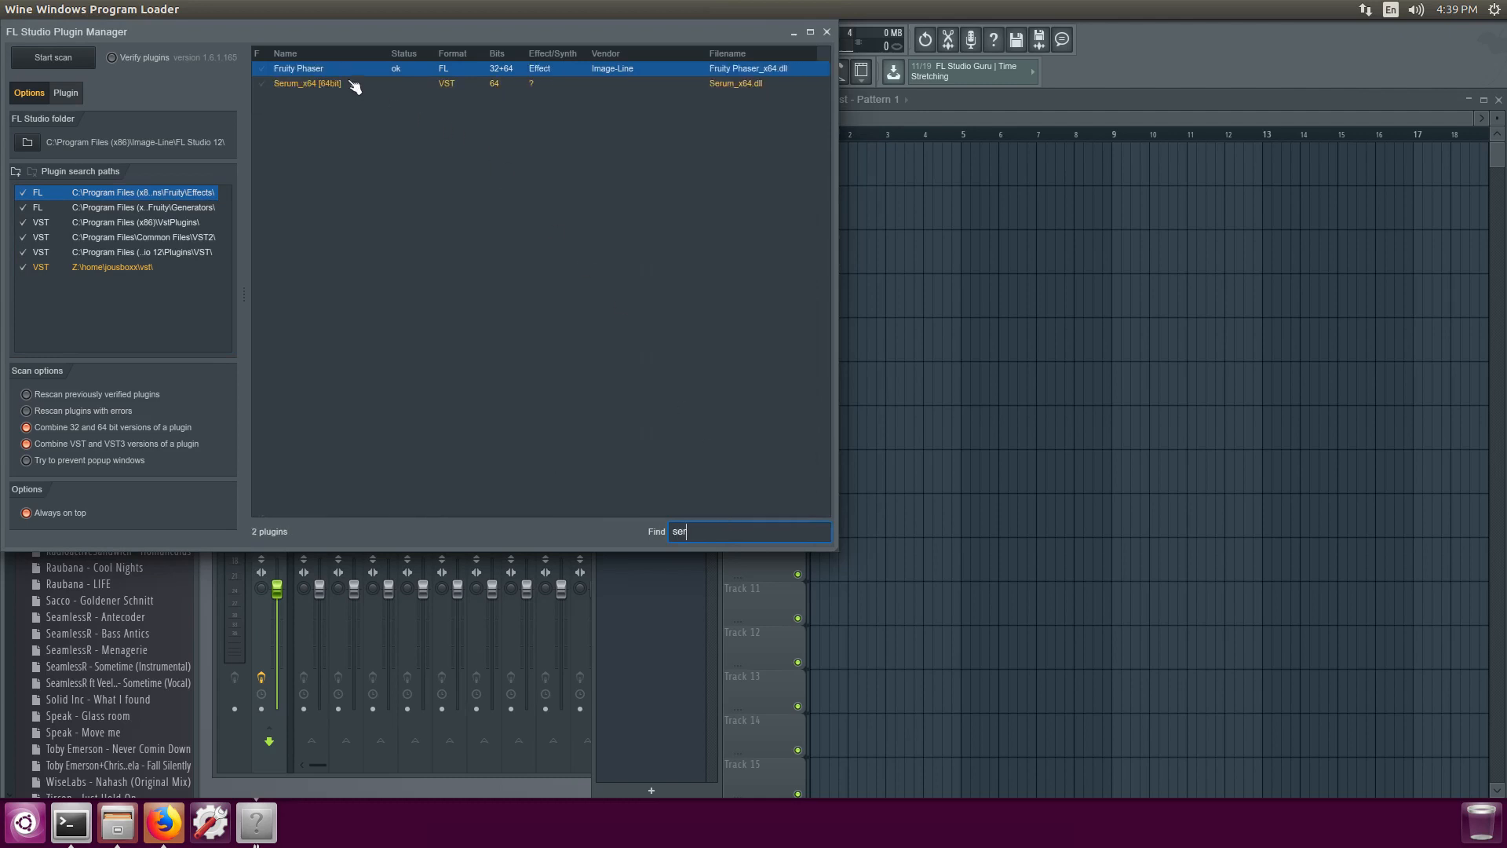
pyautogui.click(827, 32)
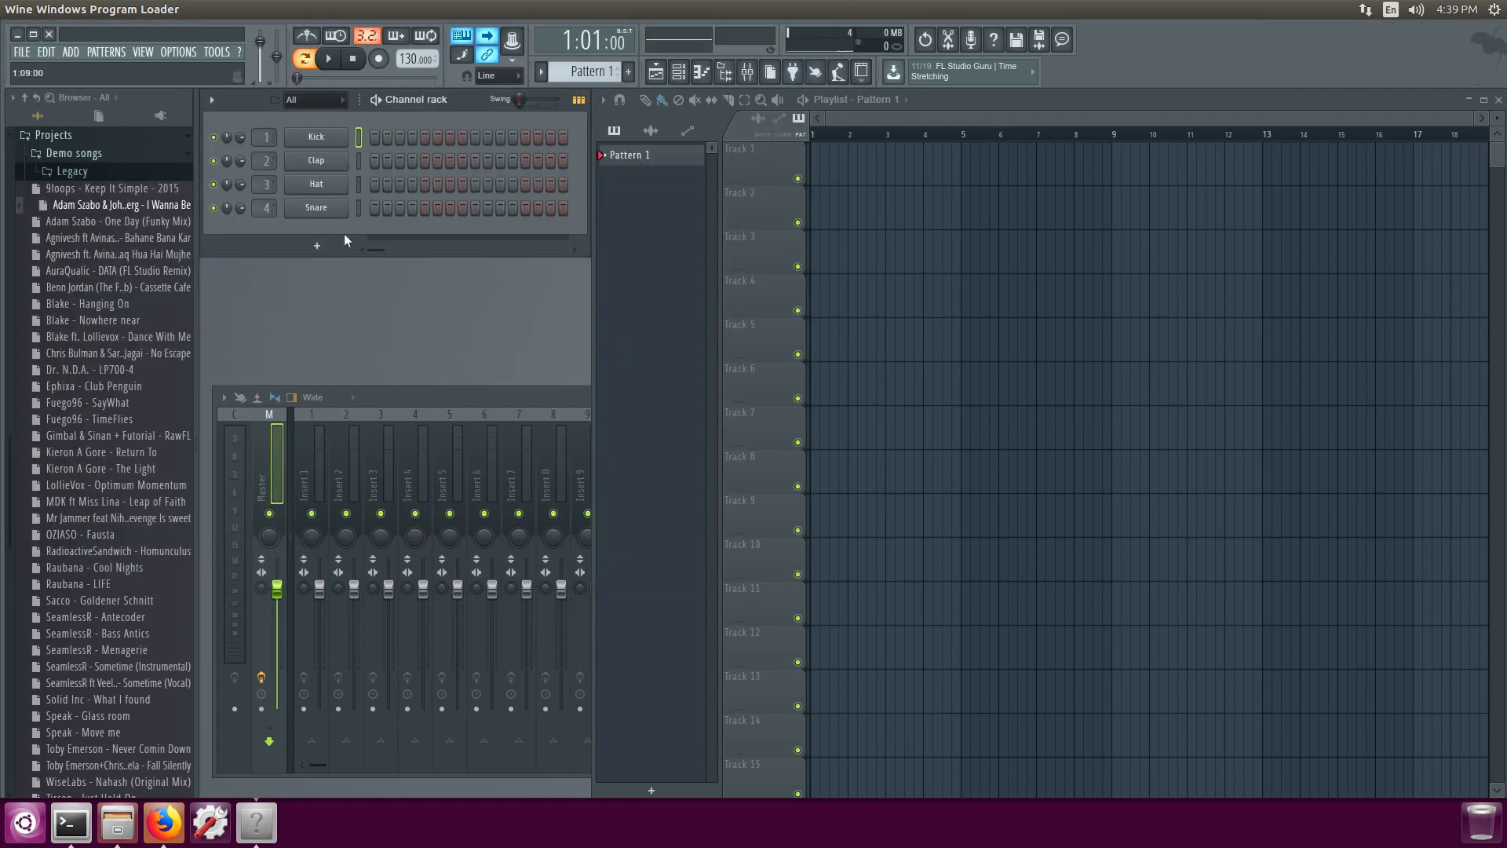
# Step: Try to load Serum_x64 on a new channel from the full generator plugin list, and close its plugin window
pyautogui.click(316, 245)
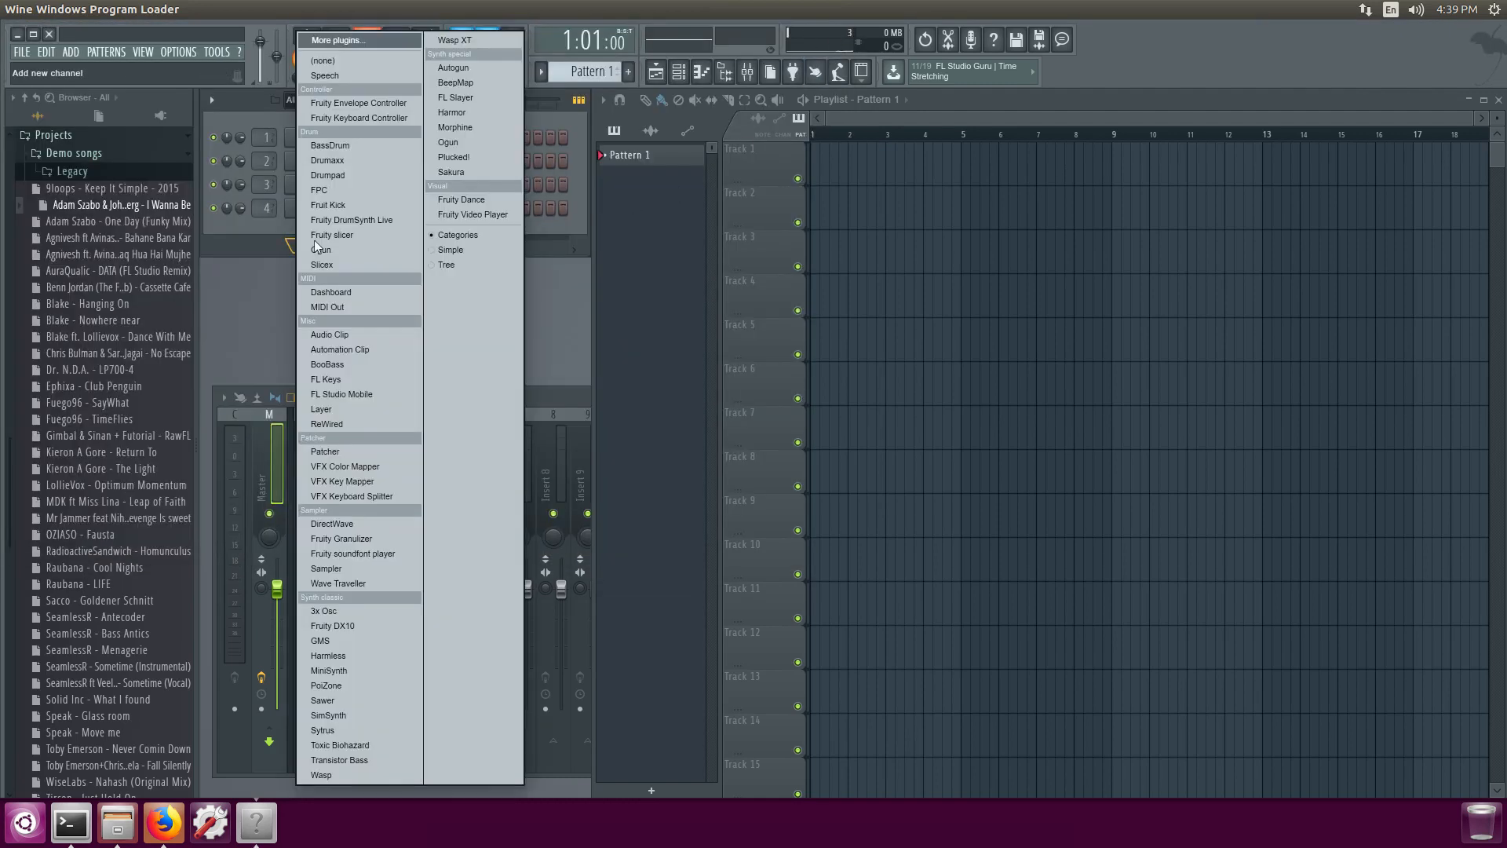
pyautogui.click(336, 41)
pyautogui.write('ser')
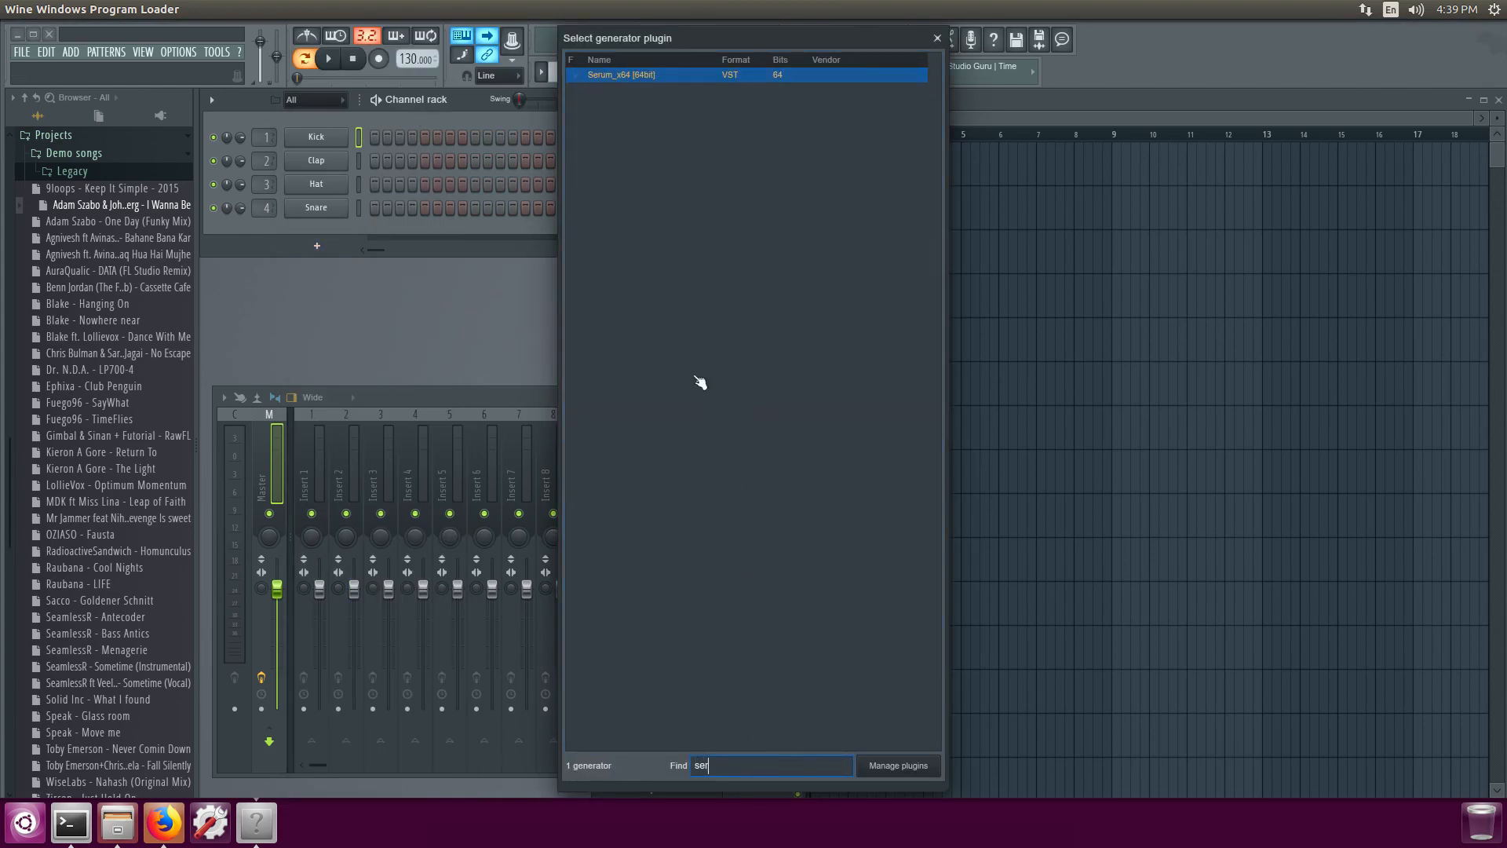
pyautogui.doubleClick(646, 77)
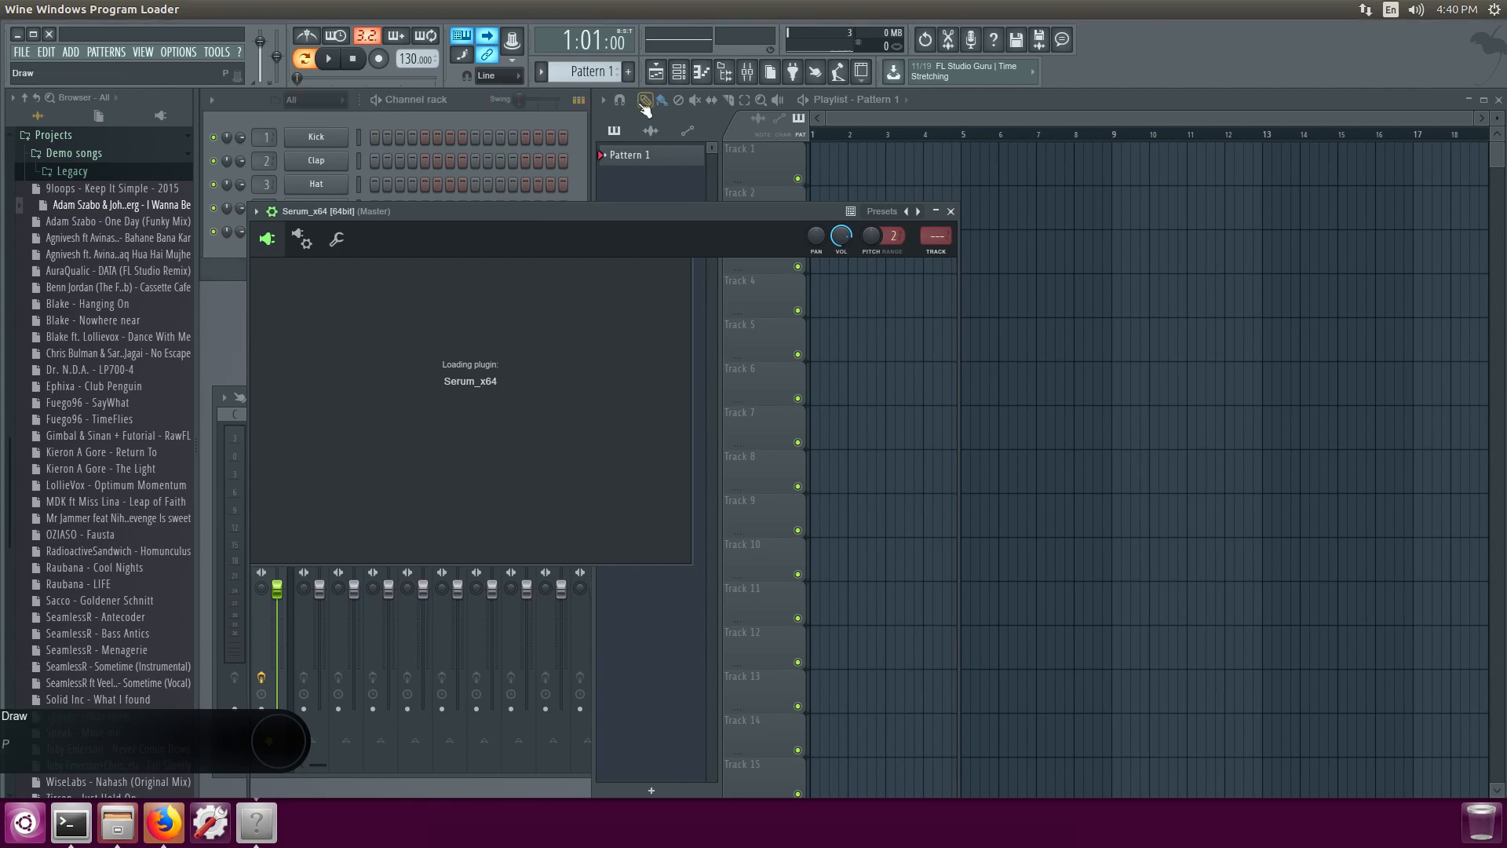
pyautogui.click(950, 211)
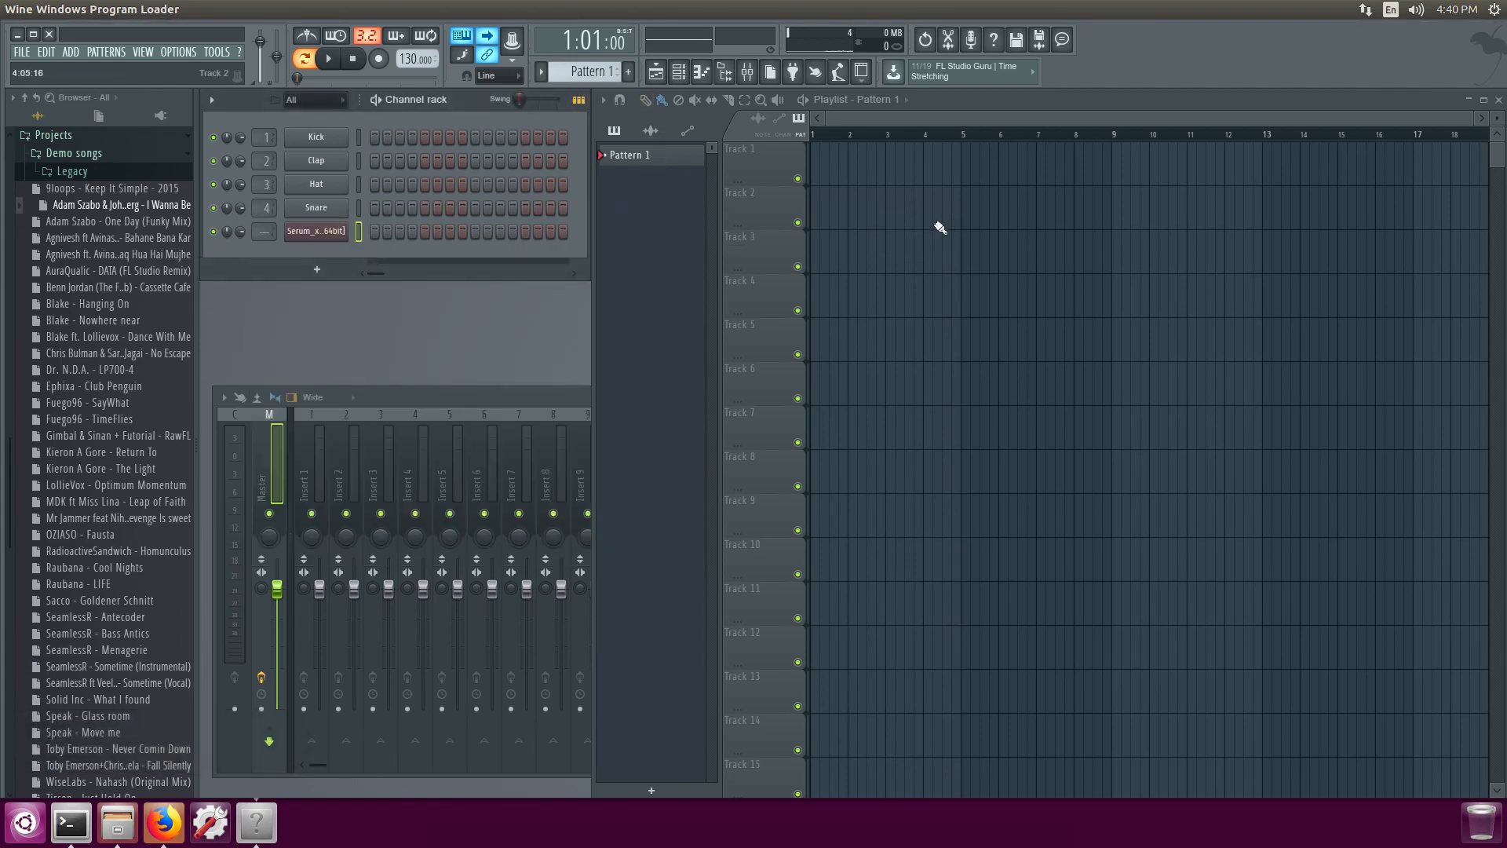
# Step: Close FL Studio with its promotional window and run winecfg in the terminal
pyautogui.click(49, 34)
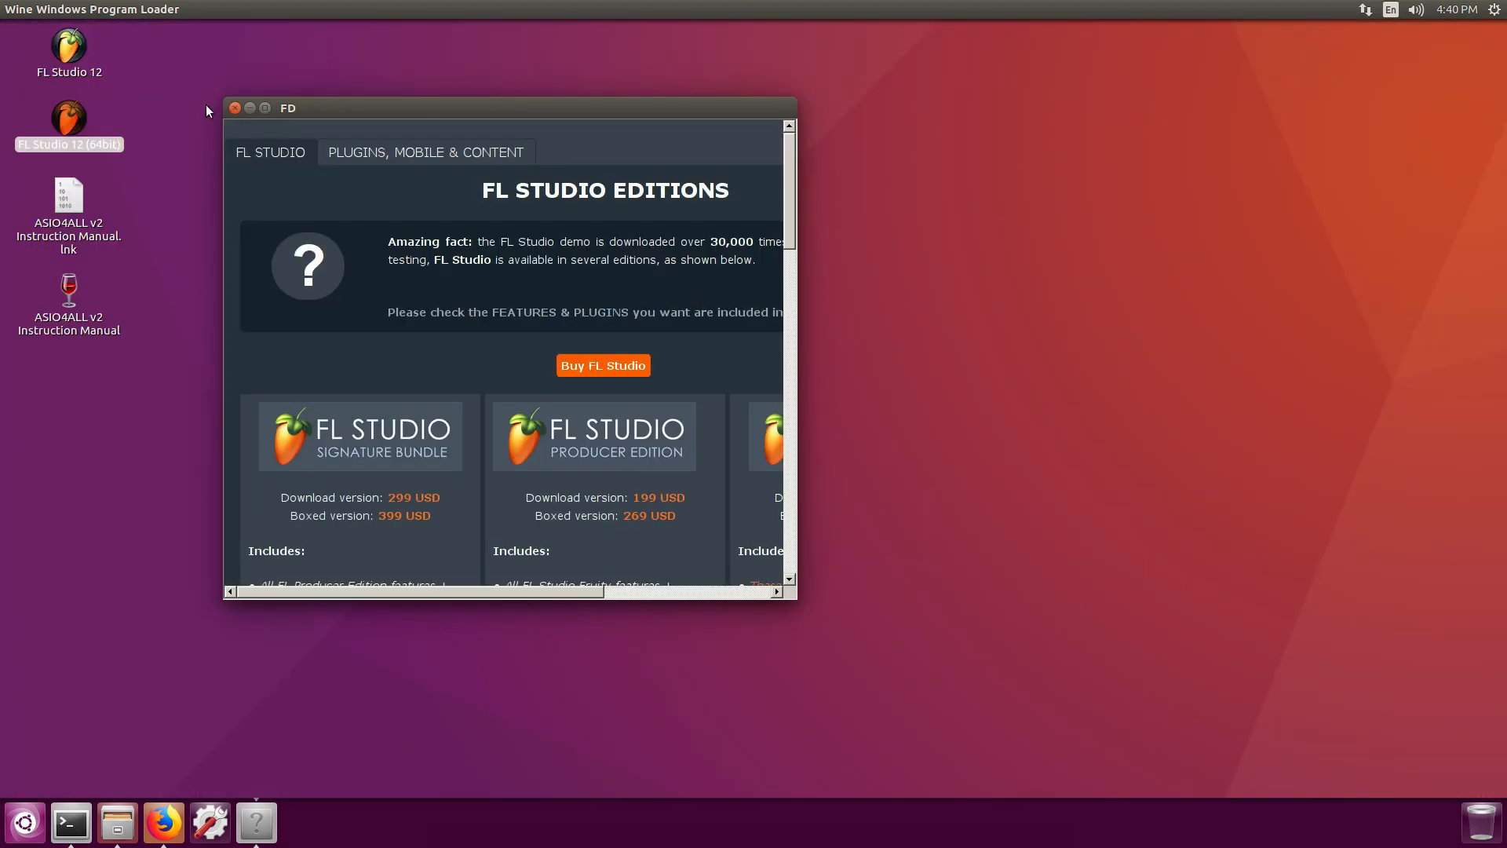
pyautogui.click(234, 107)
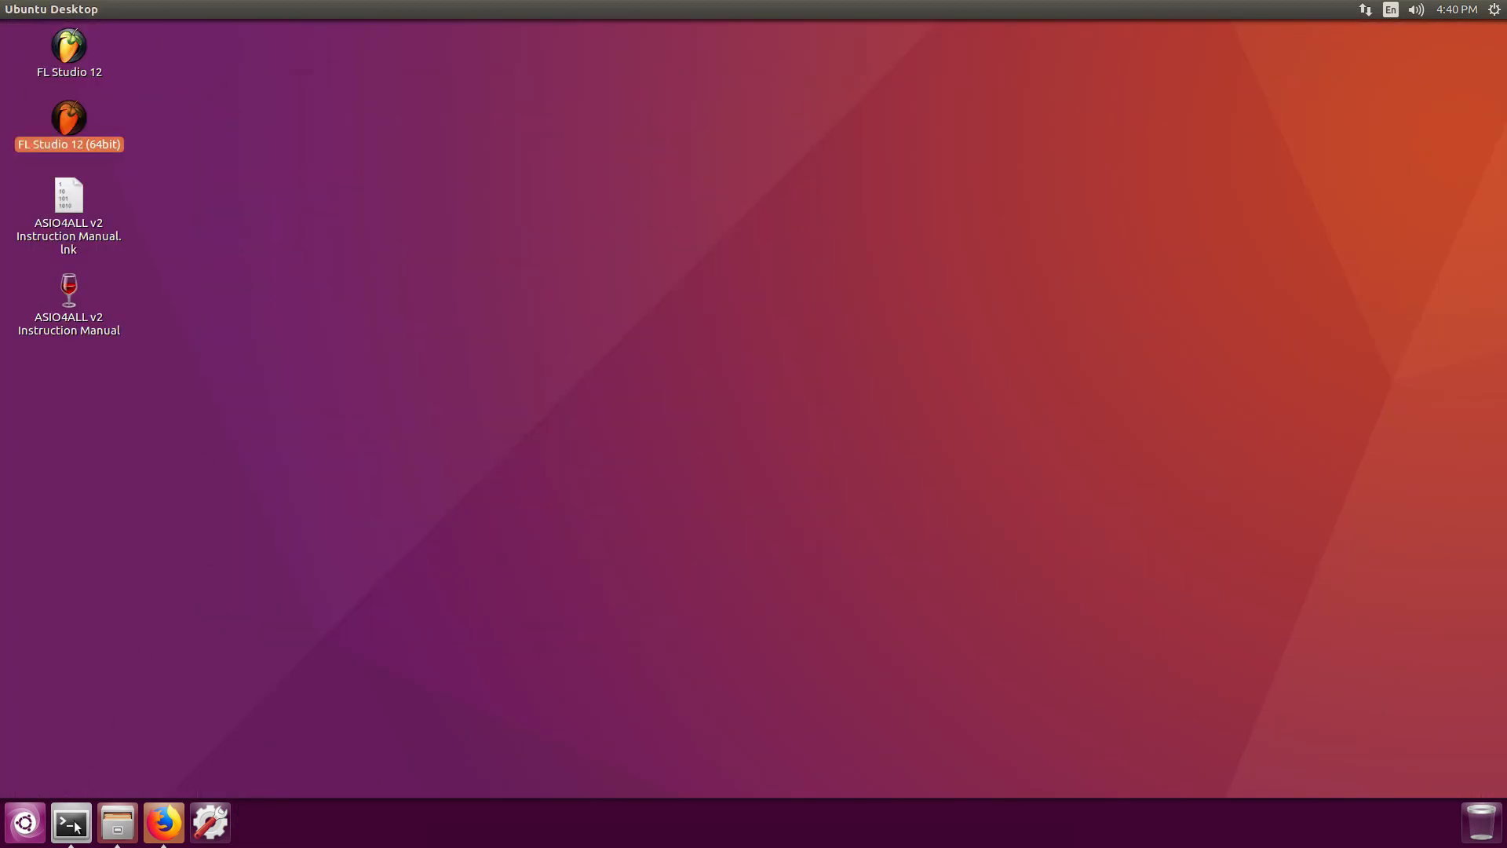
pyautogui.click(77, 827)
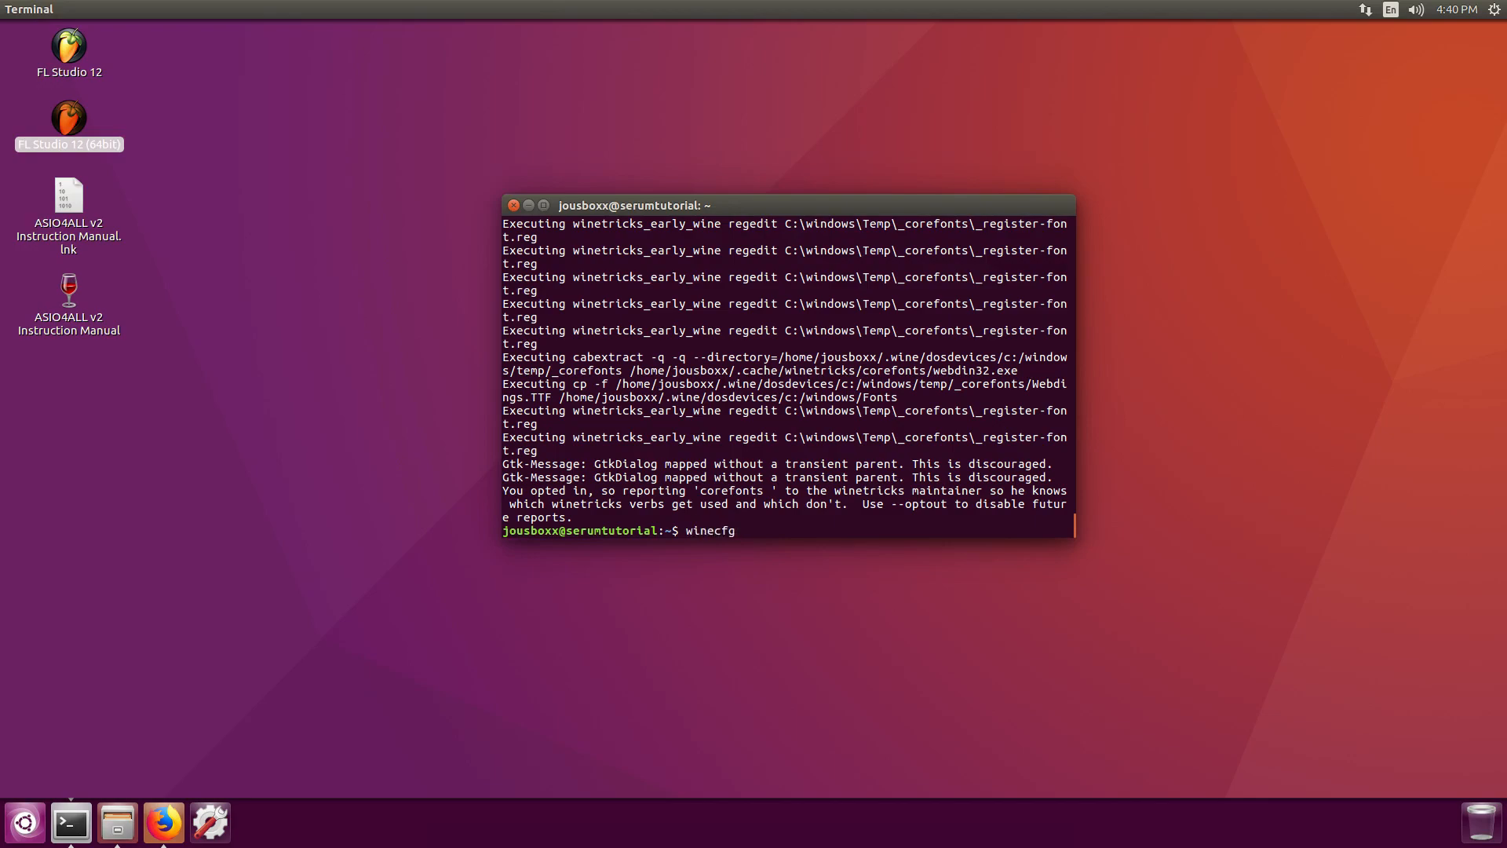
pyautogui.write('winecfg')
pyautogui.press('Return')
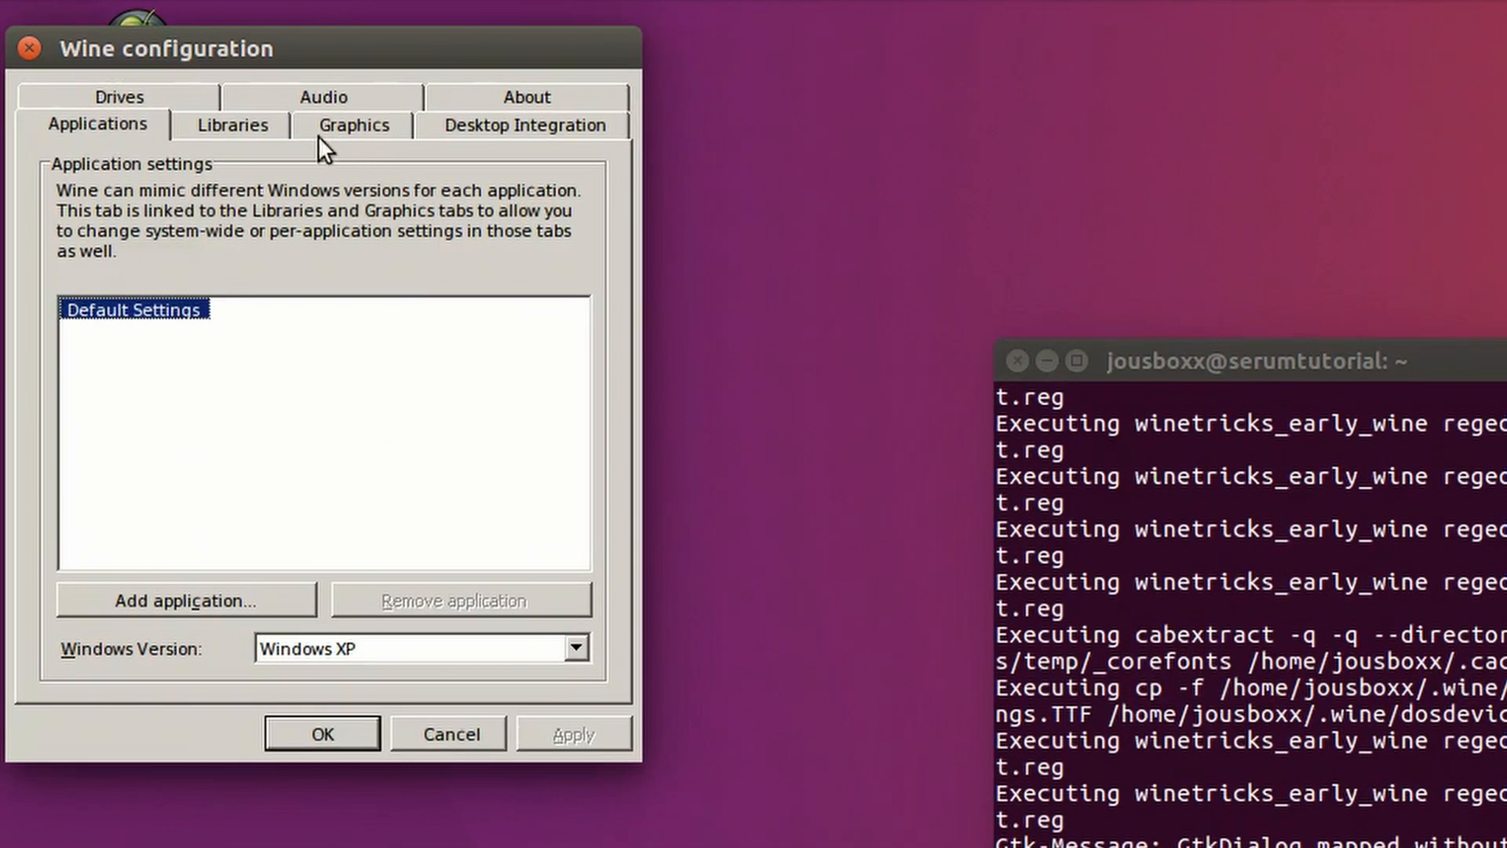
# Step: Add a new DLL override for the d2d1 library in the Wine configuration
pyautogui.click(231, 127)
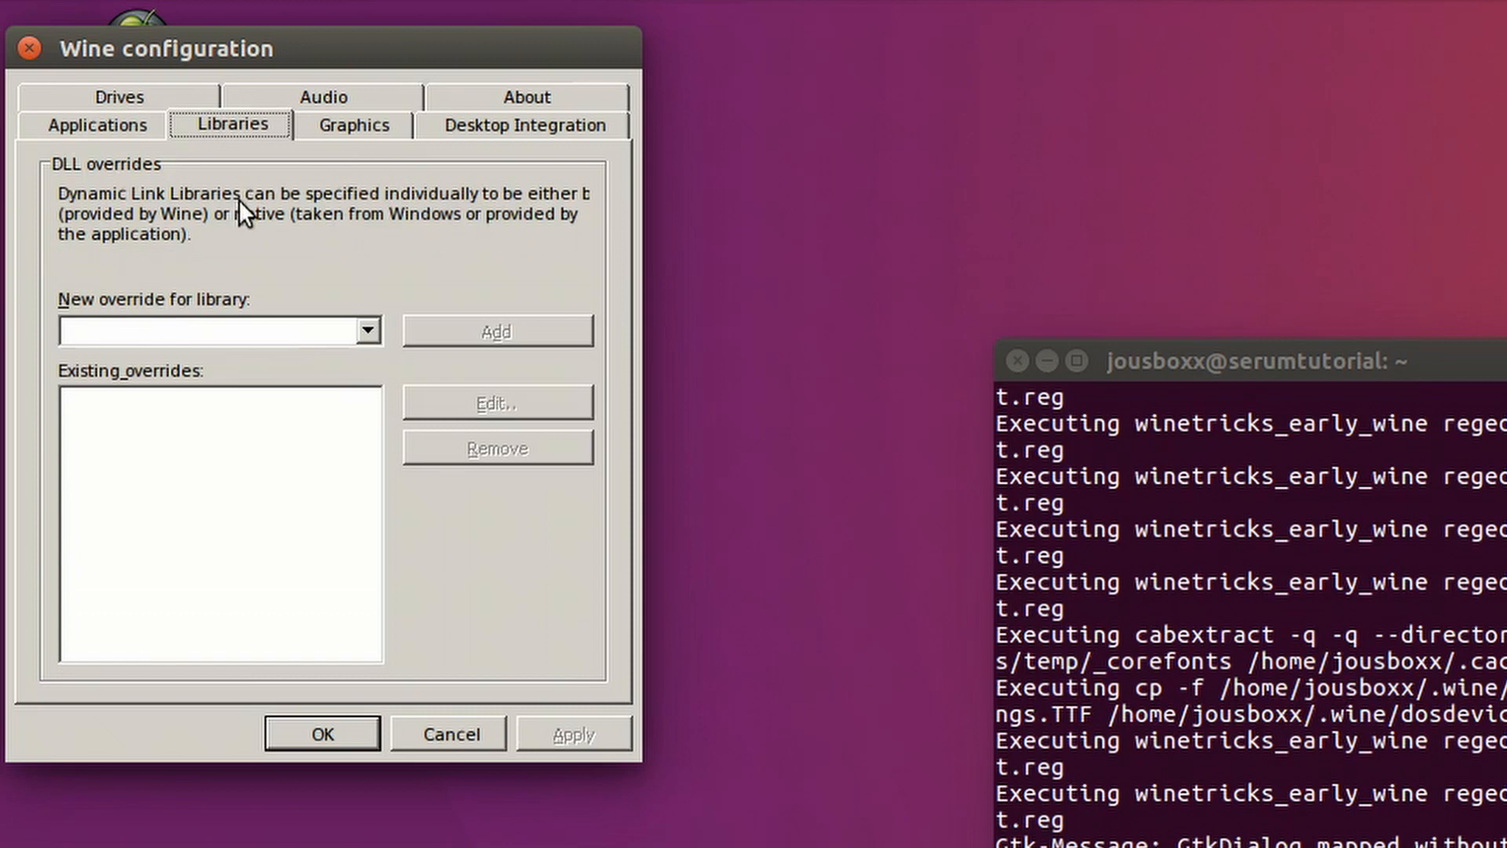
pyautogui.click(336, 331)
pyautogui.write('d2')
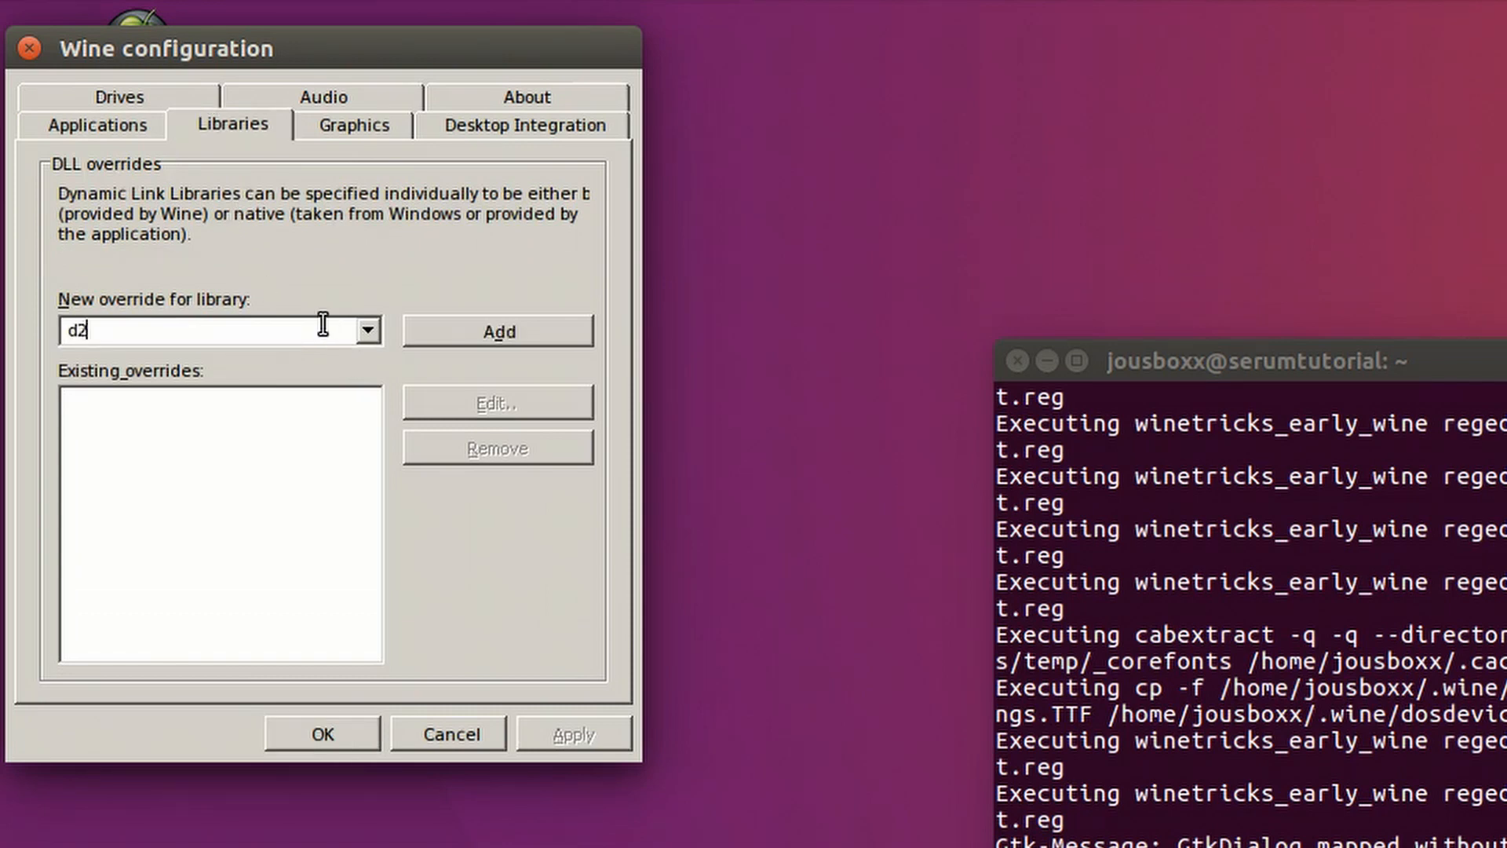
pyautogui.write('d1')
pyautogui.click(368, 330)
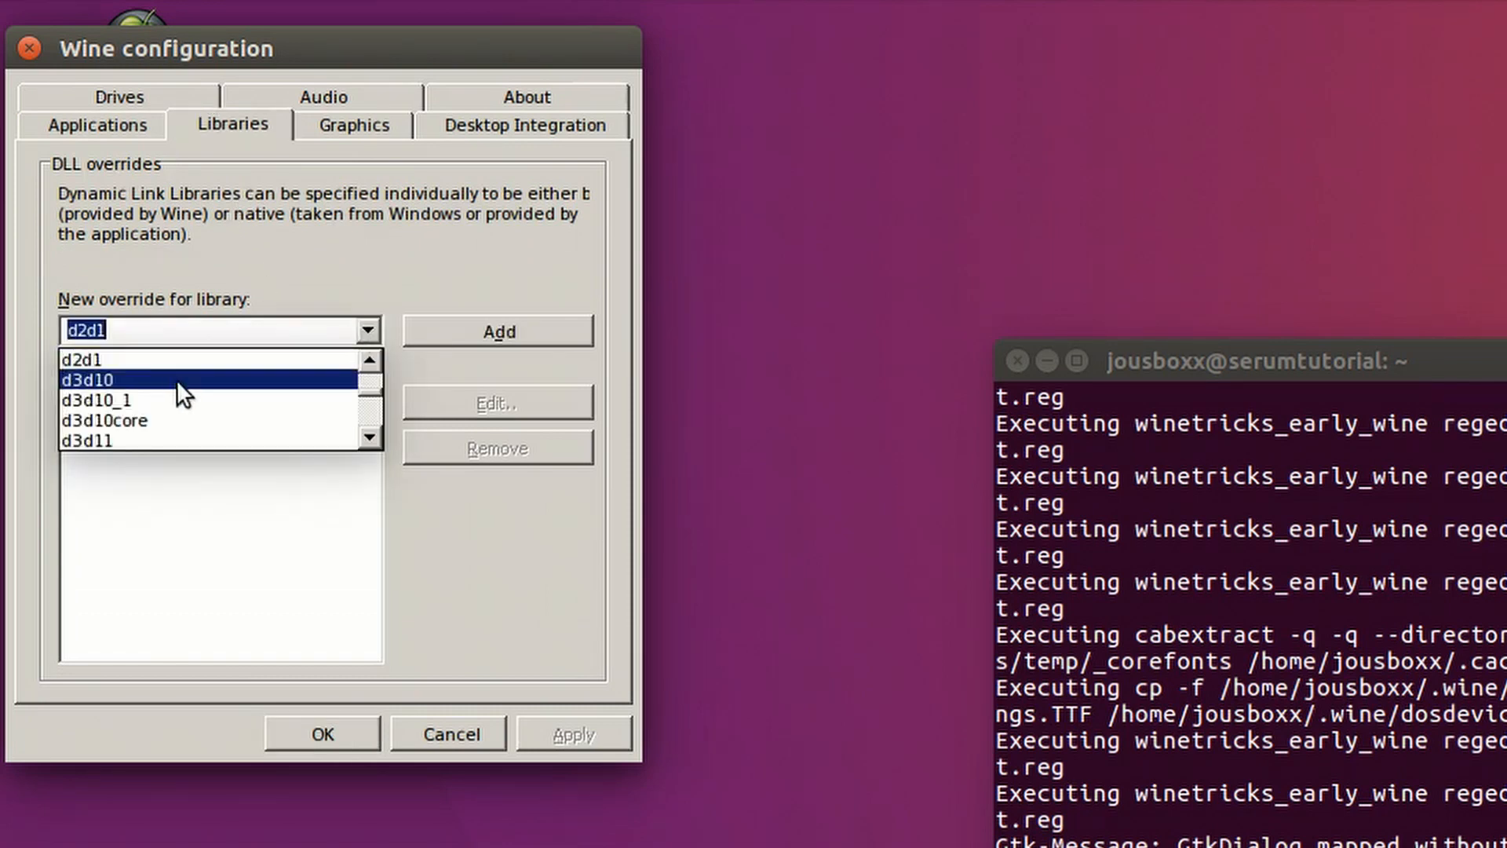
pyautogui.click(128, 358)
pyautogui.click(474, 327)
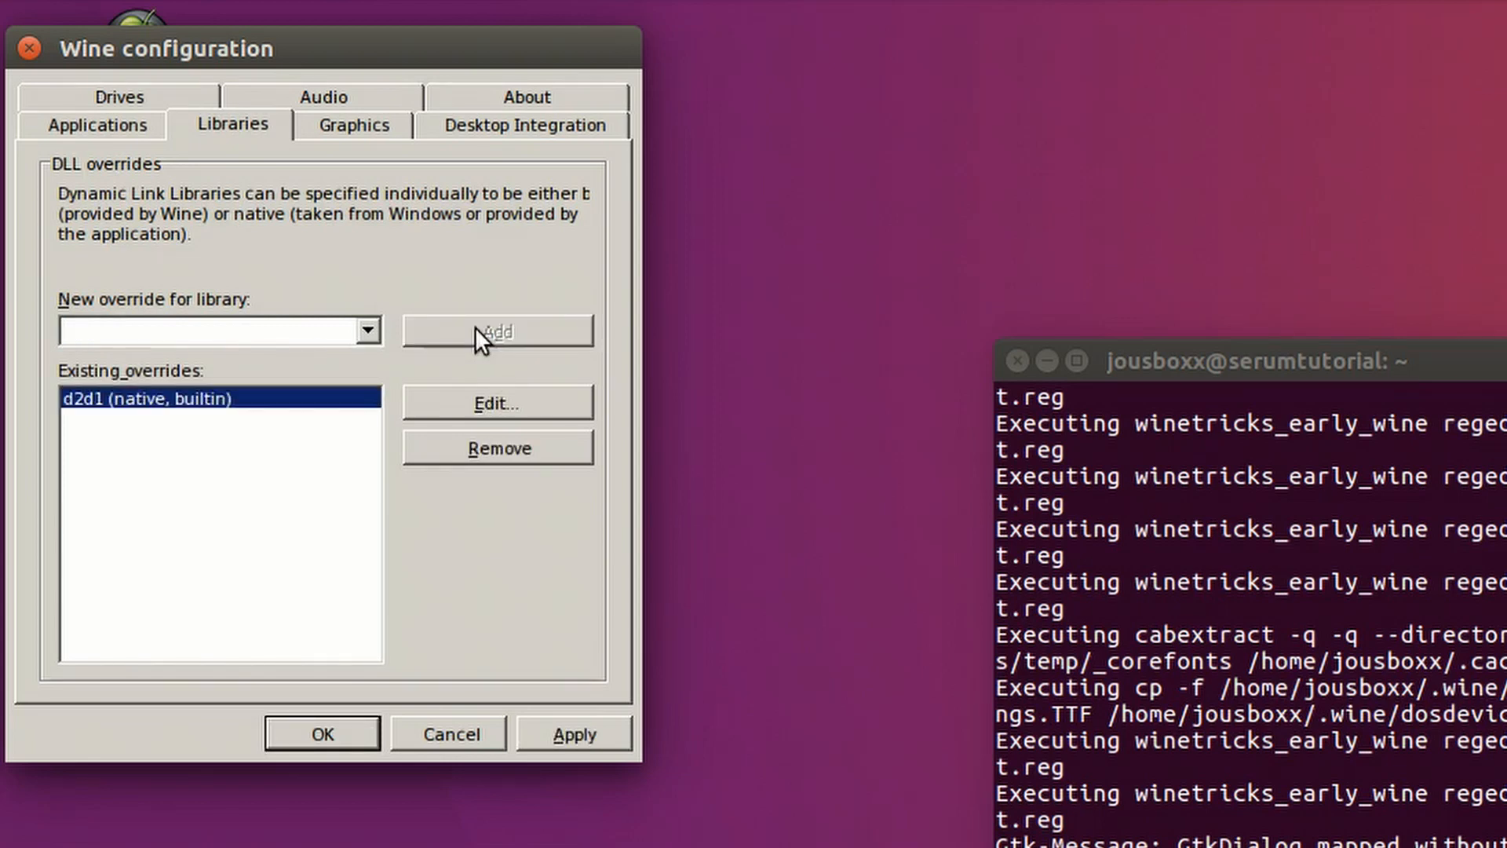
# Step: Set the d2d1 override's load order to Disable, apply it and close the Wine configuration
pyautogui.click(483, 400)
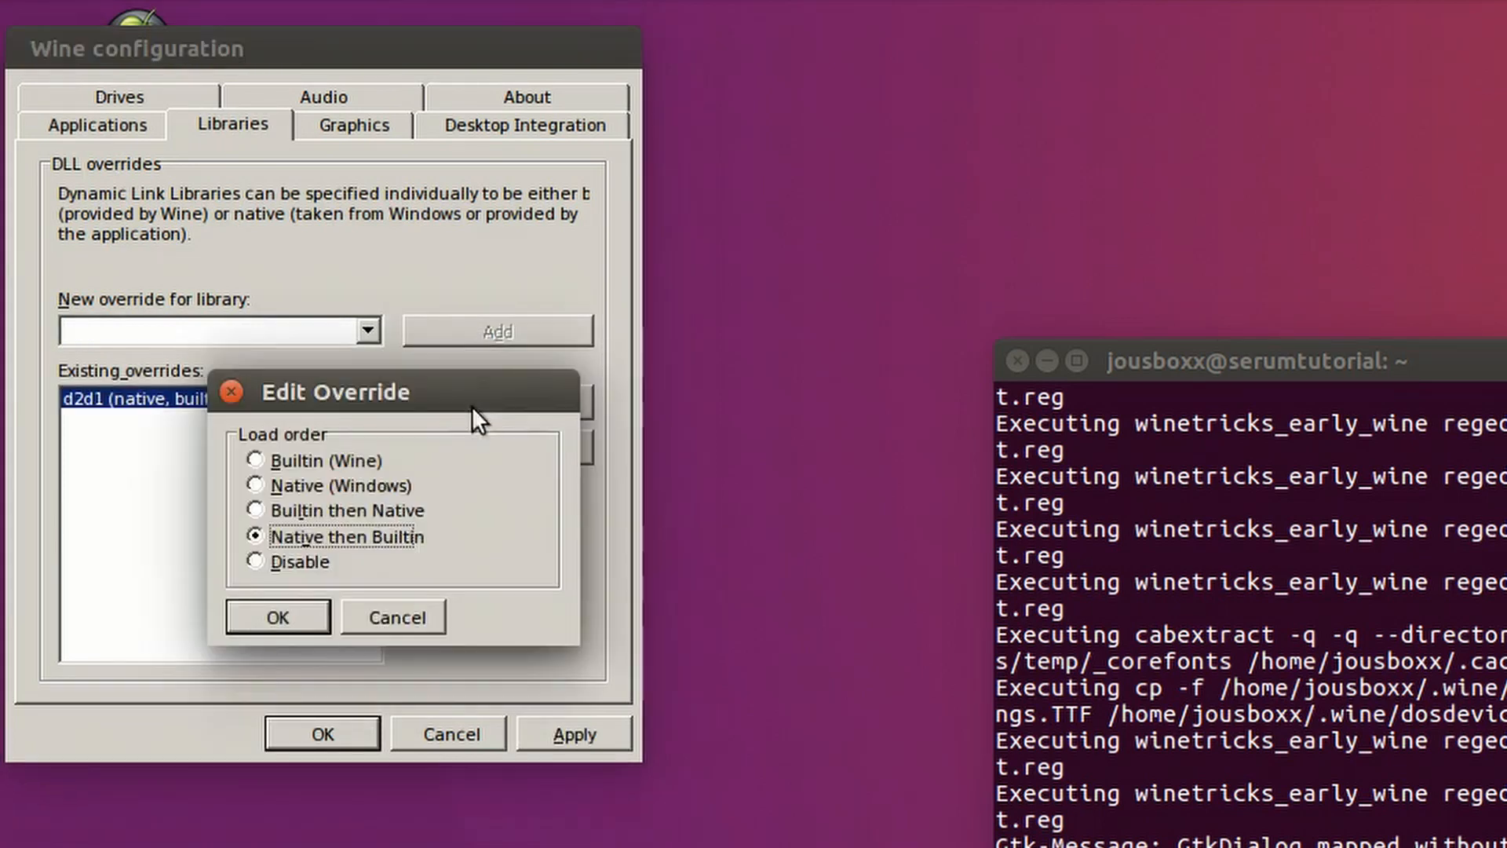
pyautogui.click(277, 561)
pyautogui.click(276, 610)
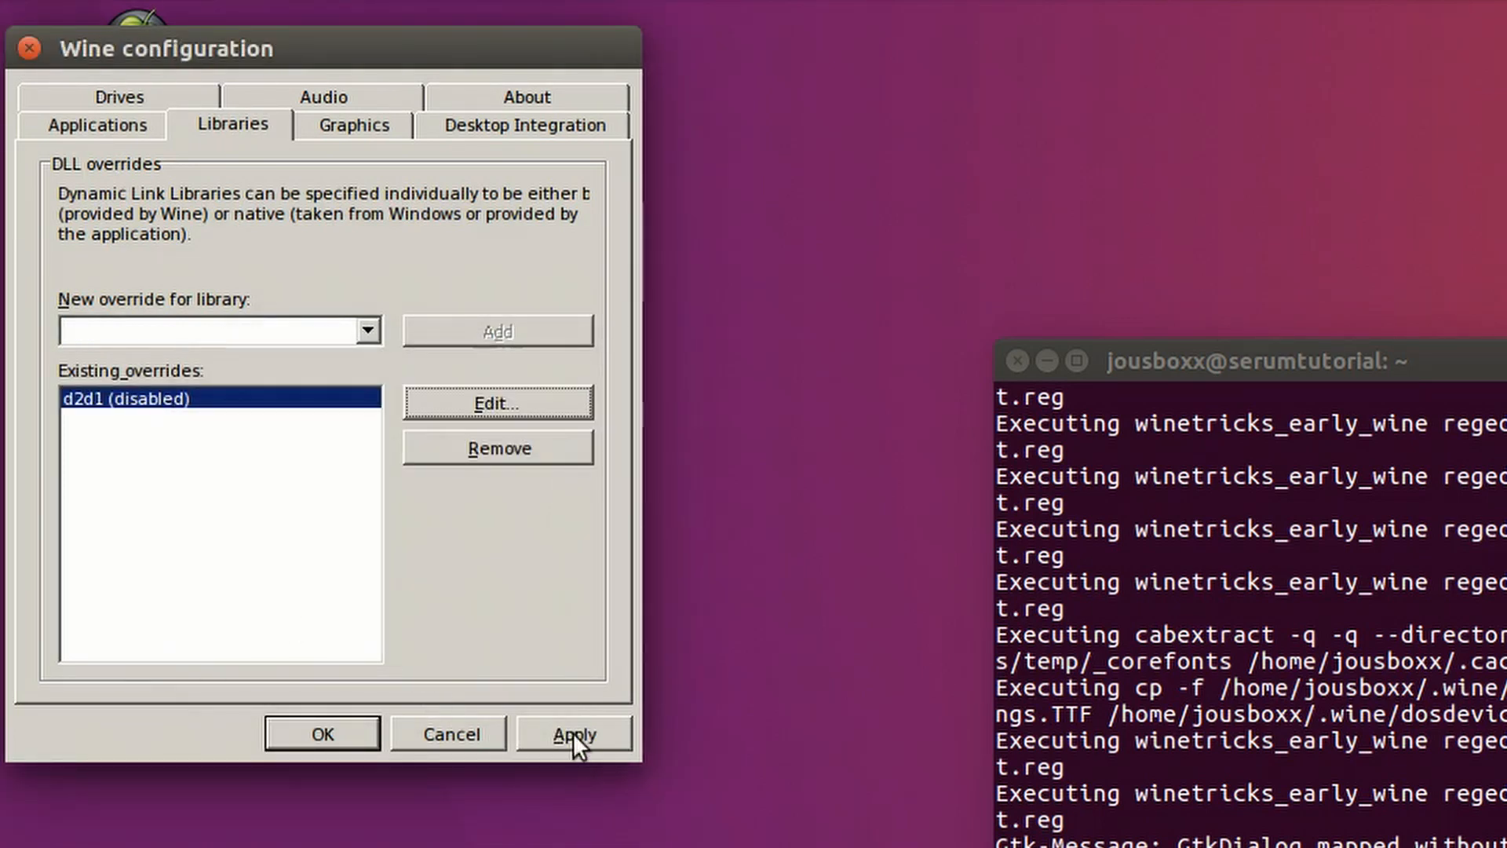
pyautogui.click(573, 736)
pyautogui.click(295, 732)
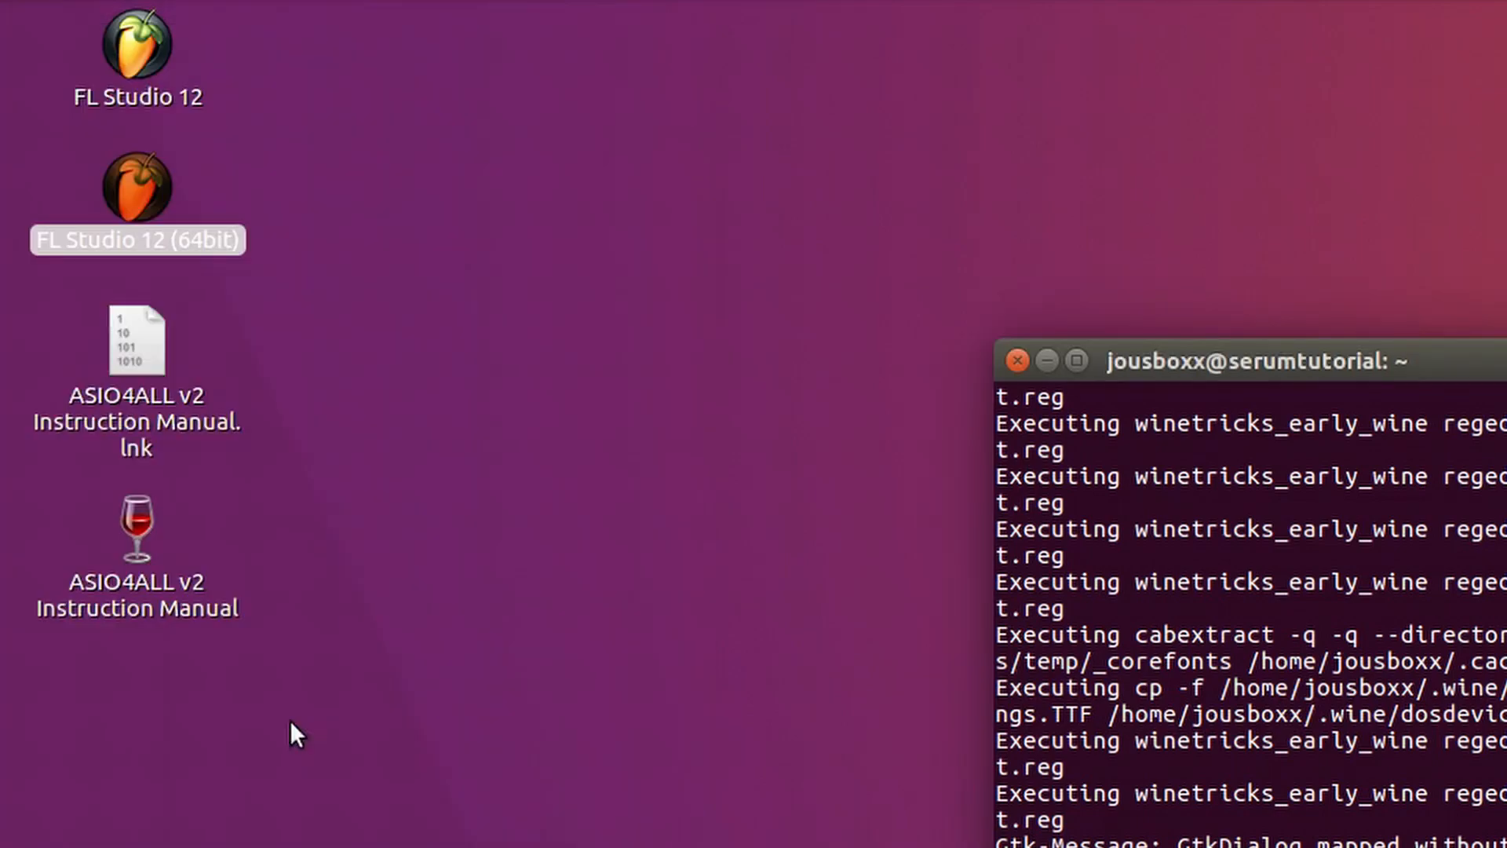
# Step: Launch FL Studio 12 (64bit) and load Serum_x64 on a new channel from the full generator plugin list
pyautogui.click(1047, 360)
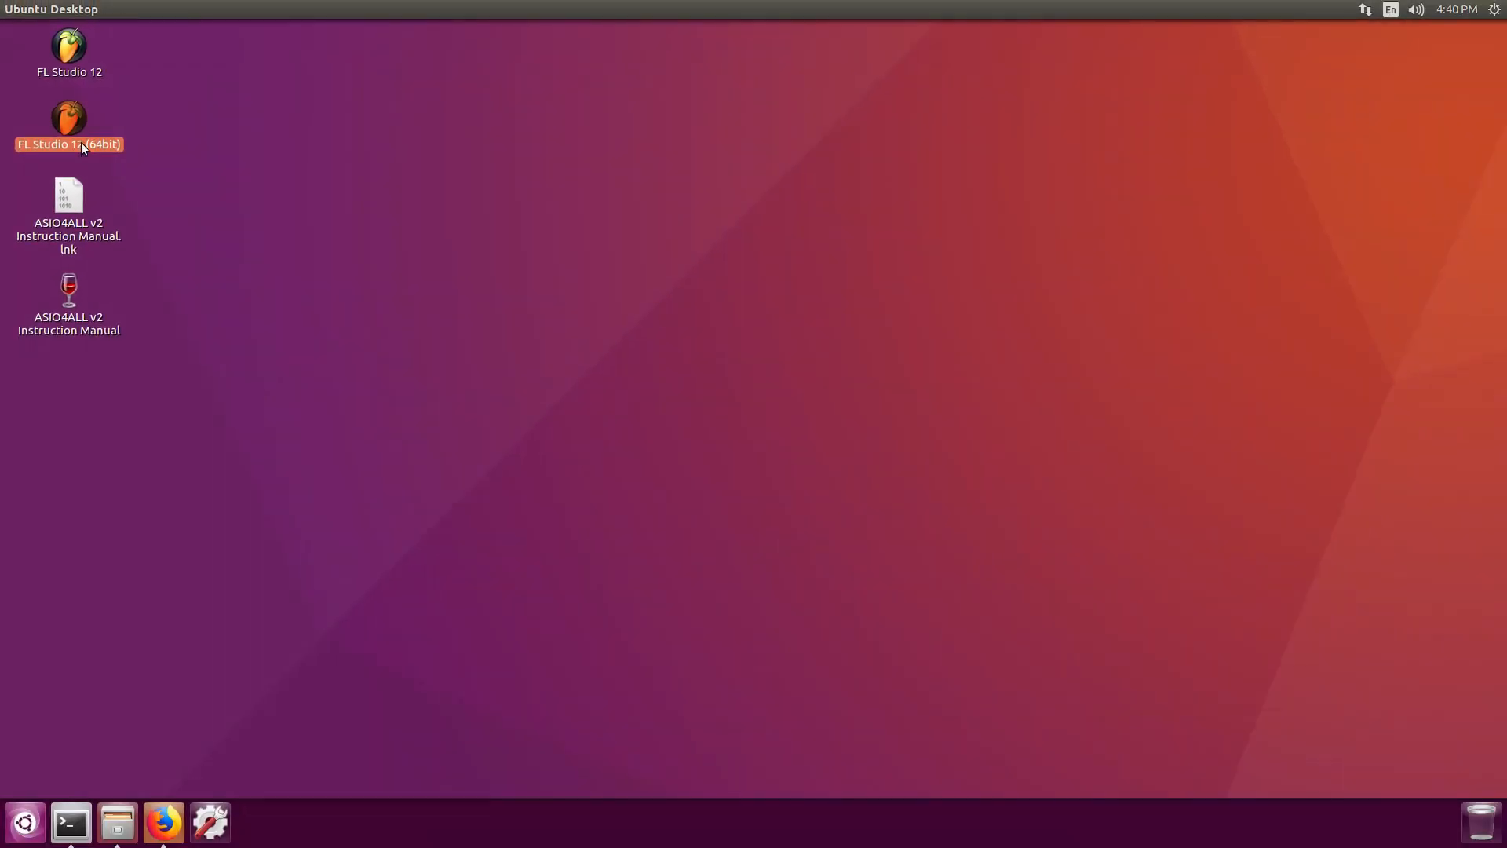
pyautogui.doubleClick(82, 142)
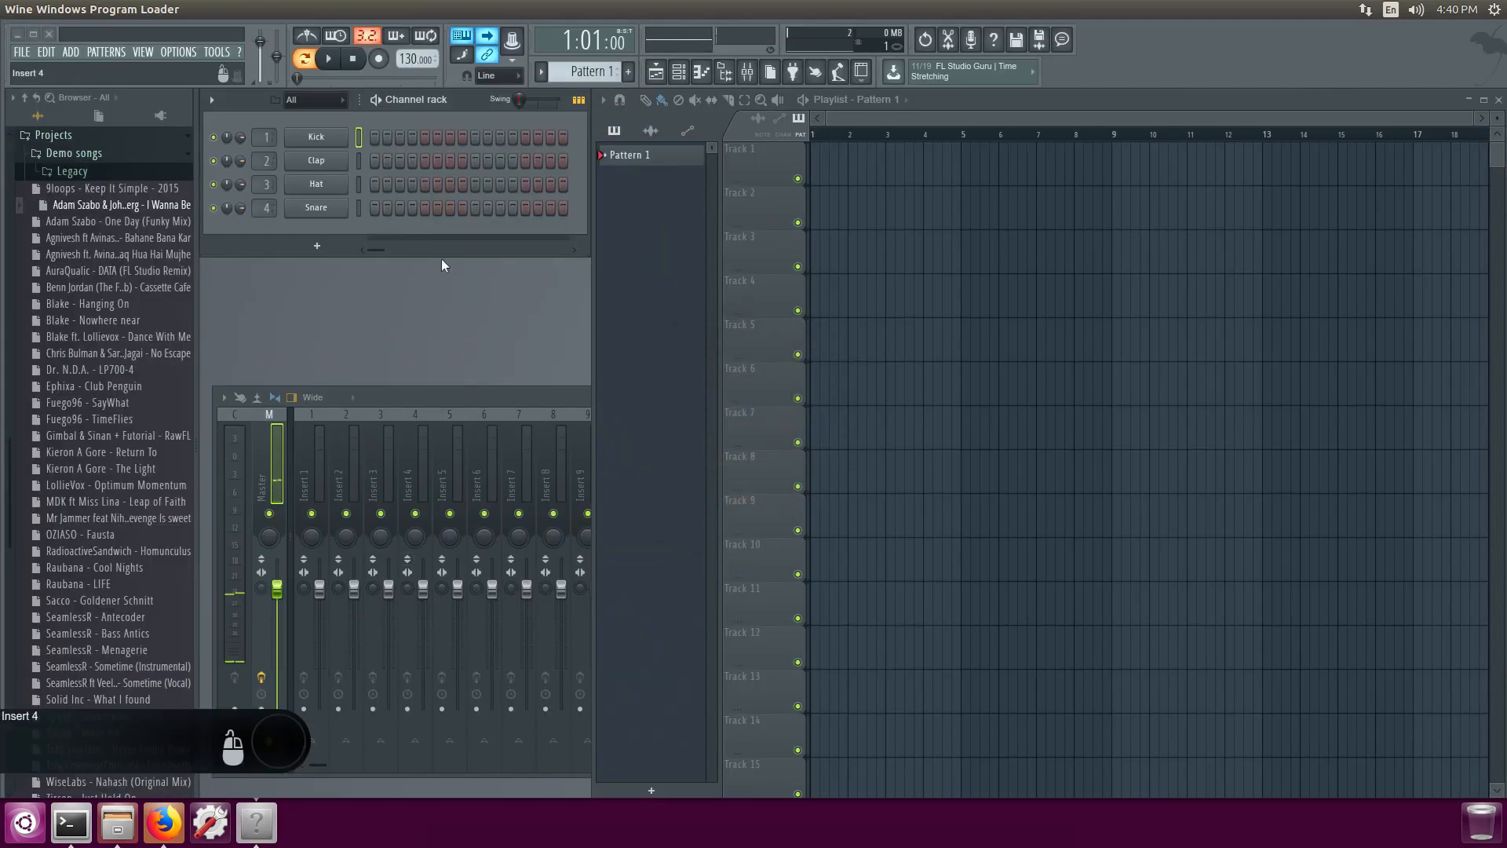
pyautogui.click(334, 247)
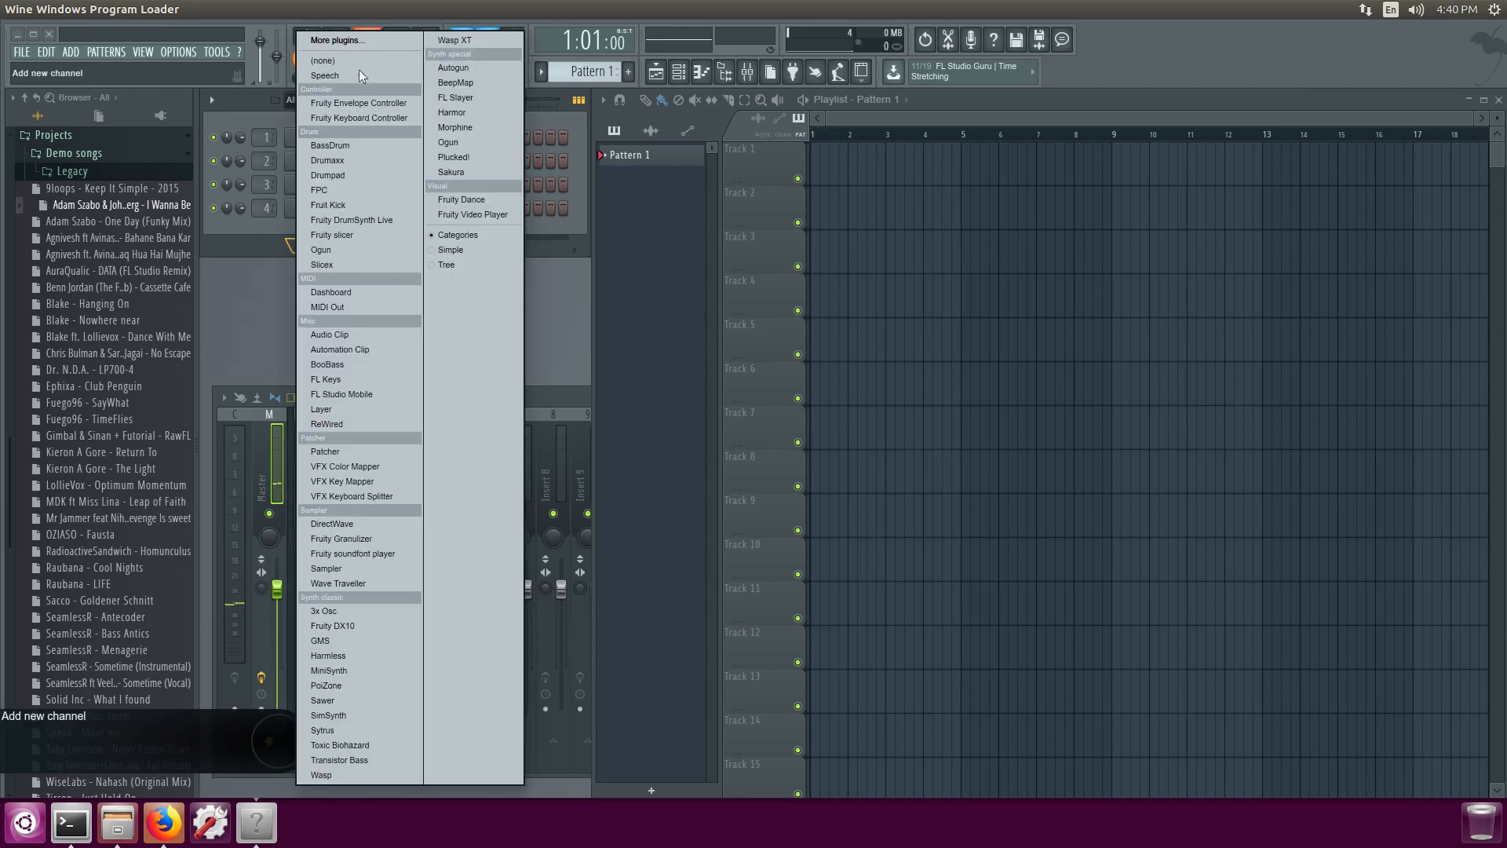
pyautogui.click(342, 40)
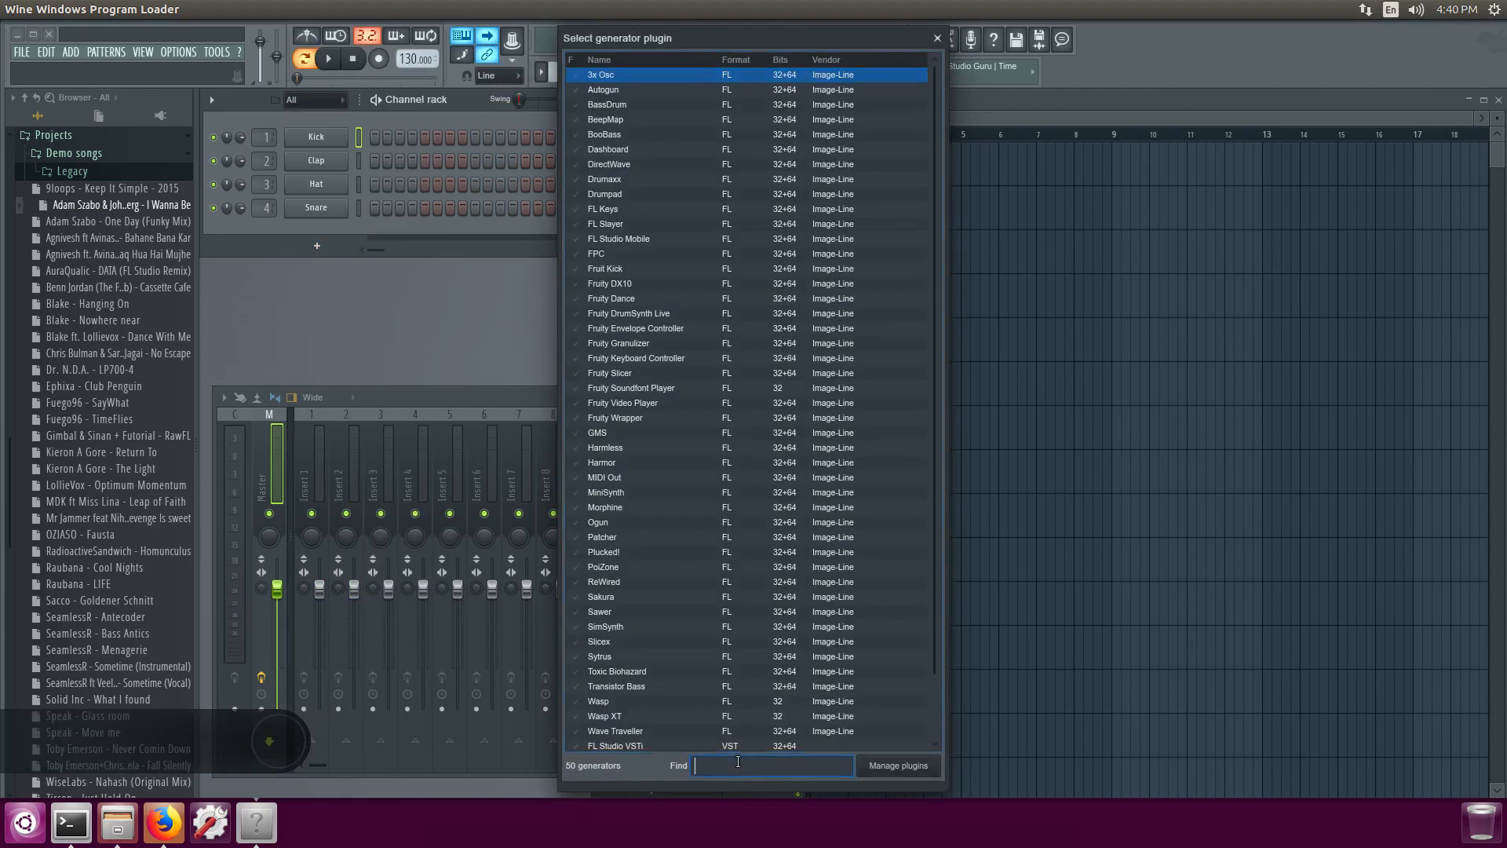
pyautogui.write('ser')
pyautogui.doubleClick(615, 78)
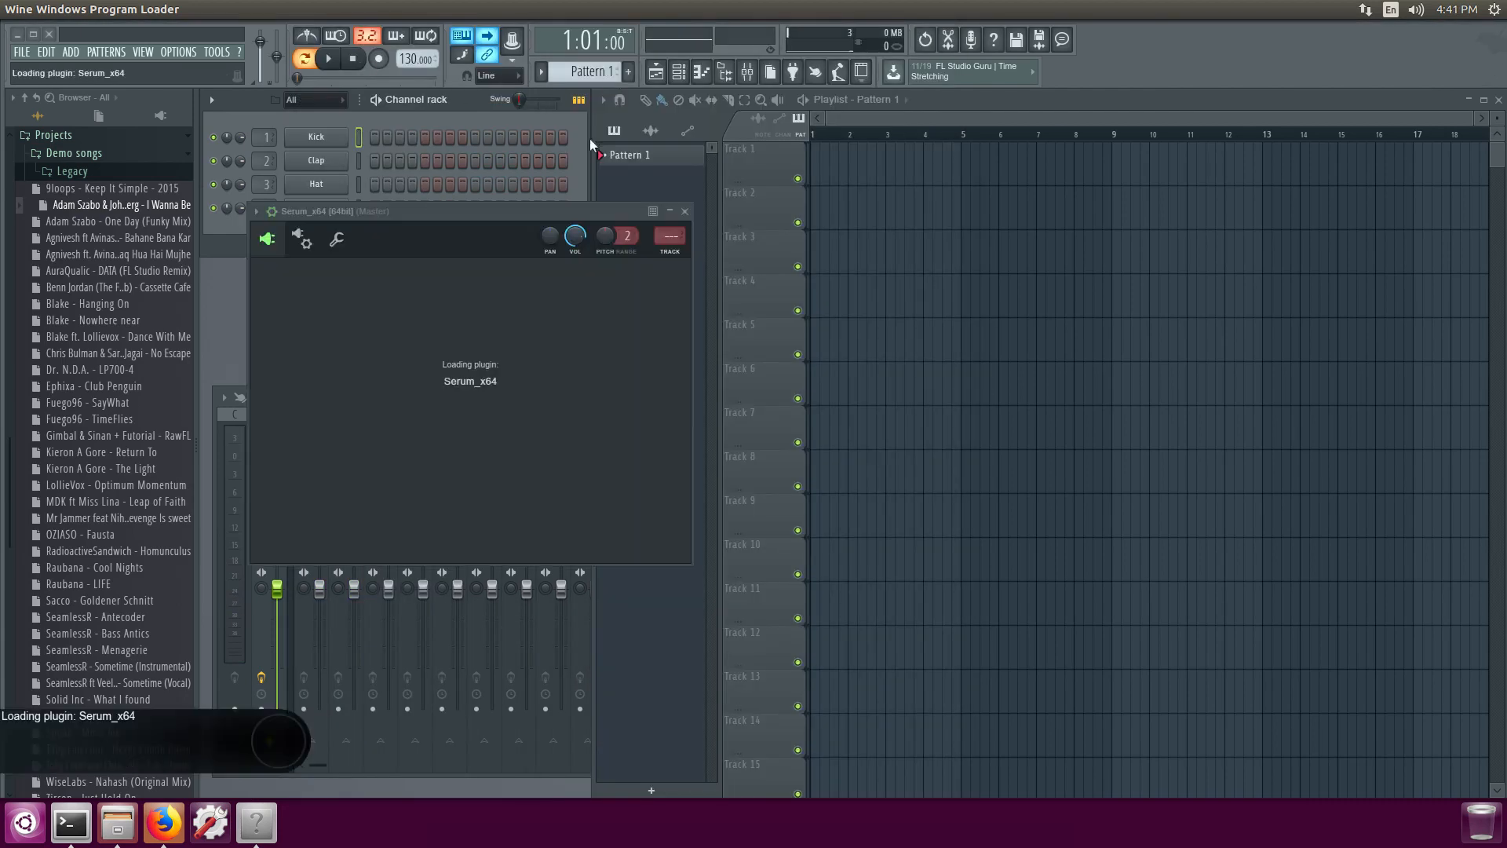
# Step: Paste the copied licence serial into the Serum serial number field
pyautogui.moveTo(568, 223); pyautogui.dragTo(594, 167)
pyautogui.click(596, 237)
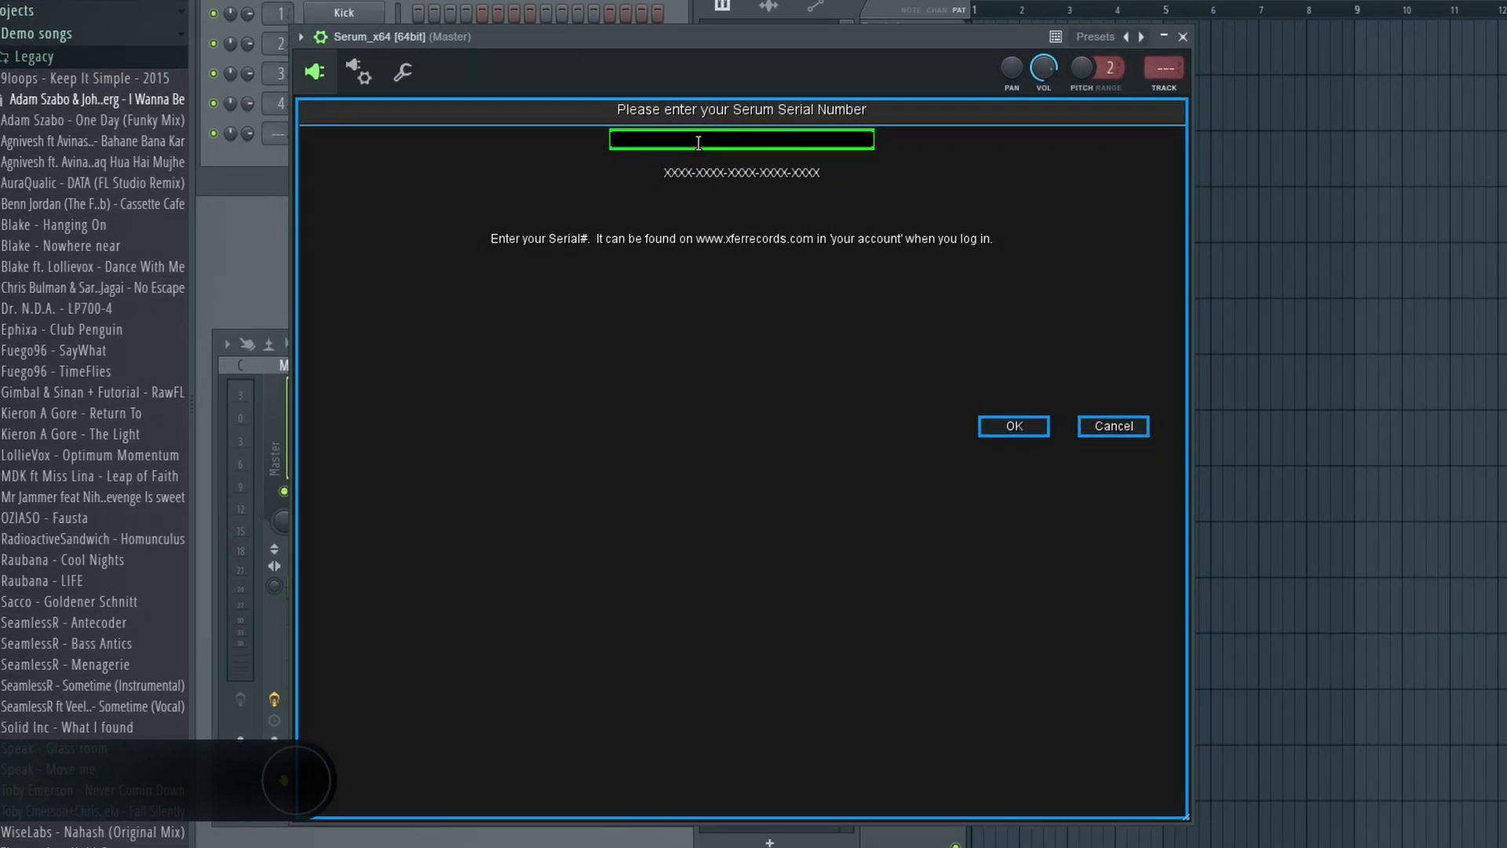
pyautogui.hotkey('ctrl', 'v')
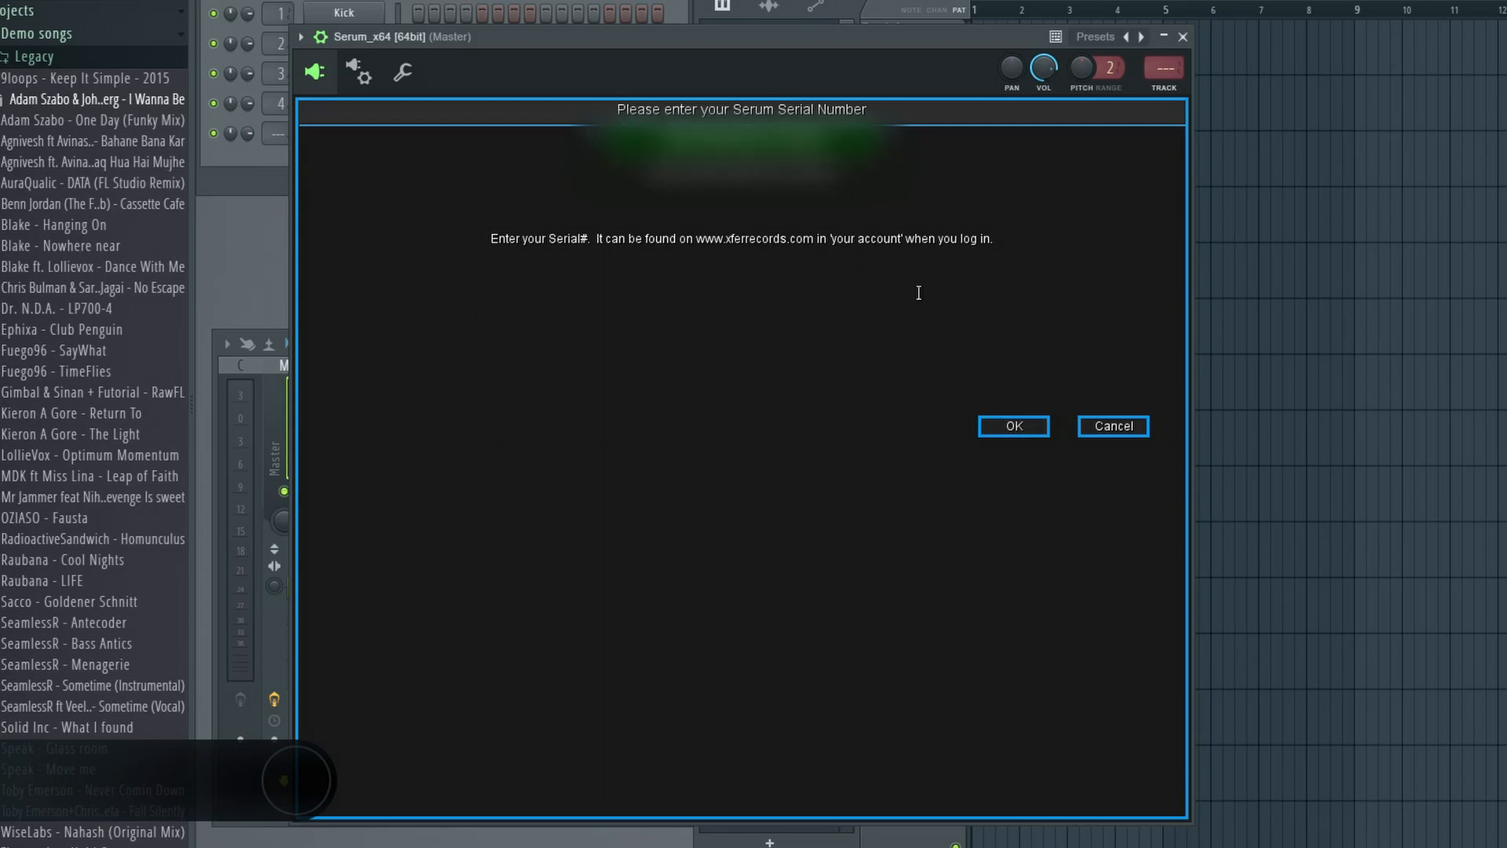
# Step: Make Serum bridged with an external window in its processing options and return to the plugin interface
pyautogui.click(380, 81)
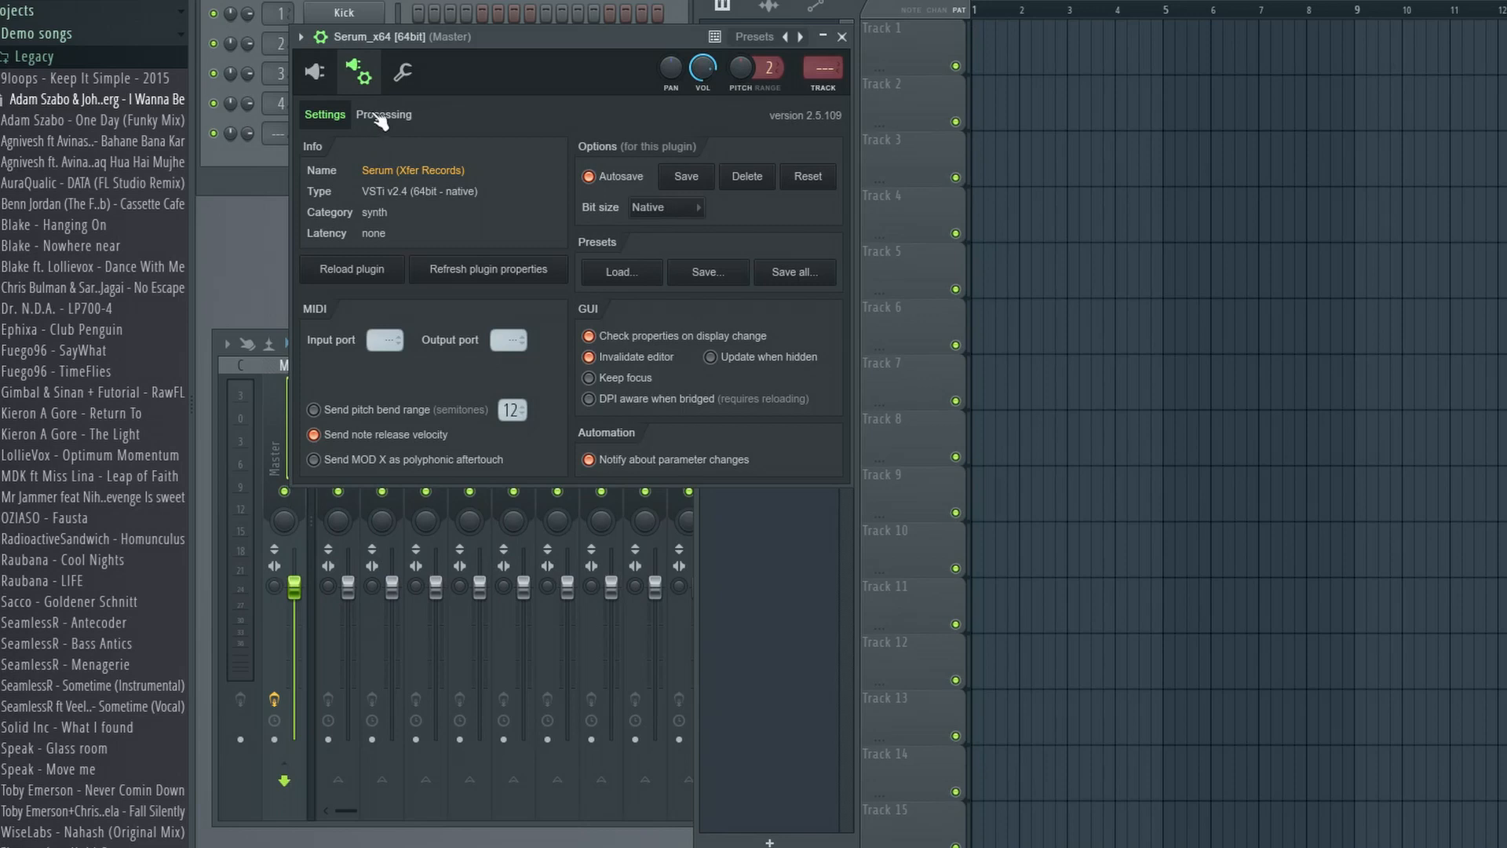
pyautogui.click(381, 117)
pyautogui.click(316, 74)
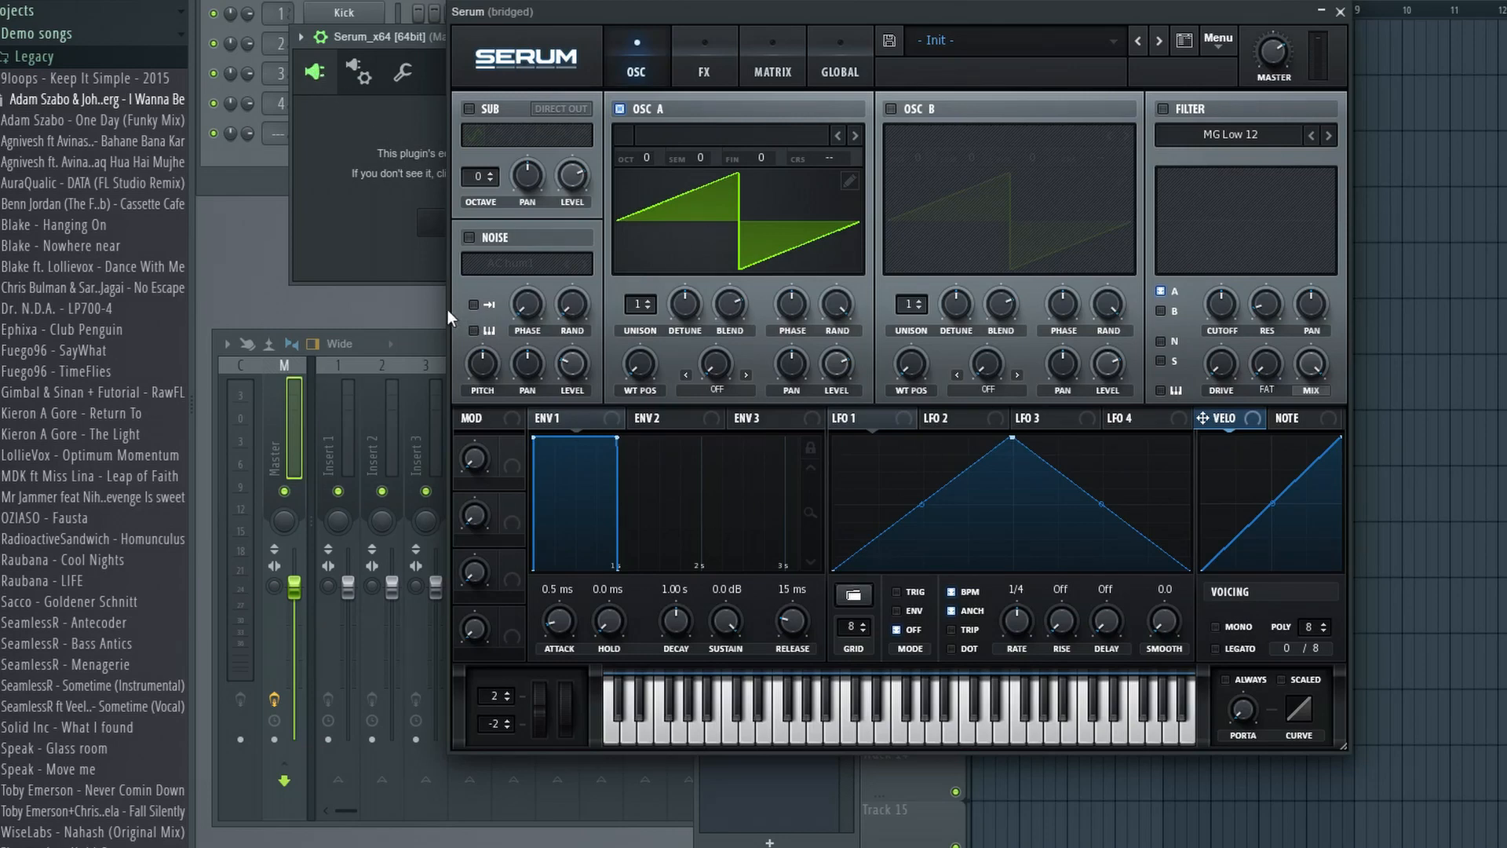
pyautogui.click(443, 228)
# Step: Turn off Make bridged in Serum's processing options and show the plugin interface inside FL Studio
pyautogui.click(362, 75)
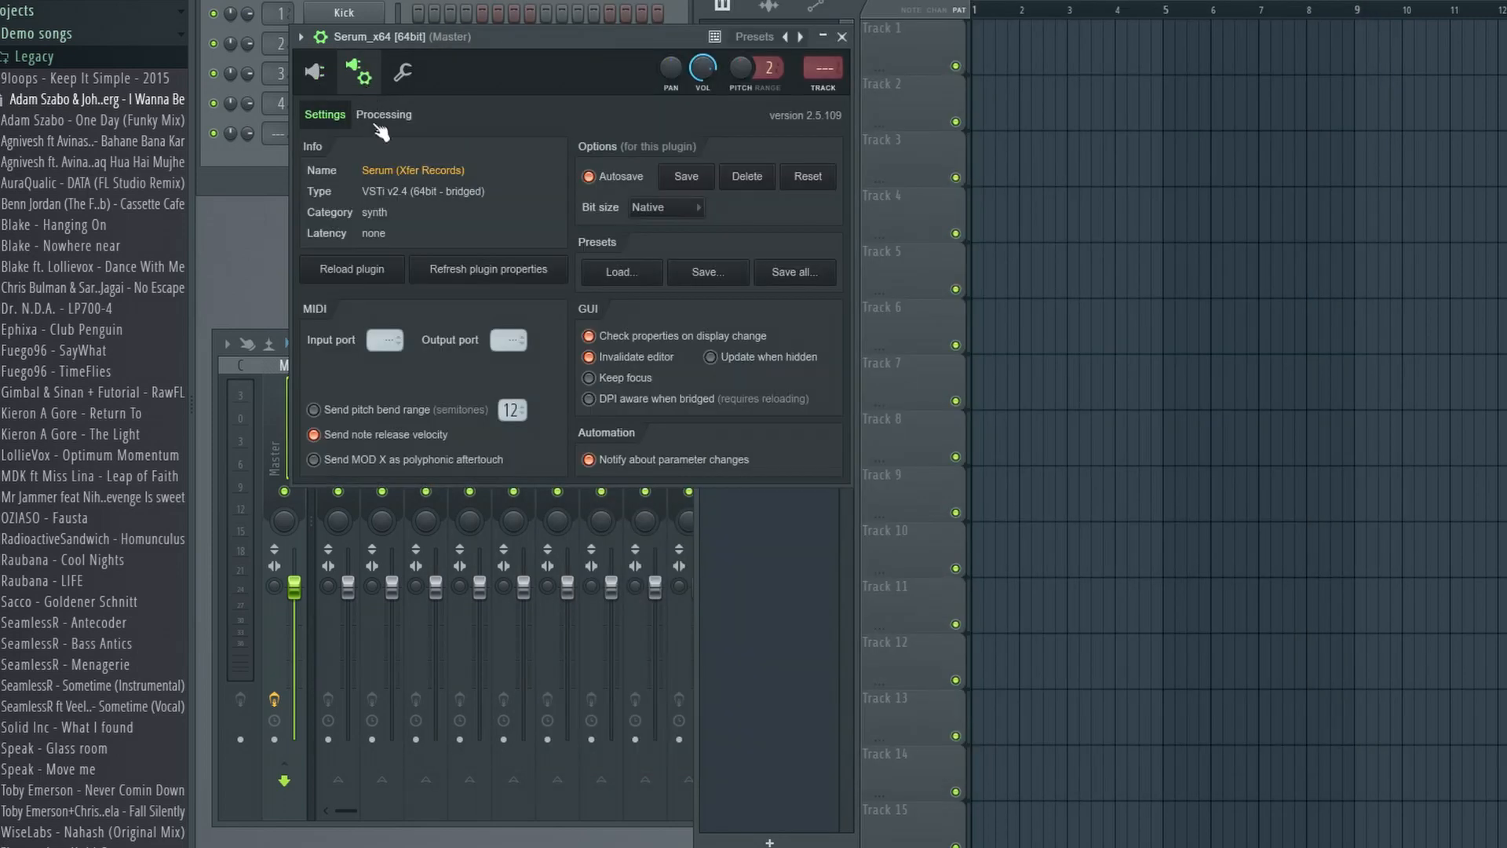
pyautogui.click(384, 114)
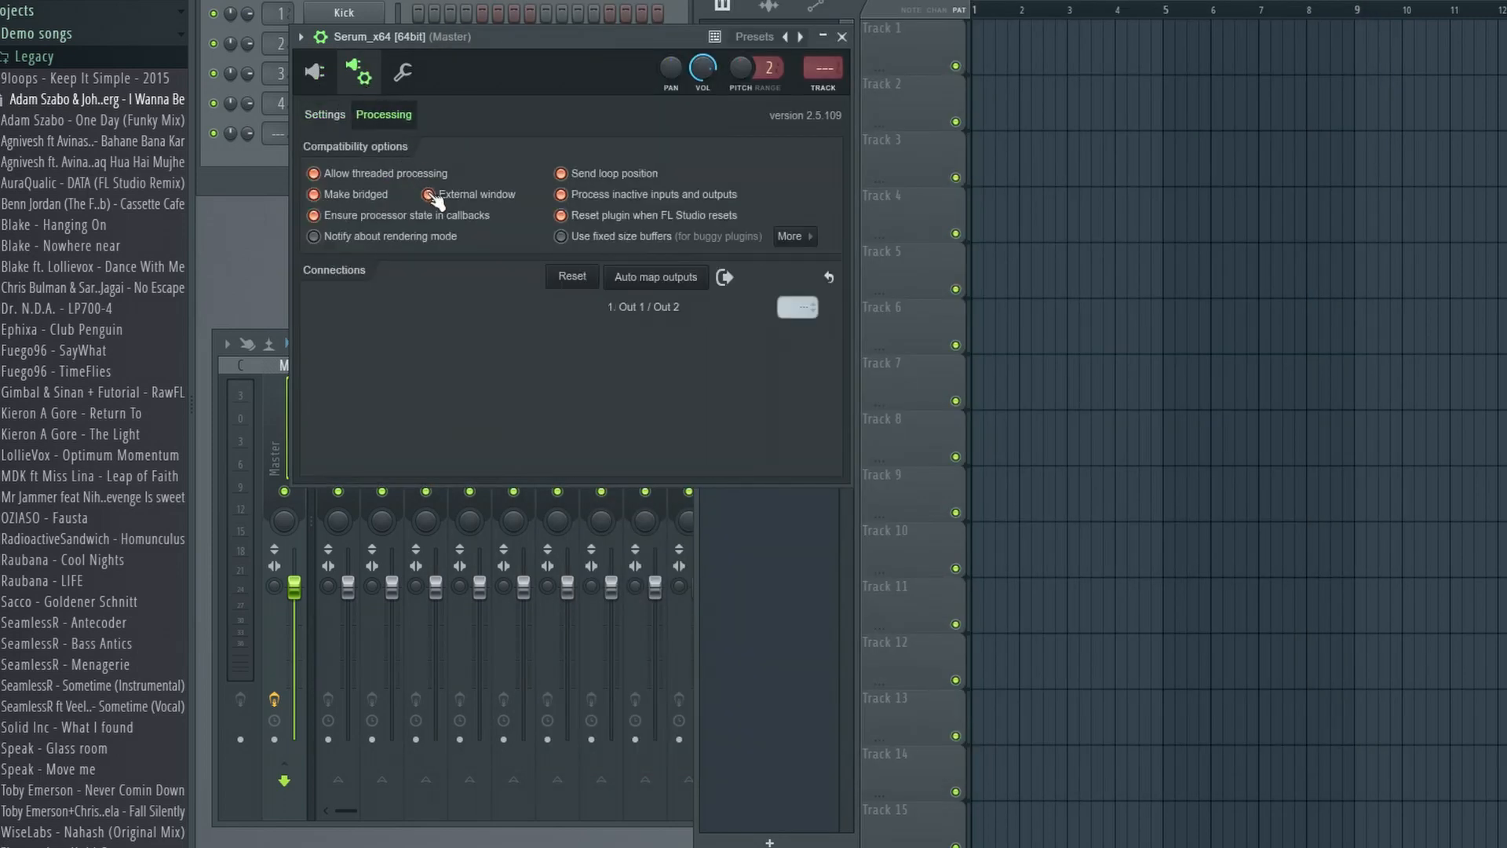
pyautogui.click(358, 194)
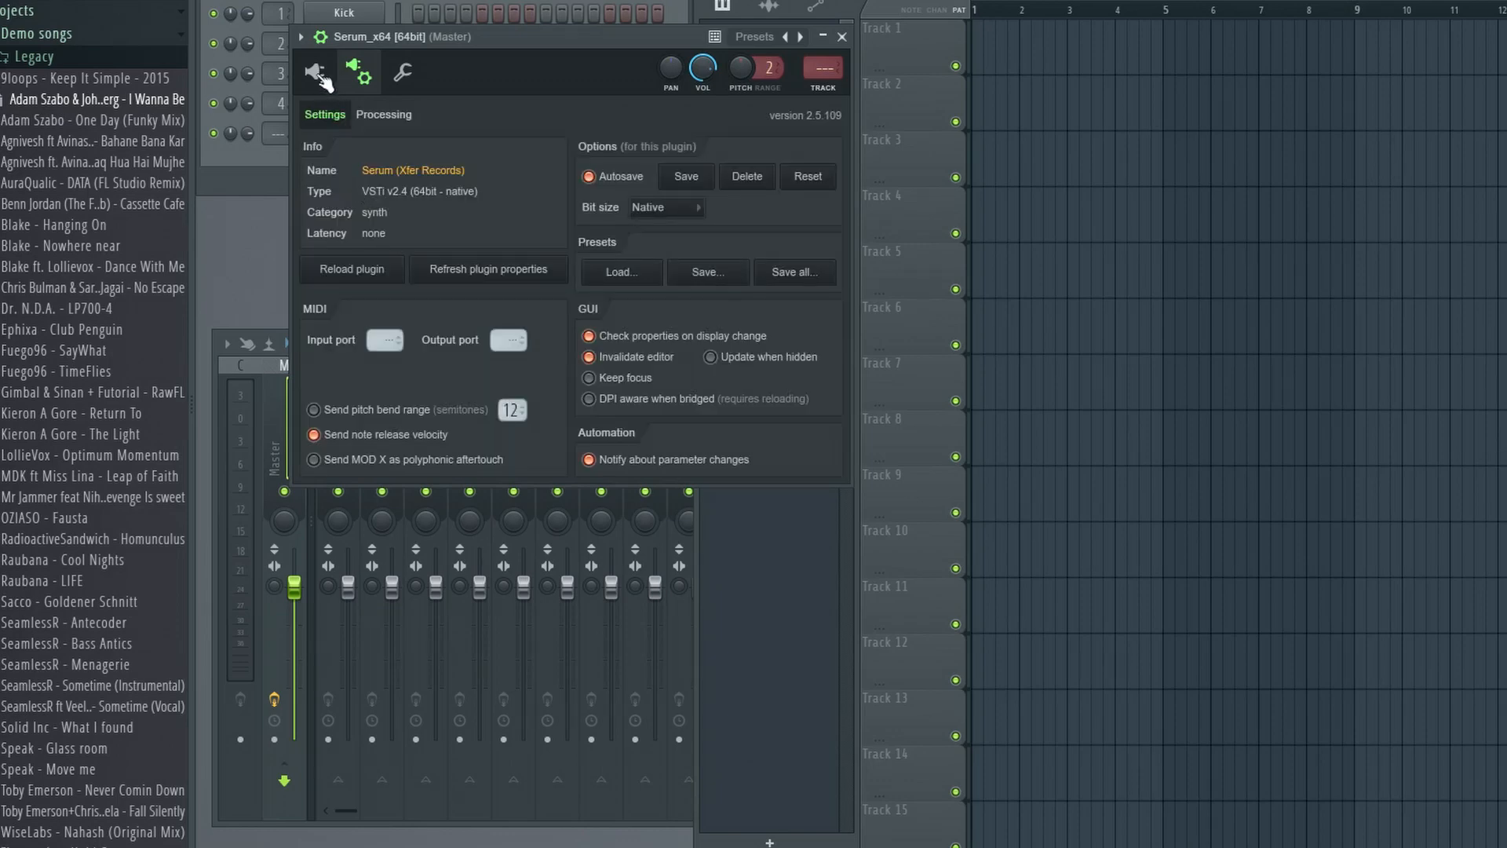
pyautogui.click(318, 75)
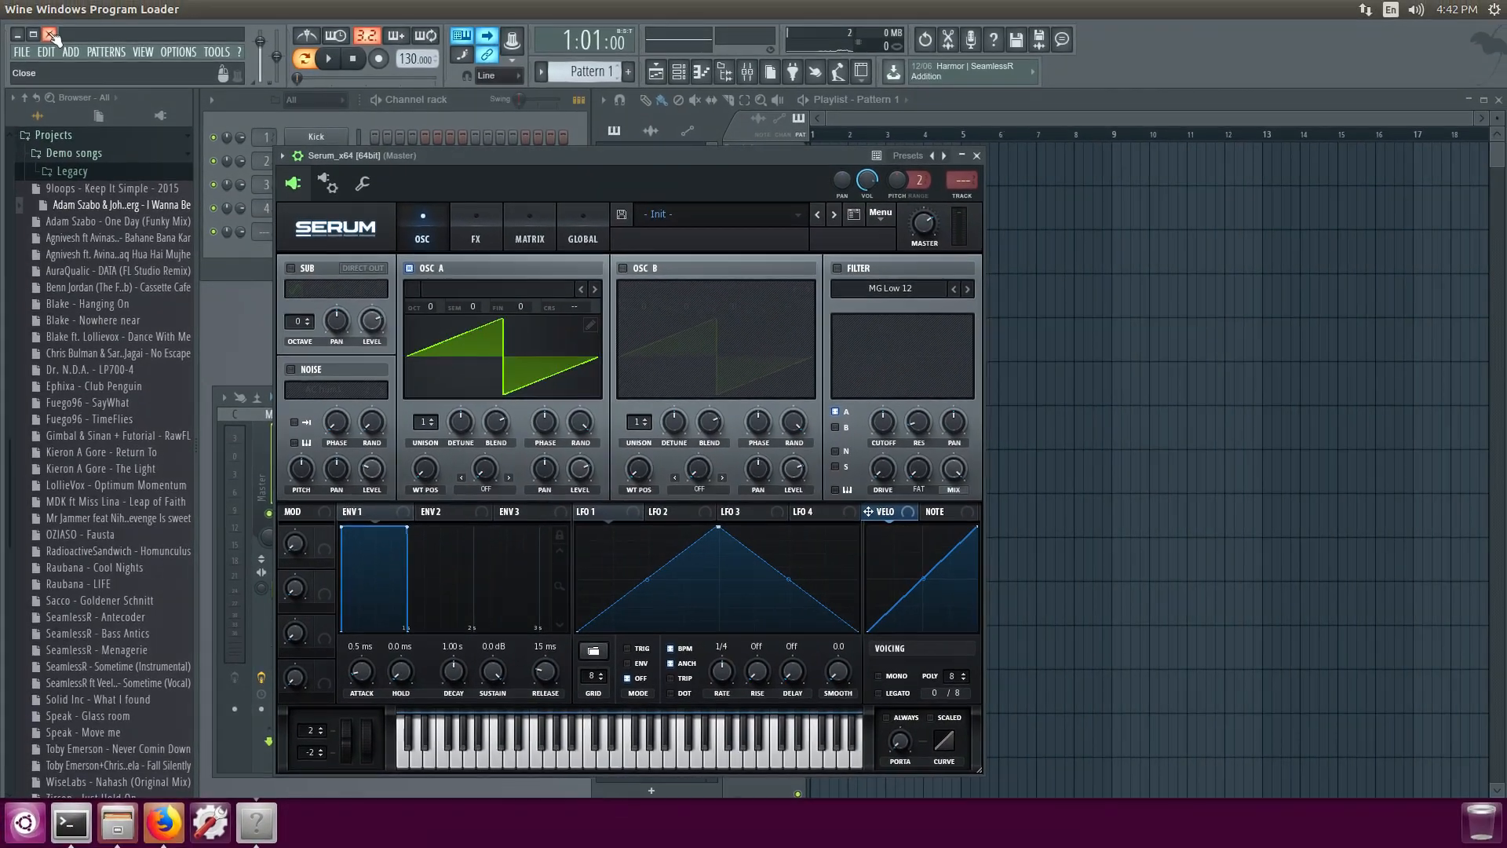
# Step: Close FL Studio with its promotional window and launch FL Studio 12 (64bit) again
pyautogui.click(50, 35)
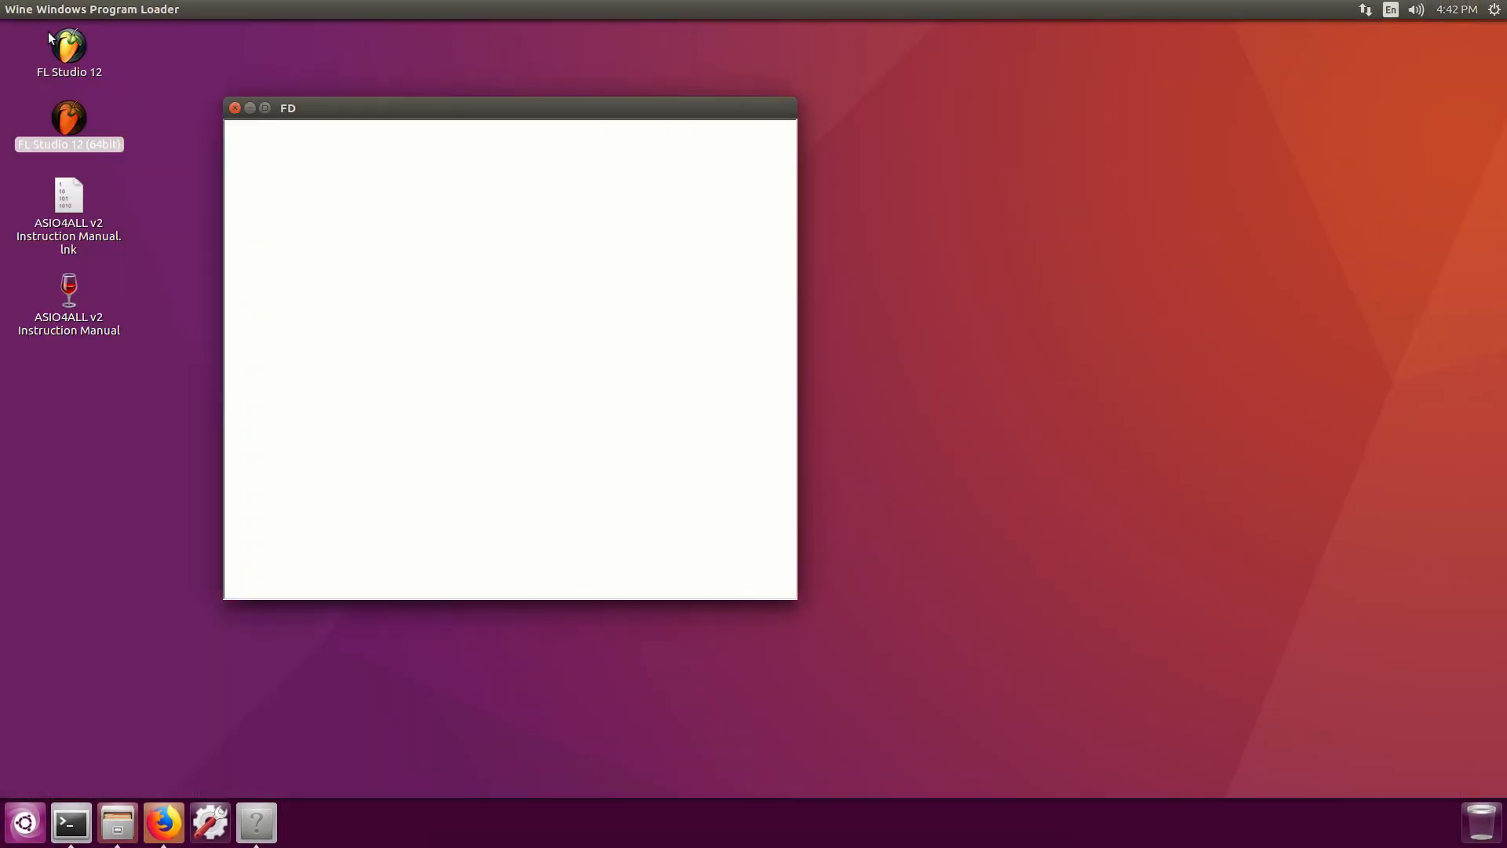
pyautogui.click(234, 108)
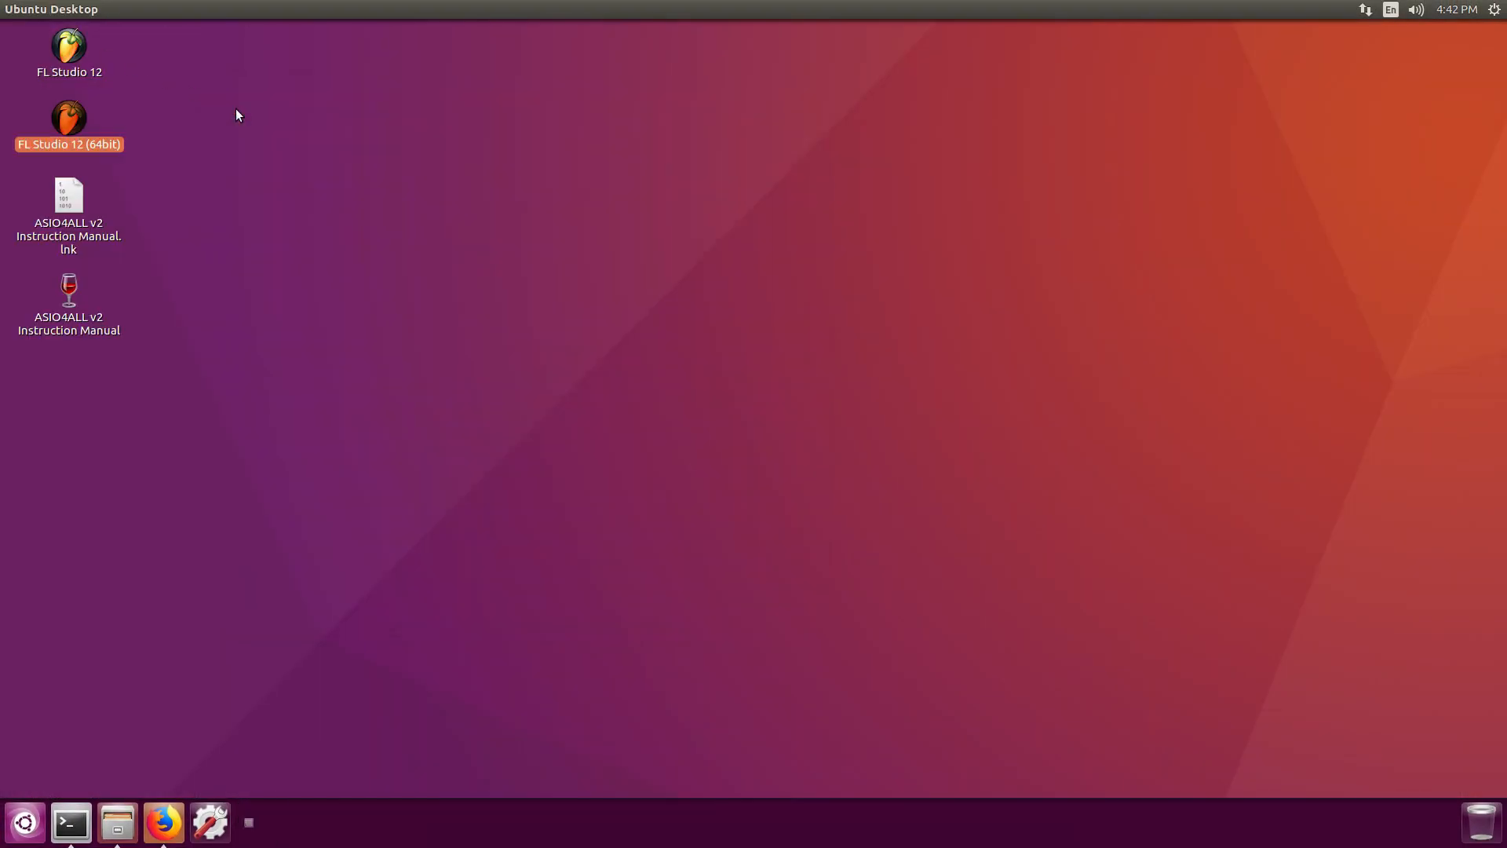
pyautogui.doubleClick(73, 119)
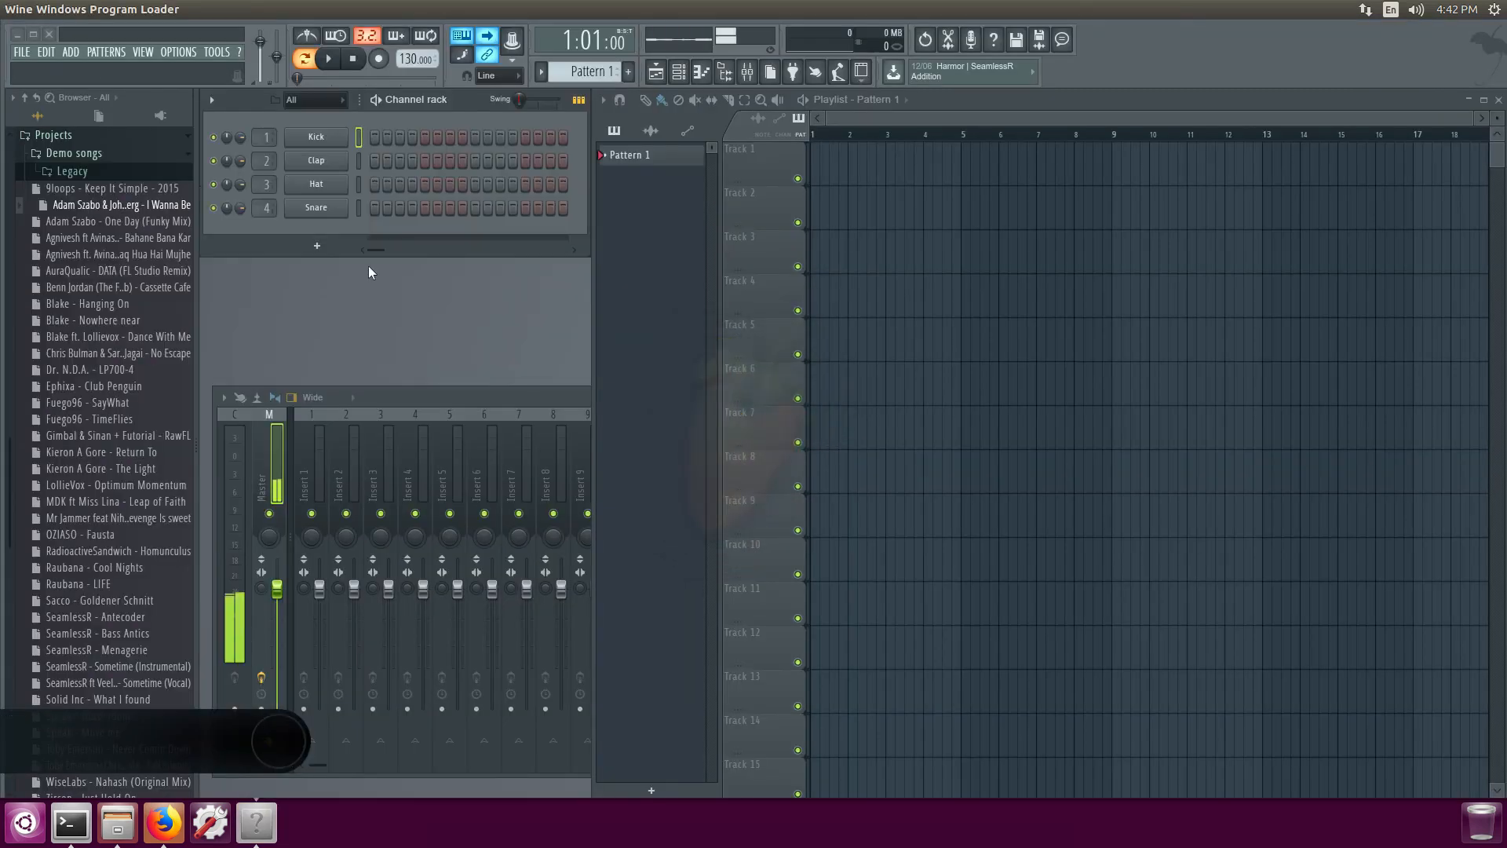
# Step: Add a new channel with the Serum_x64 (64bit) generator, finding it in the full plugin list with "ser"
pyautogui.click(326, 250)
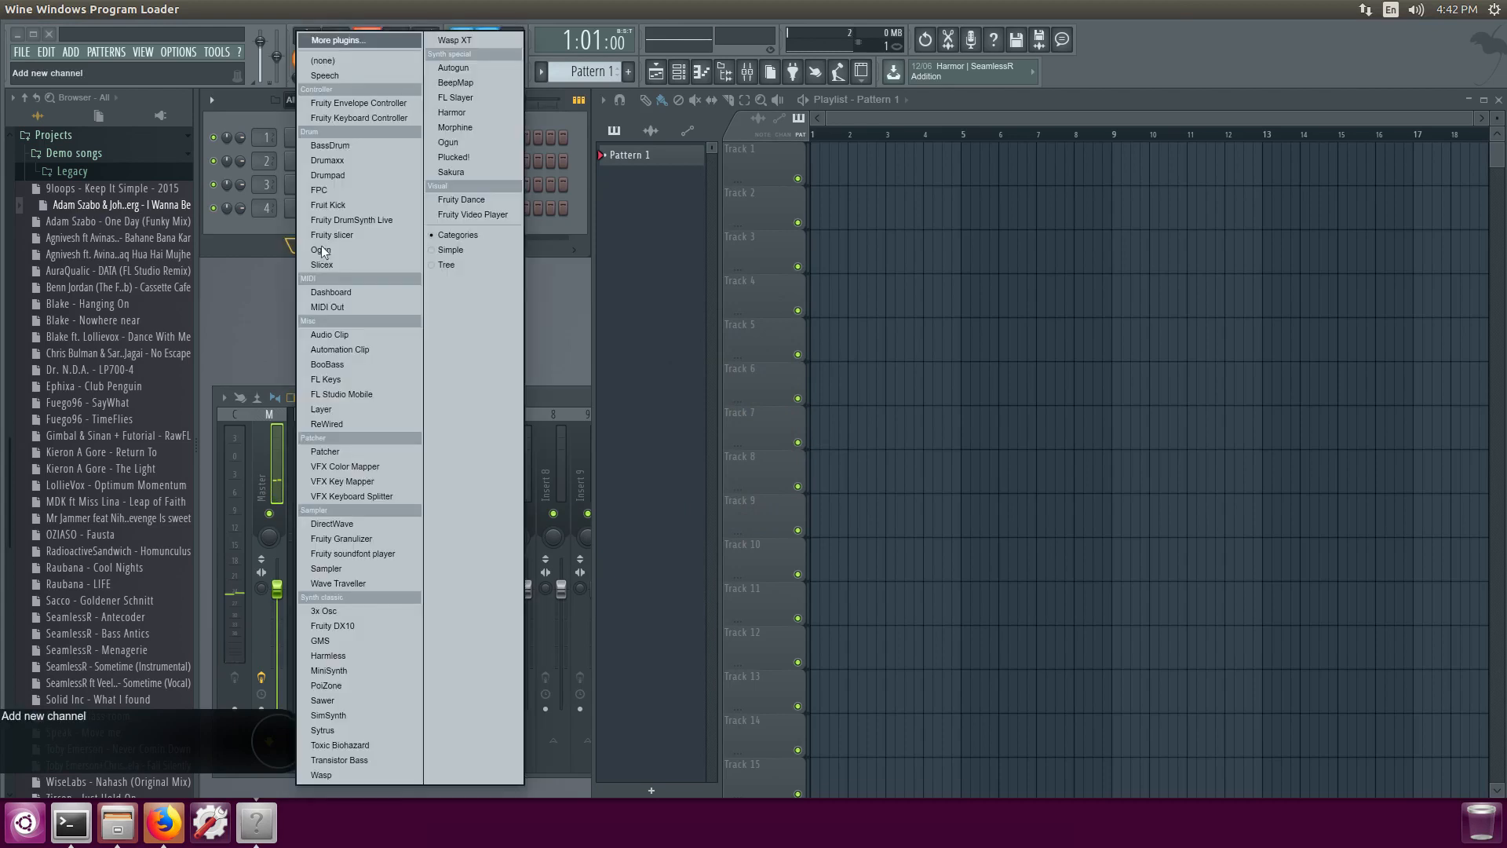
pyautogui.click(336, 41)
pyautogui.click(713, 763)
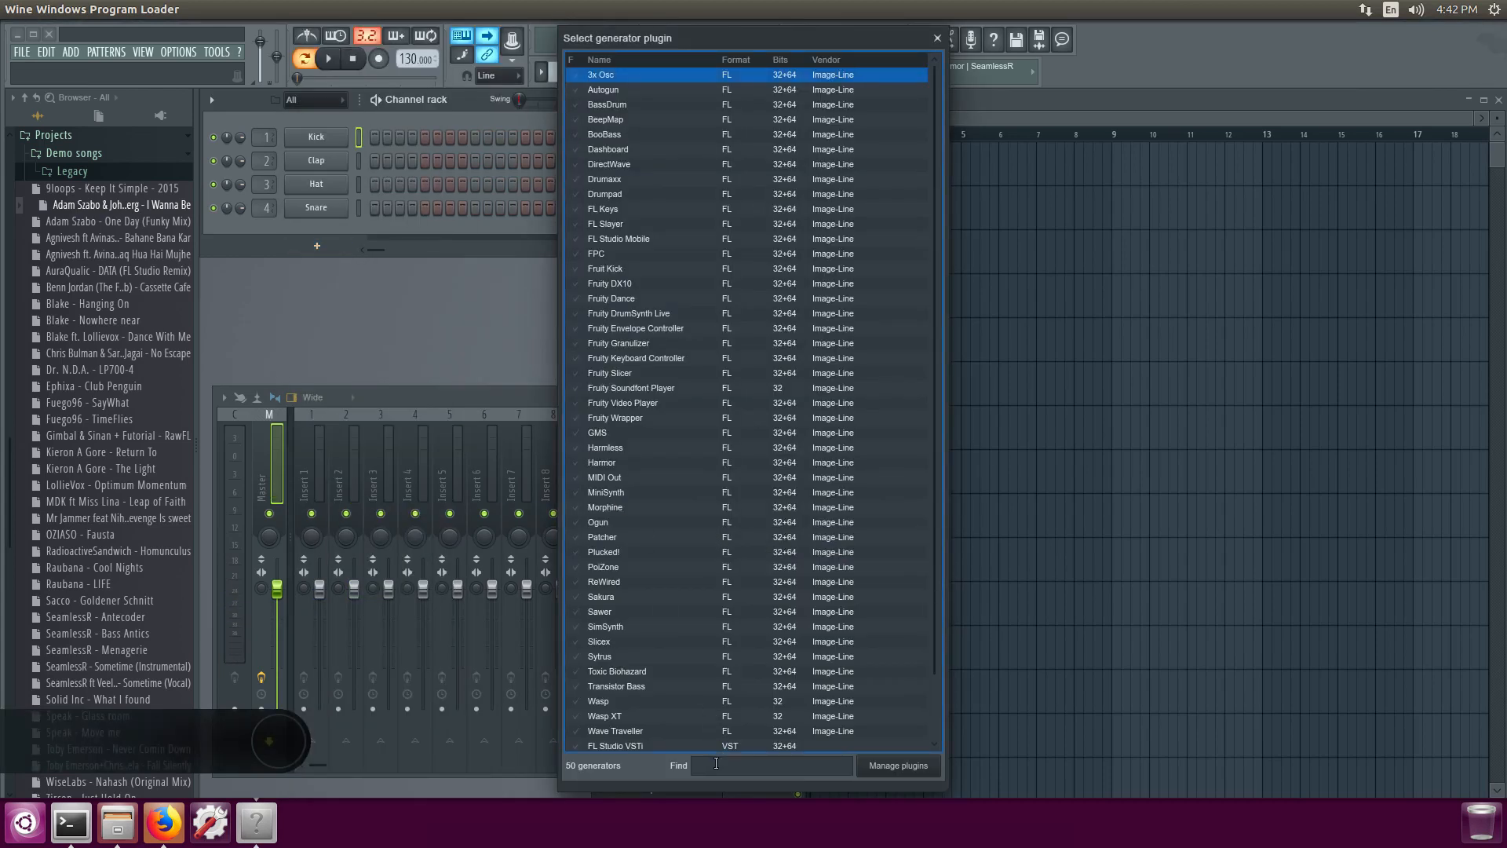
pyautogui.write('ser')
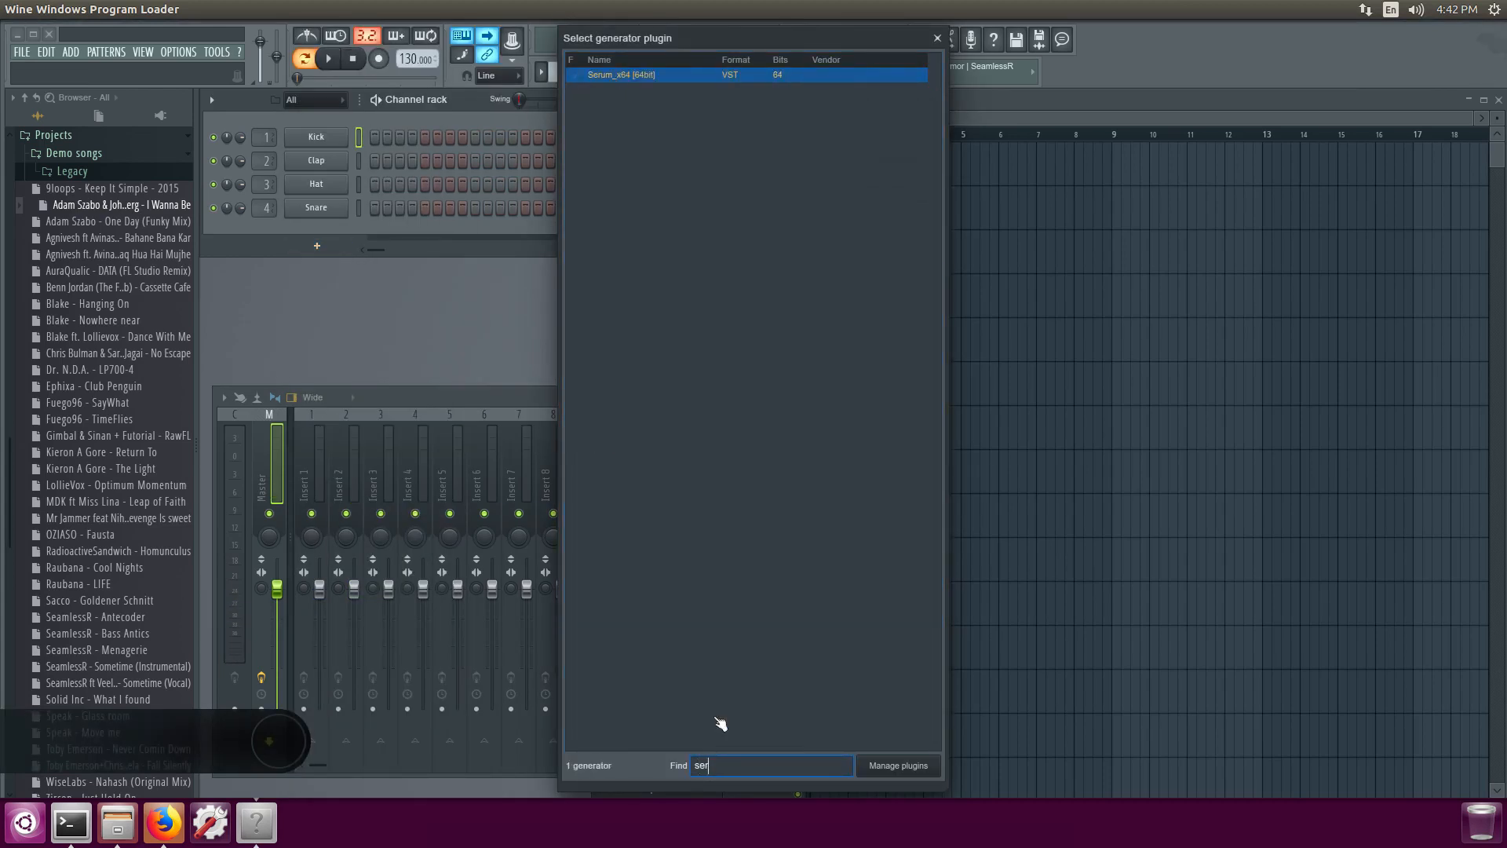
pyautogui.doubleClick(619, 75)
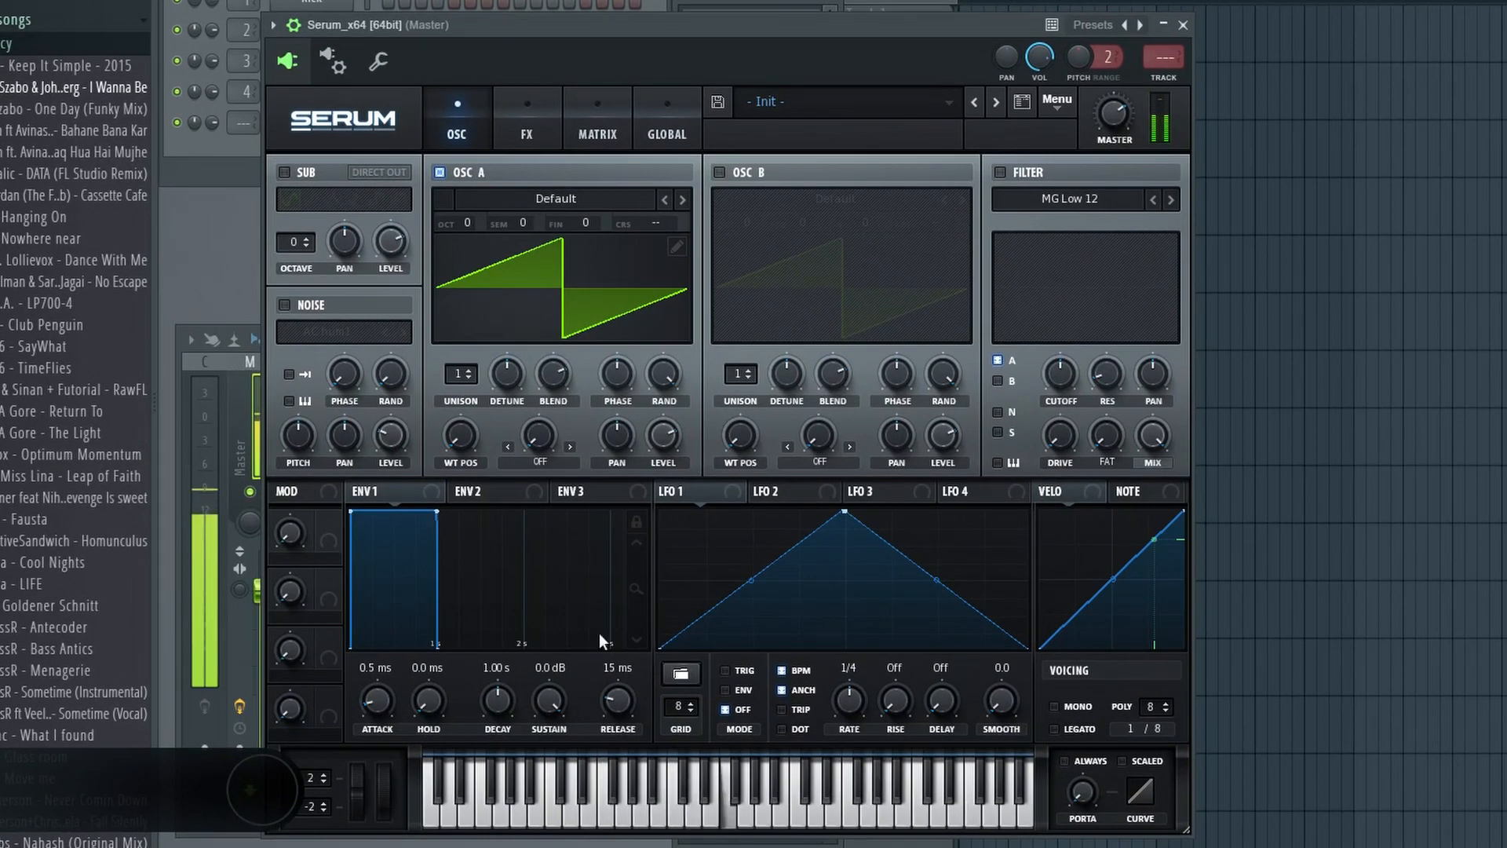
# Step: Set OSC A unison to 16, shape ENV 1 with 762 ms decay and no sustain, and enable the MG Low 24 filter
pyautogui.moveTo(465, 379); pyautogui.dragTo(463, 314)
pyautogui.moveTo(437, 515); pyautogui.dragTo(414, 648)
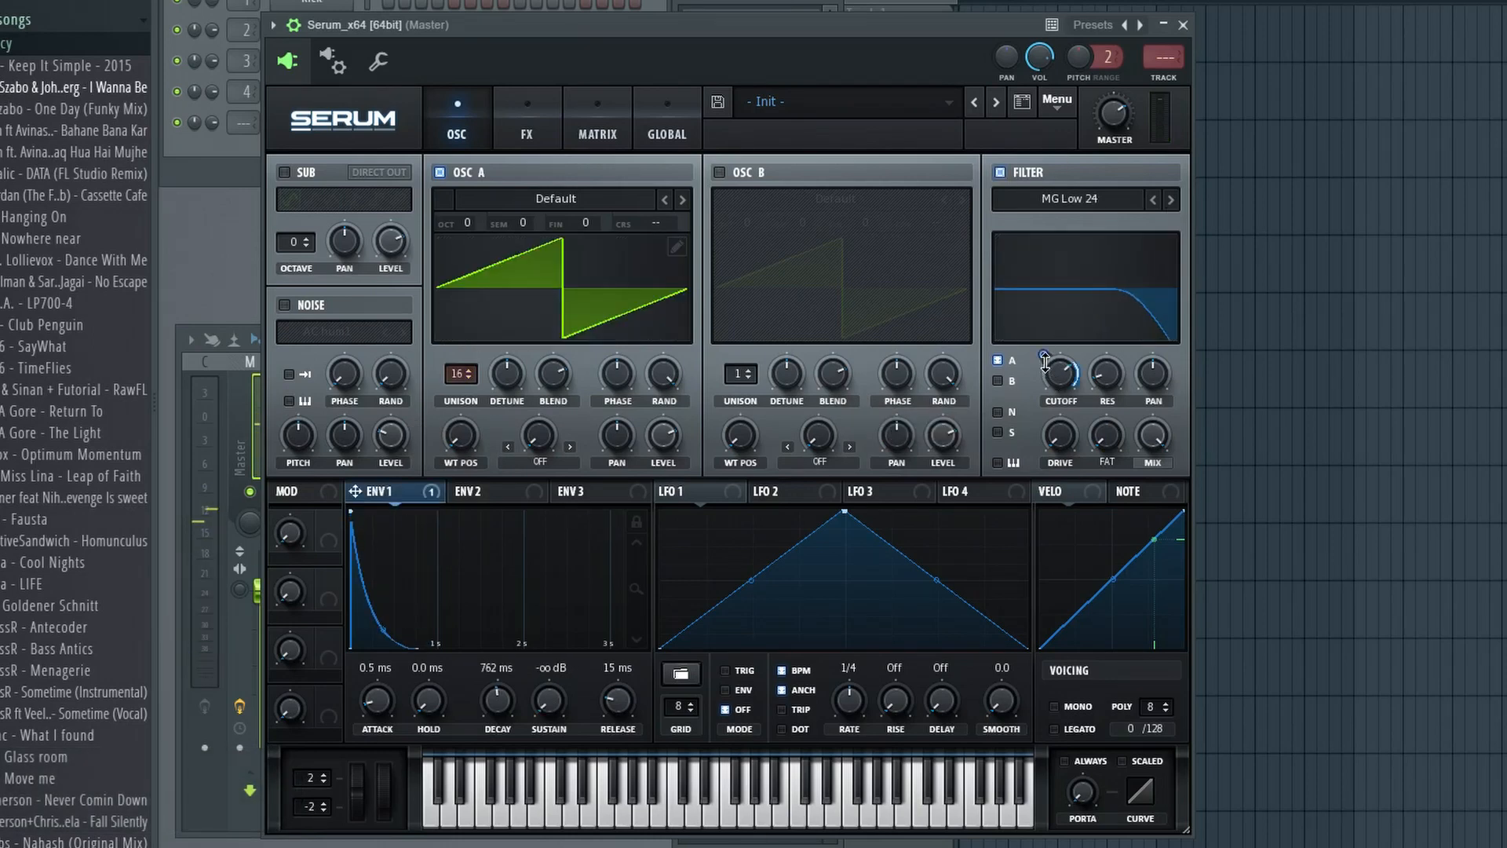
# Step: Enable Serum's Distortion, Delay and Reverb effects and set the reverb mix to 45%
pyautogui.click(526, 134)
pyautogui.click(291, 331)
pyautogui.click(292, 392)
pyautogui.moveTo(1090, 346); pyautogui.dragTo(1007, 333)
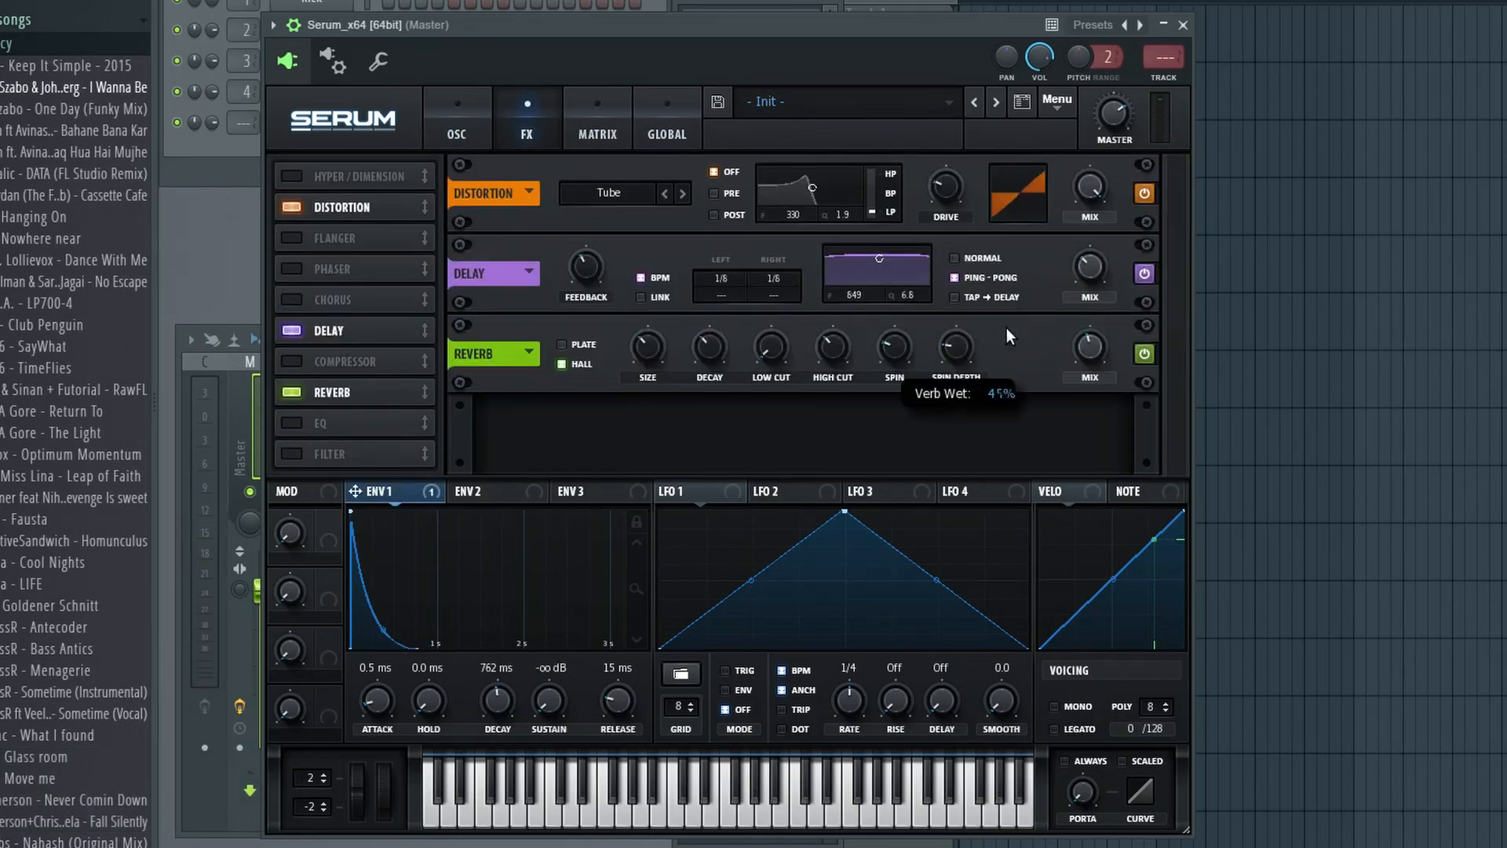
# Step: Play several notes on Serum's on-screen keyboard to test the patch, and move the plugin window over the playlist
pyautogui.click(764, 810)
pyautogui.click(626, 811)
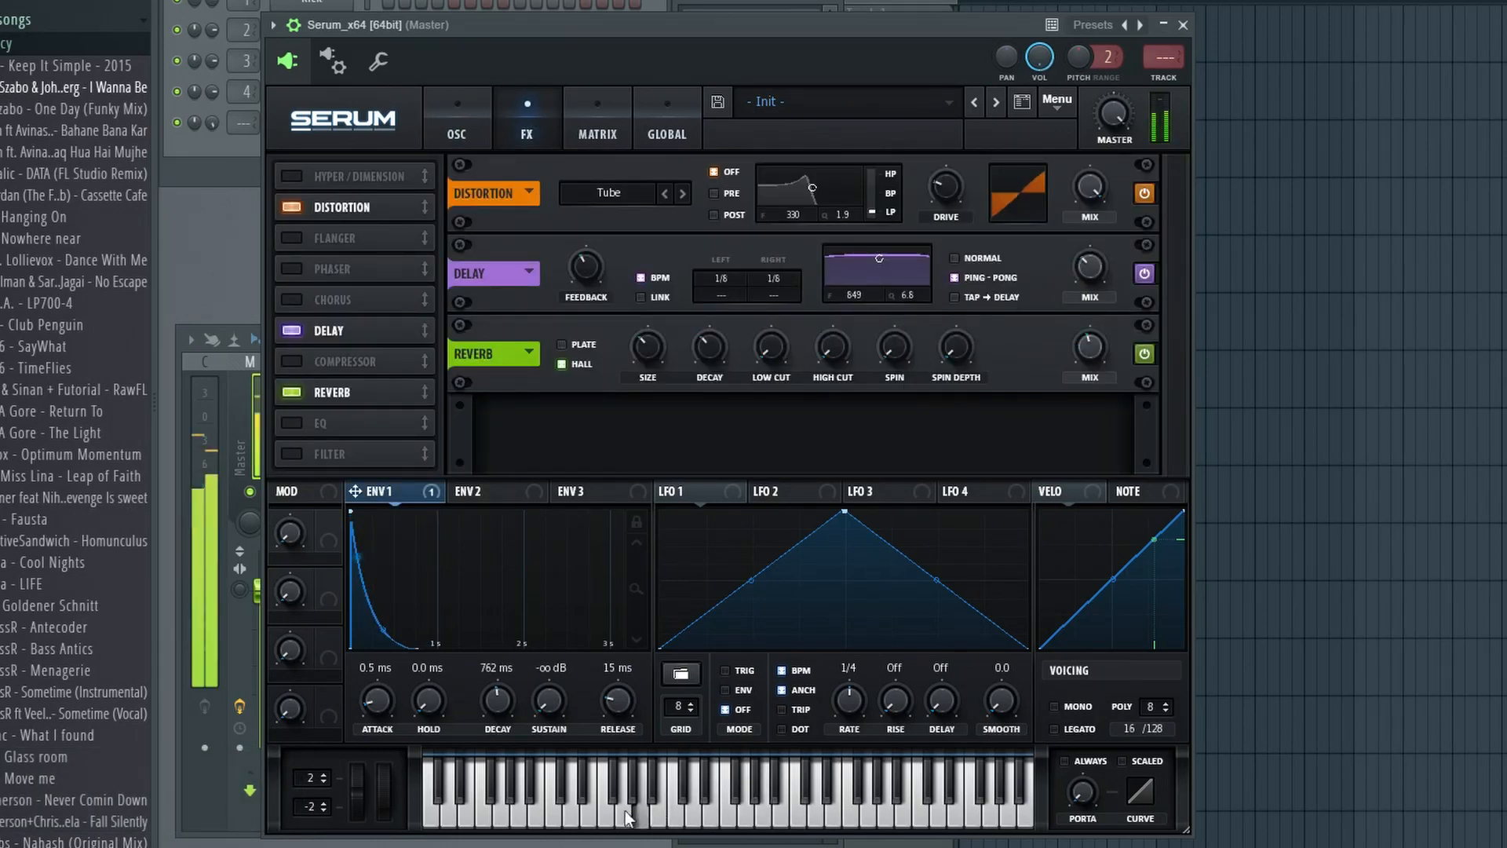
pyautogui.click(556, 817)
pyautogui.click(930, 816)
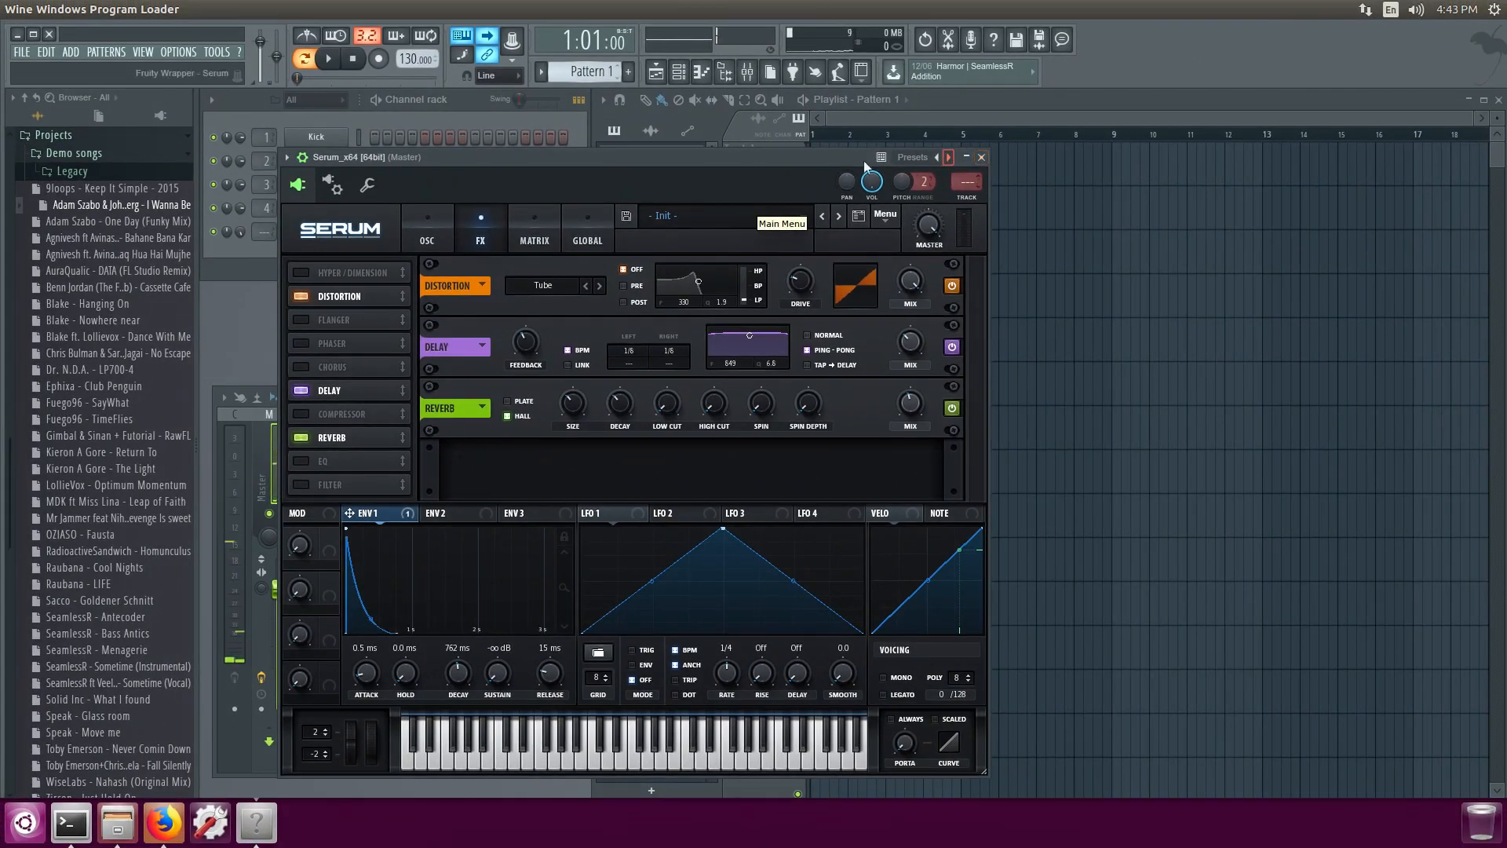
pyautogui.moveTo(863, 161); pyautogui.dragTo(1043, 150)
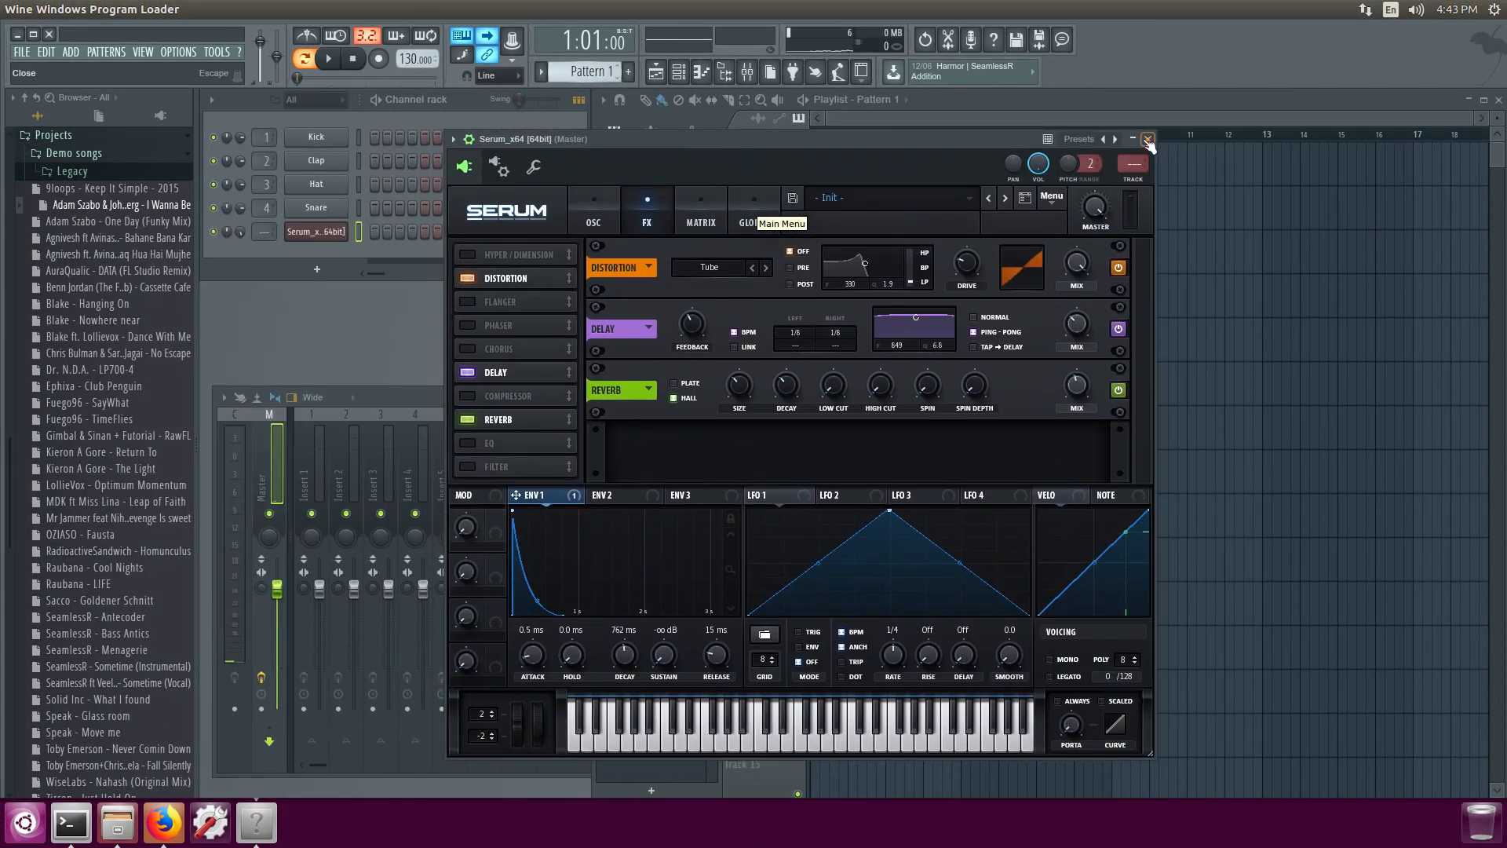